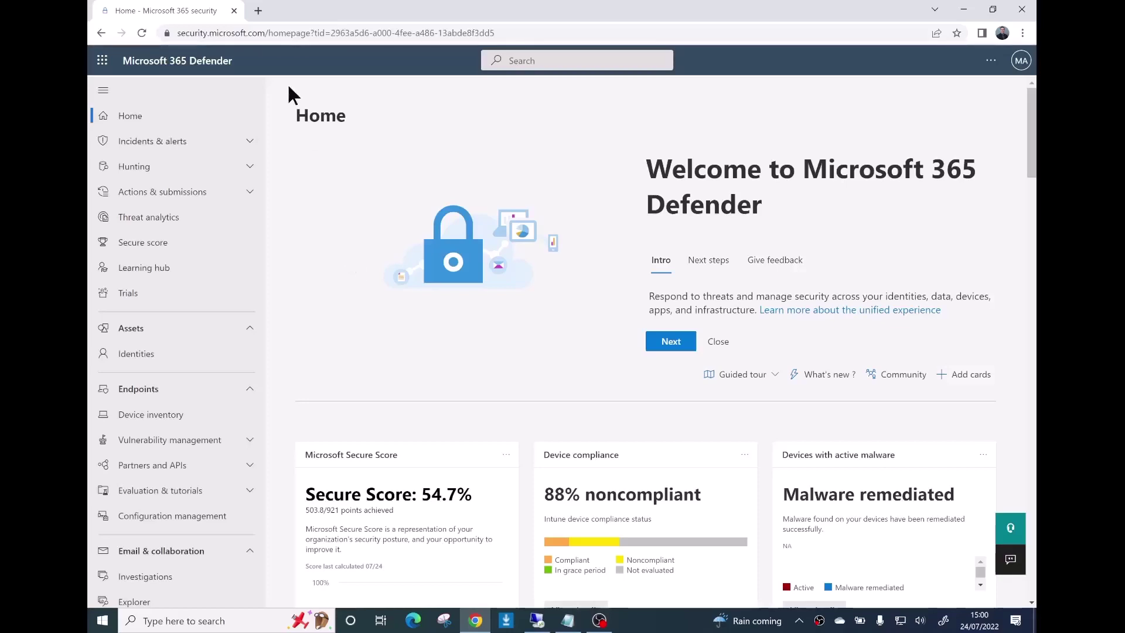
Open the server2016-01x device page from the endpoint device inventory.
click(179, 34)
click(179, 33)
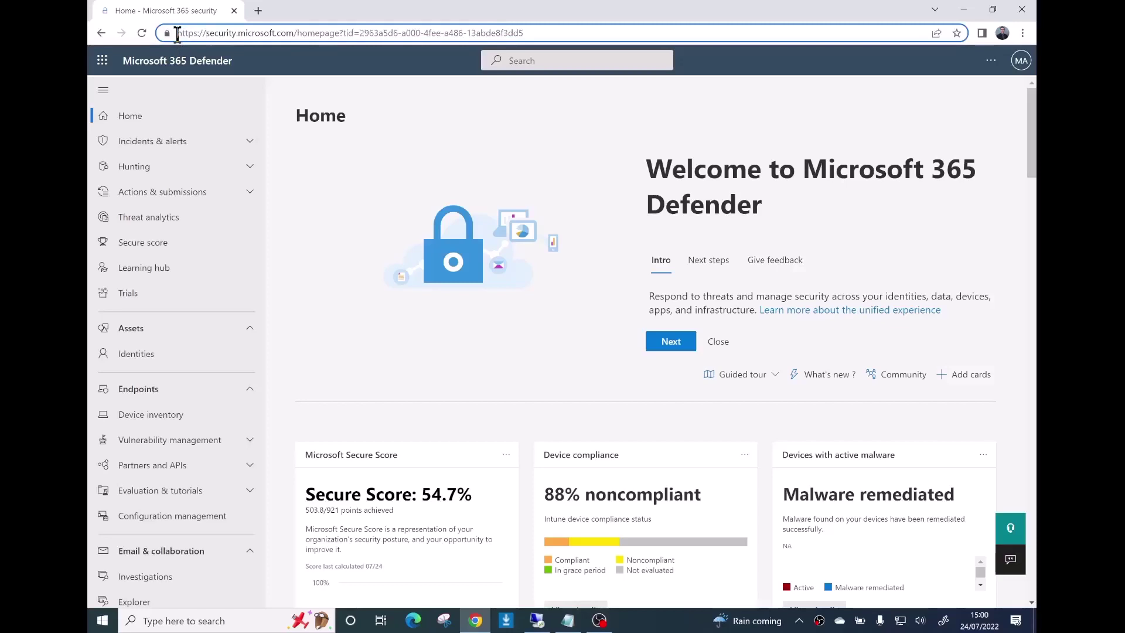
drag(179, 33, 332, 33)
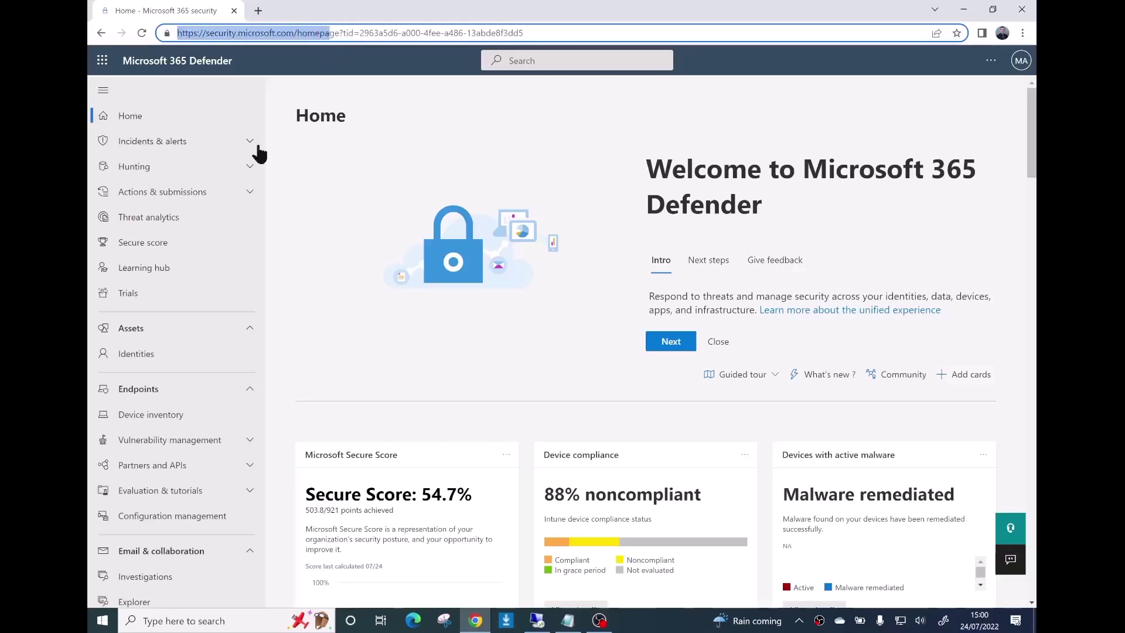
click(165, 424)
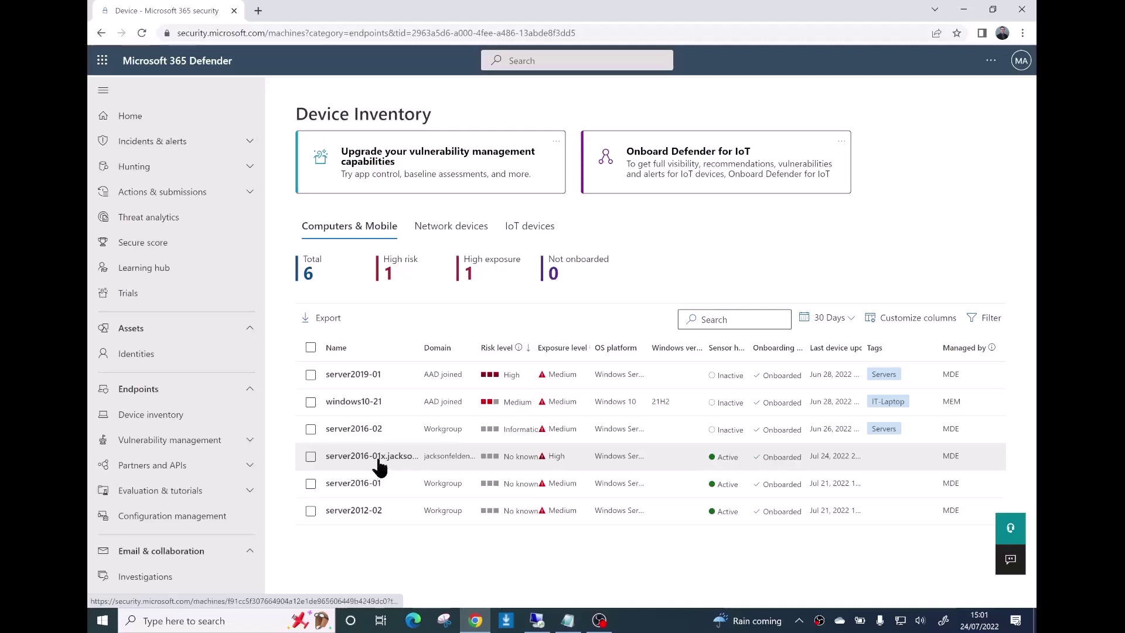
click(367, 463)
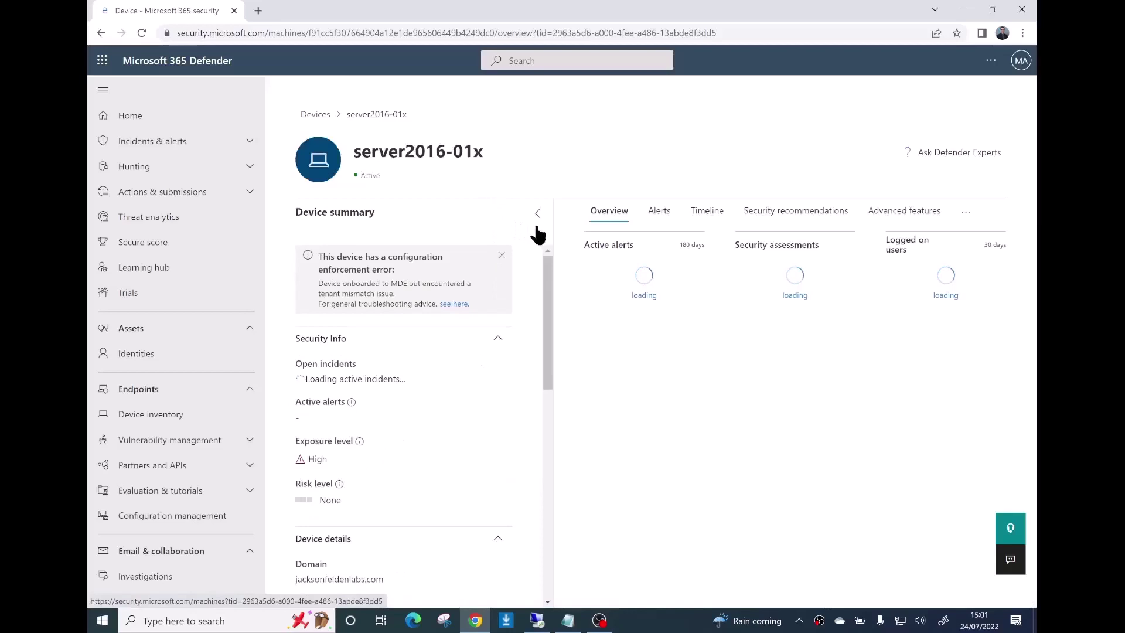
Collapse the device summary and review the security recommendations for server2016-01x.
click(538, 219)
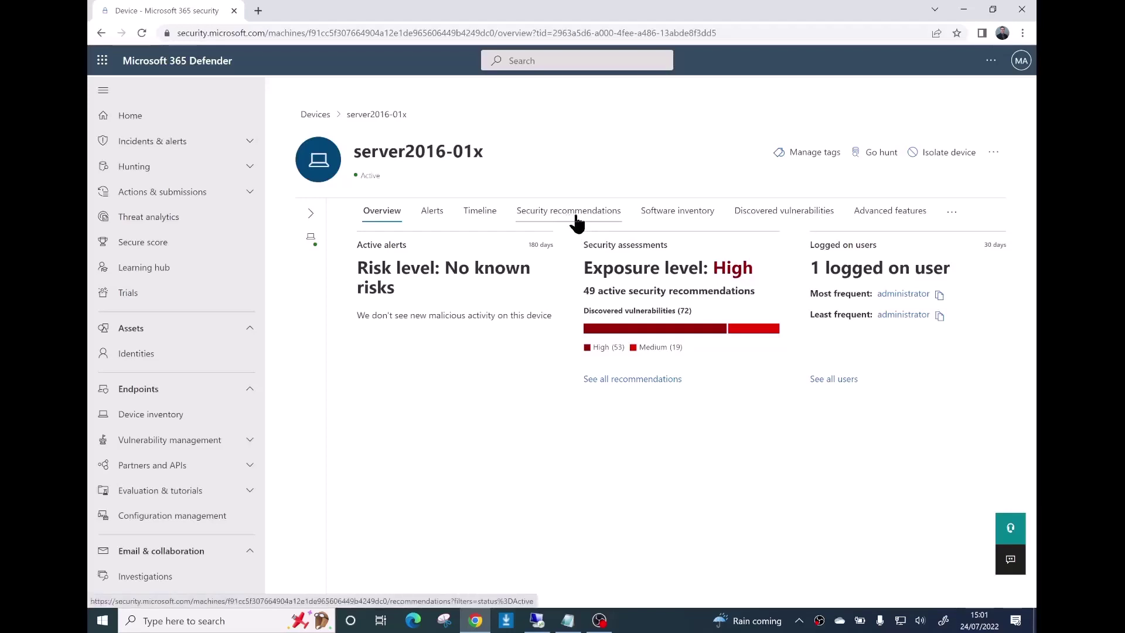
click(577, 222)
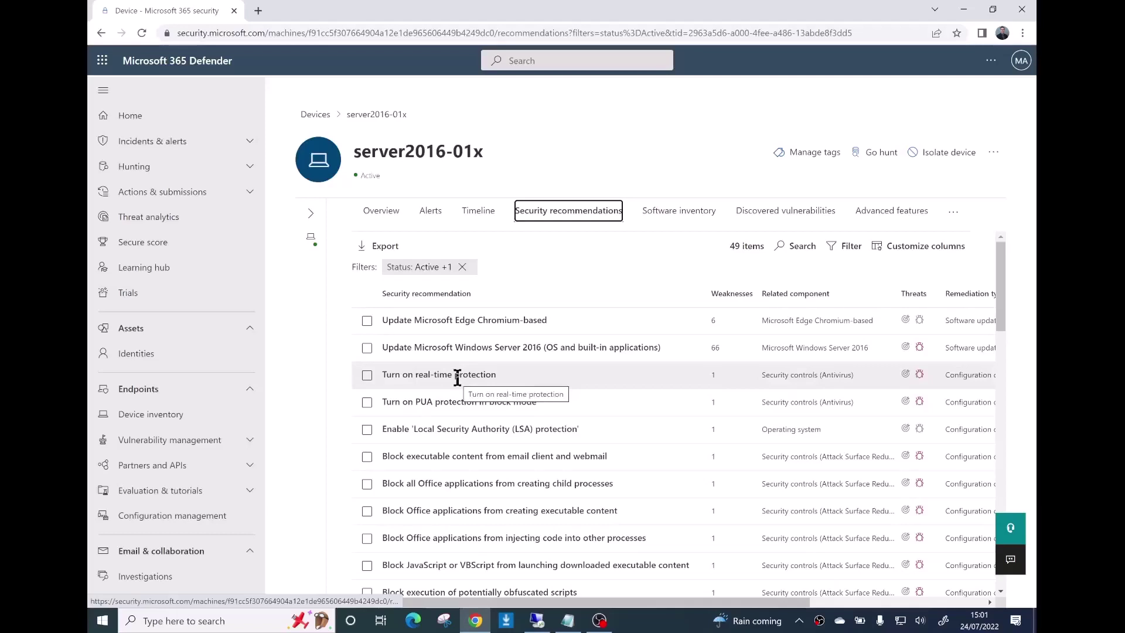
triple_click(479, 151)
click(487, 153)
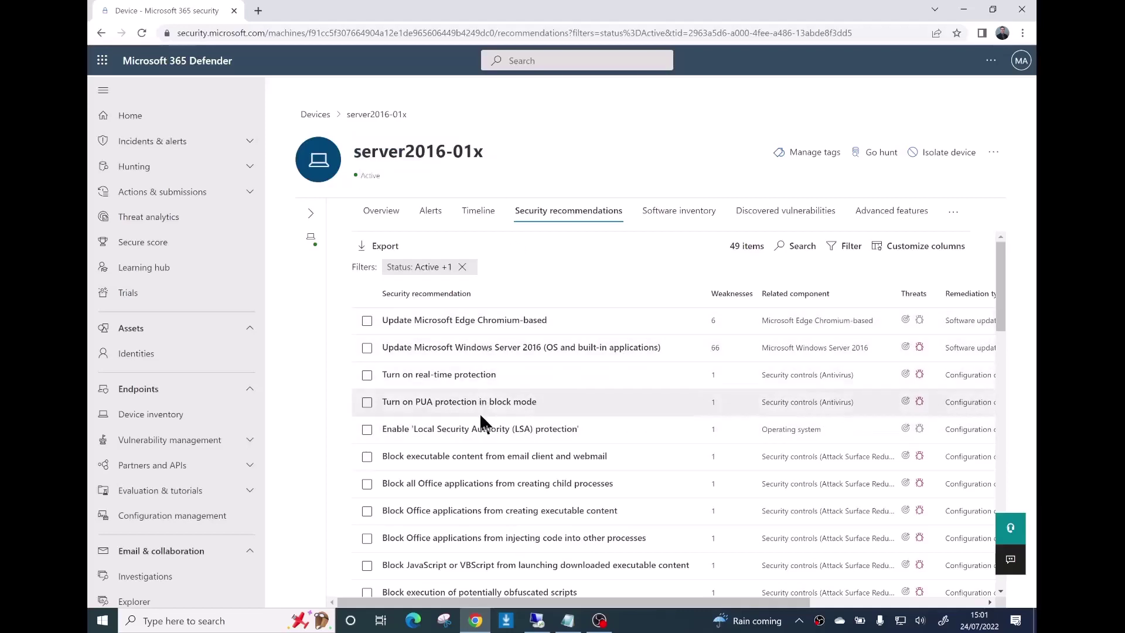
scroll(483, 433, down, 1)
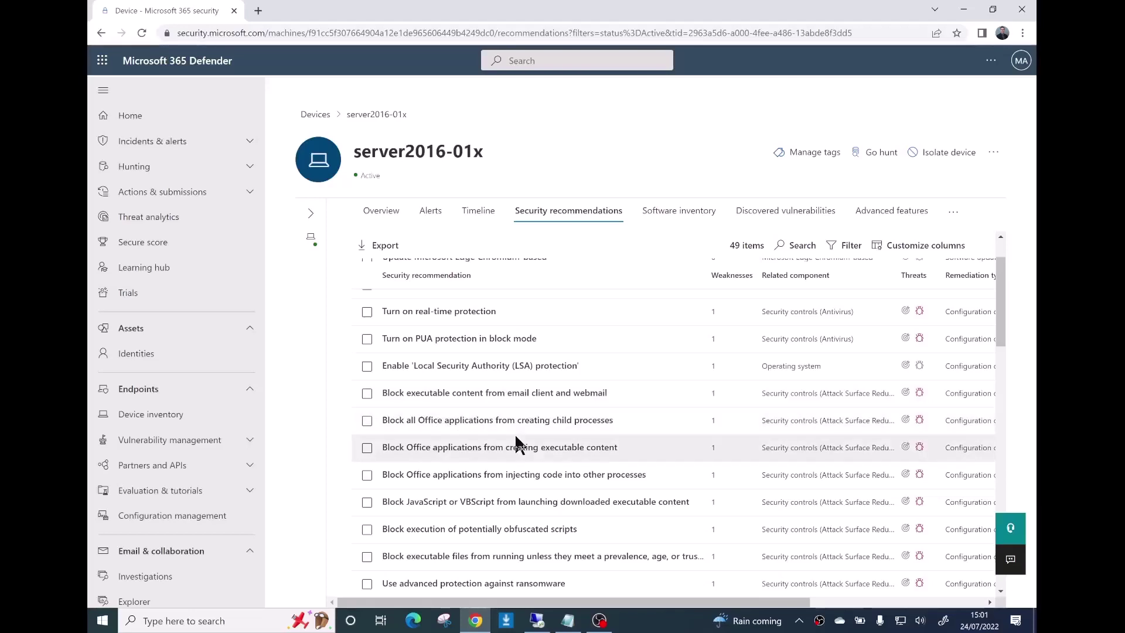
scroll(560, 444, down, 2)
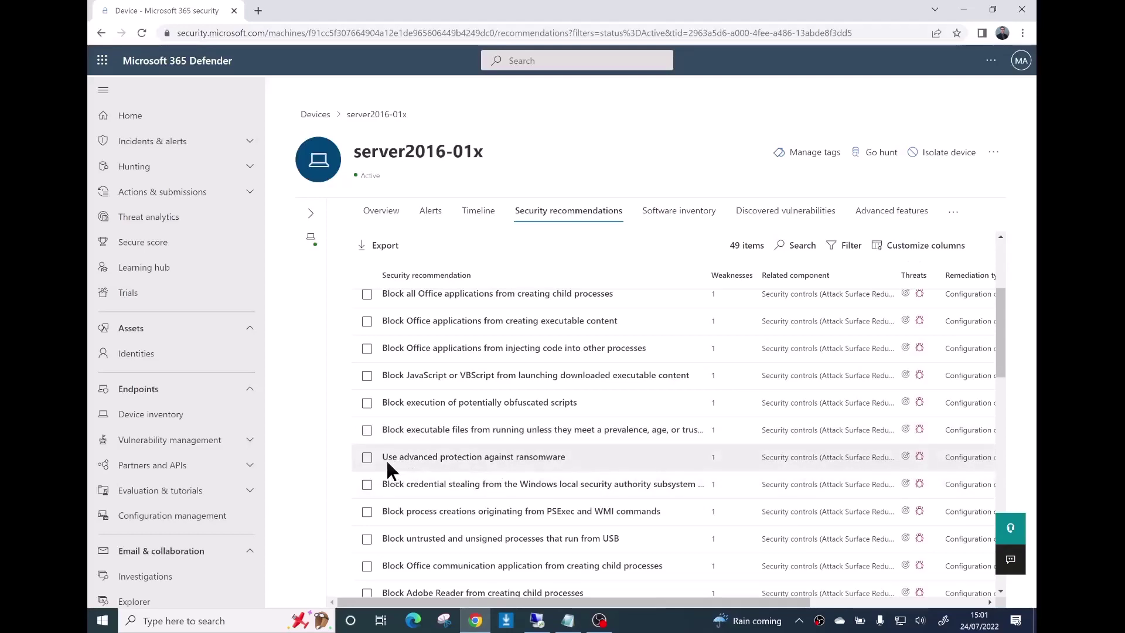
Examine the details of the "Use advanced protection against ransomware" recommendation, then close them.
drag(382, 458, 565, 458)
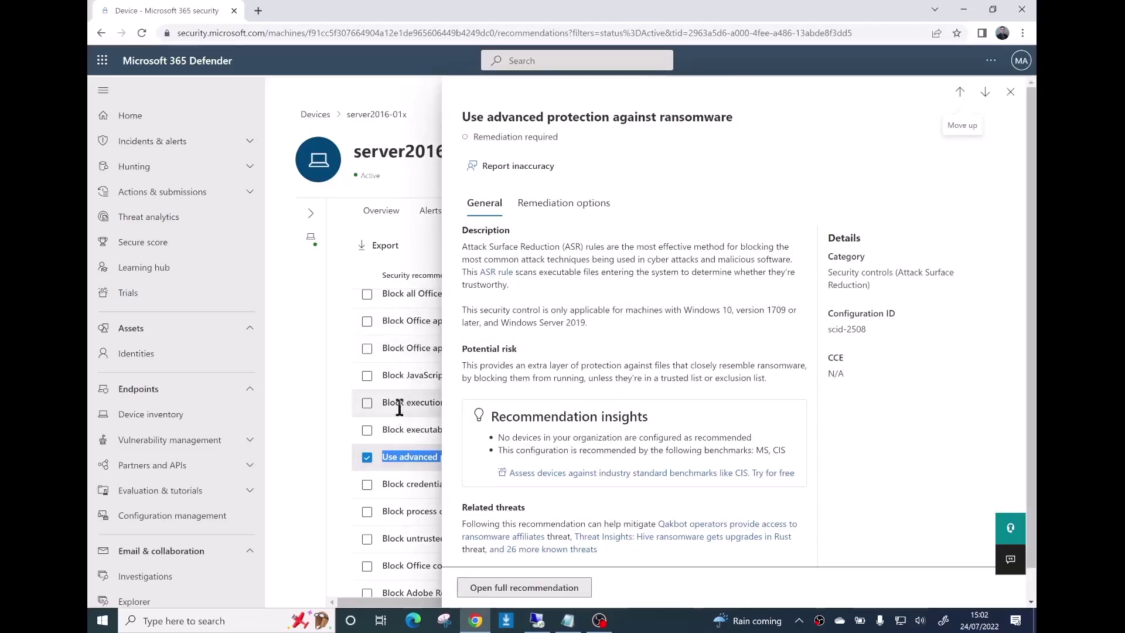
click(1016, 95)
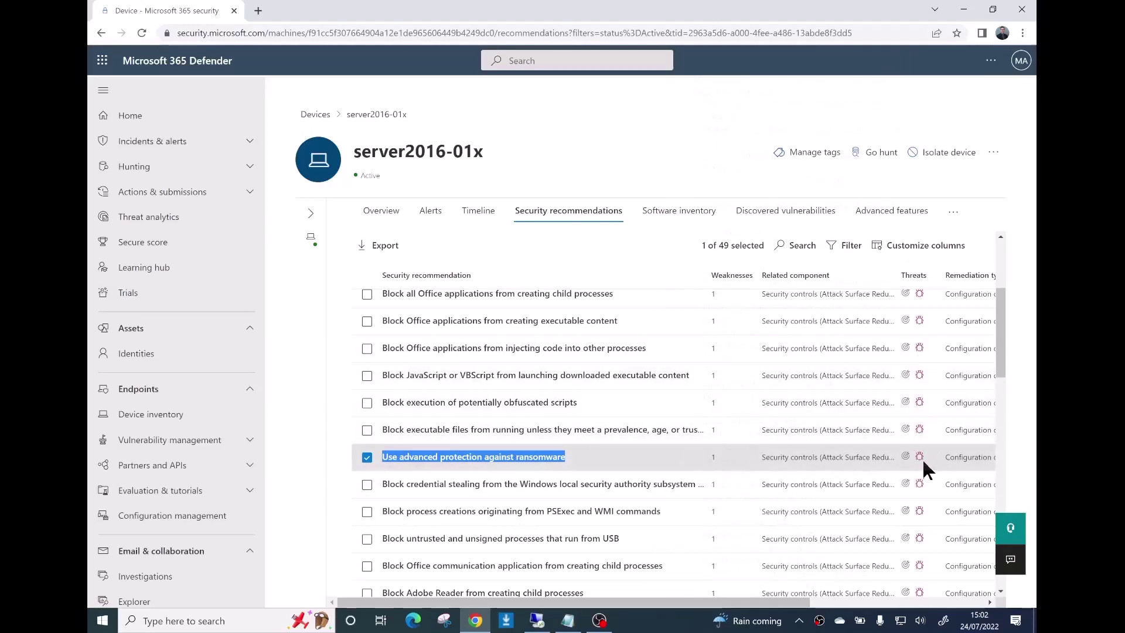
mouse_move(920, 459)
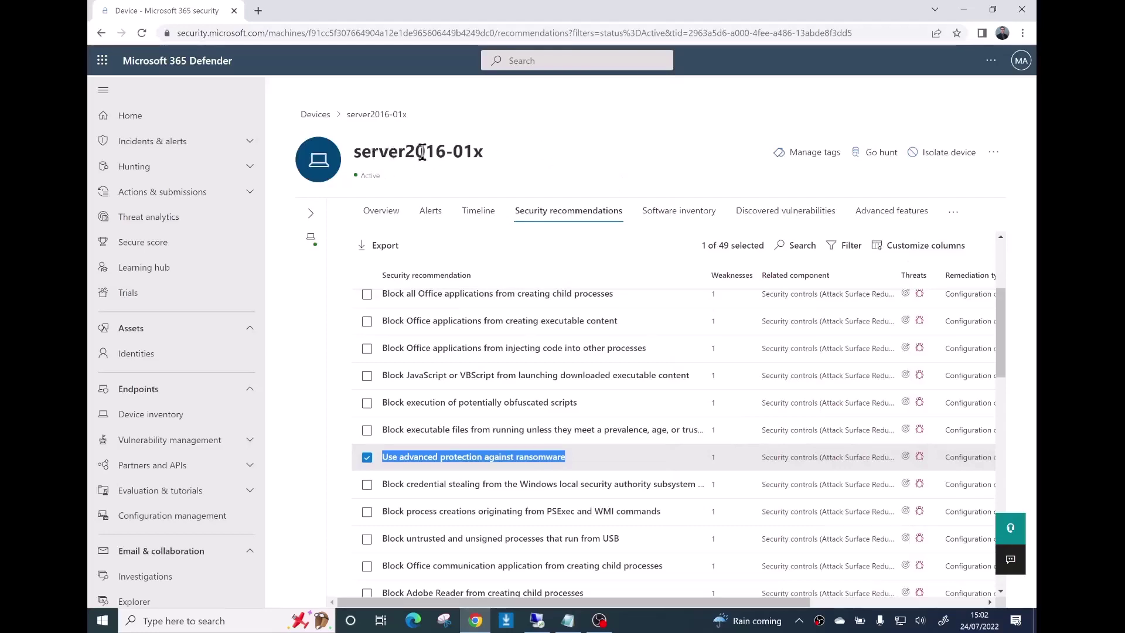
drag(389, 154, 469, 151)
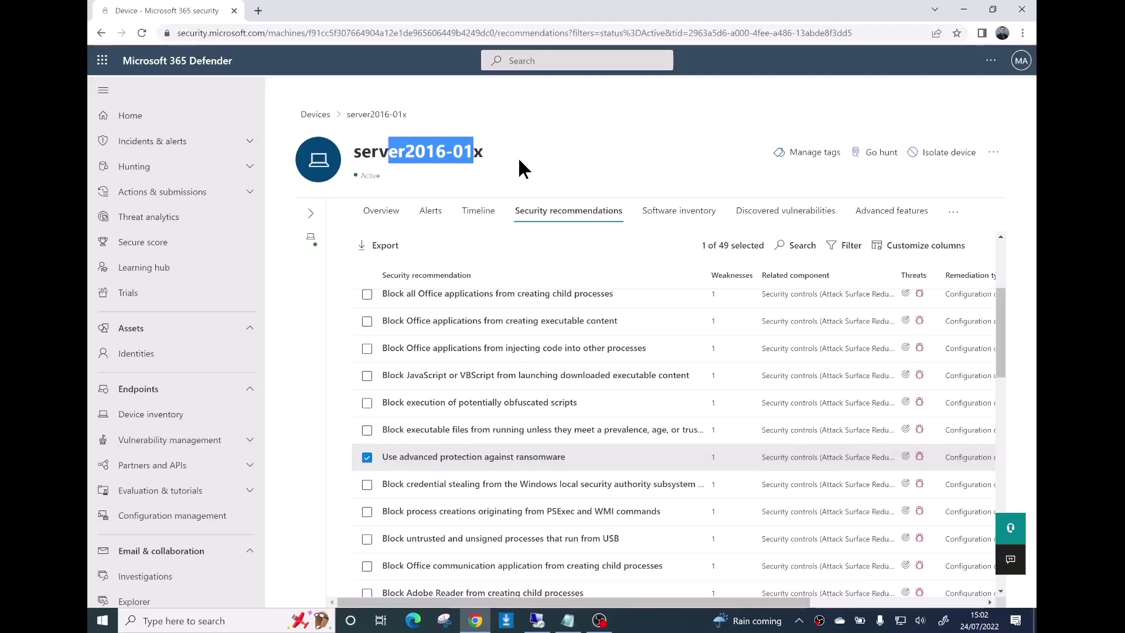
Switch to the desktop101 remote session and launch Hyper-V Manager there.
click(963, 10)
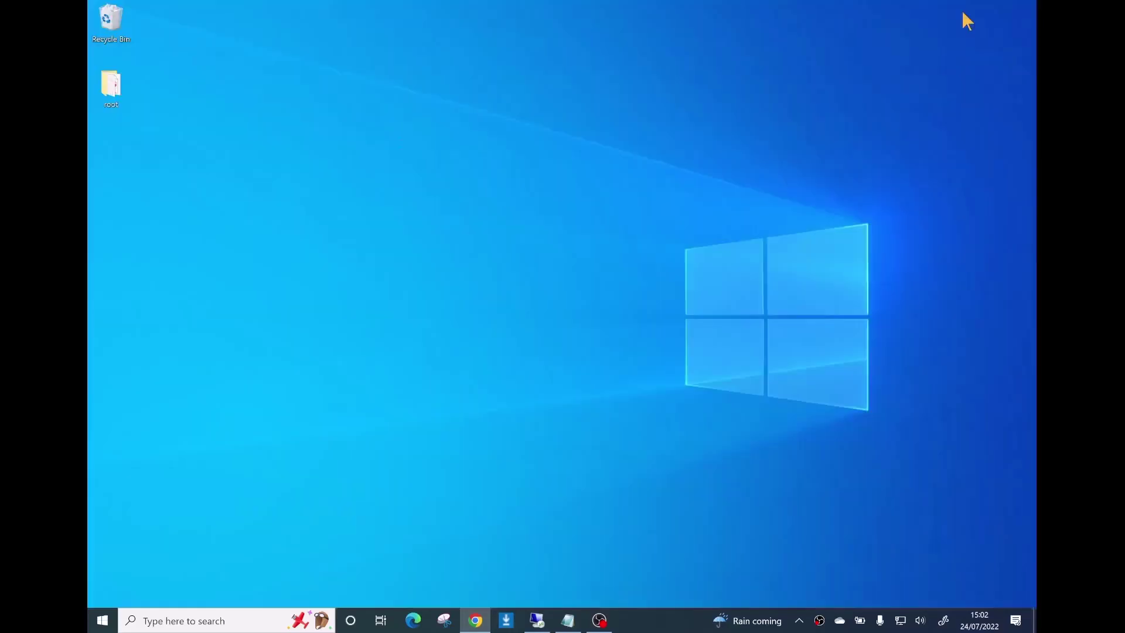
click(539, 625)
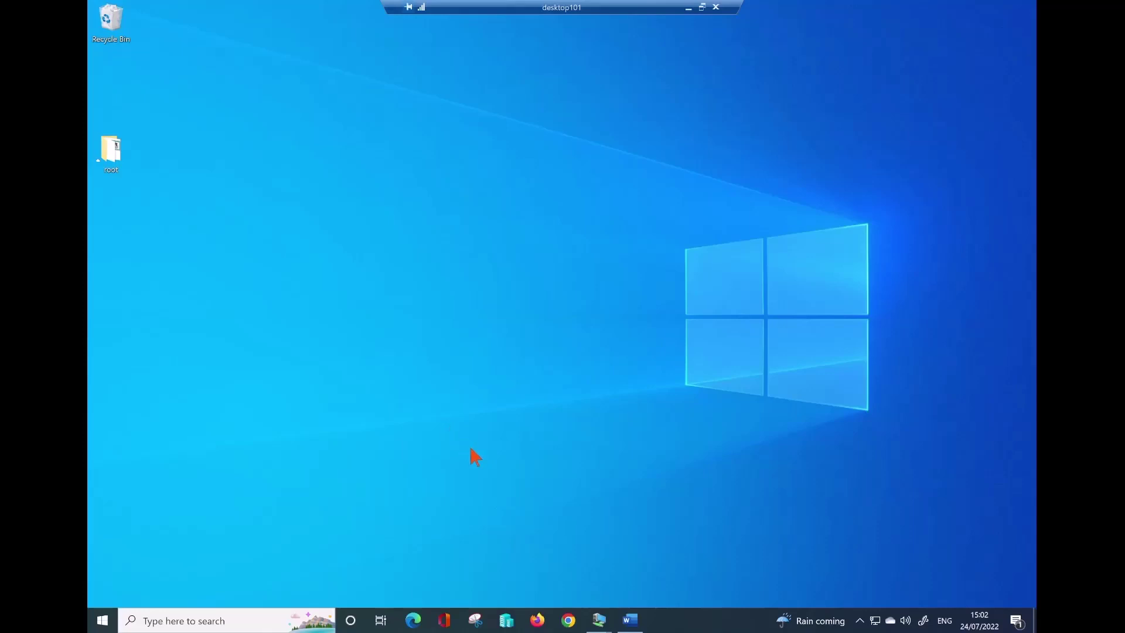
click(102, 621)
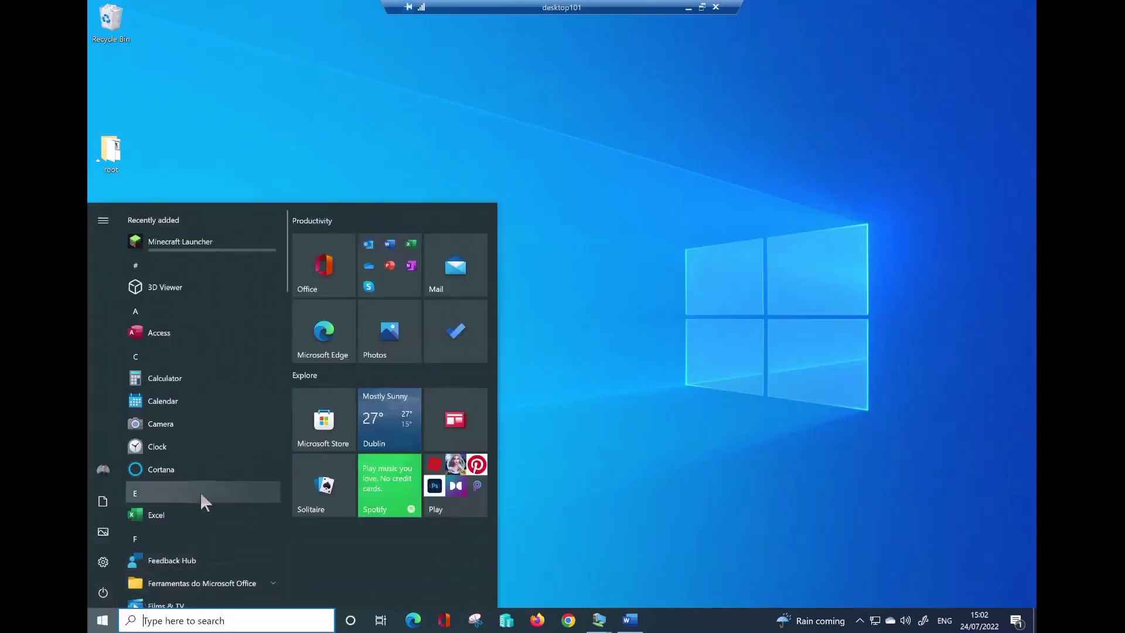
text(hyp)
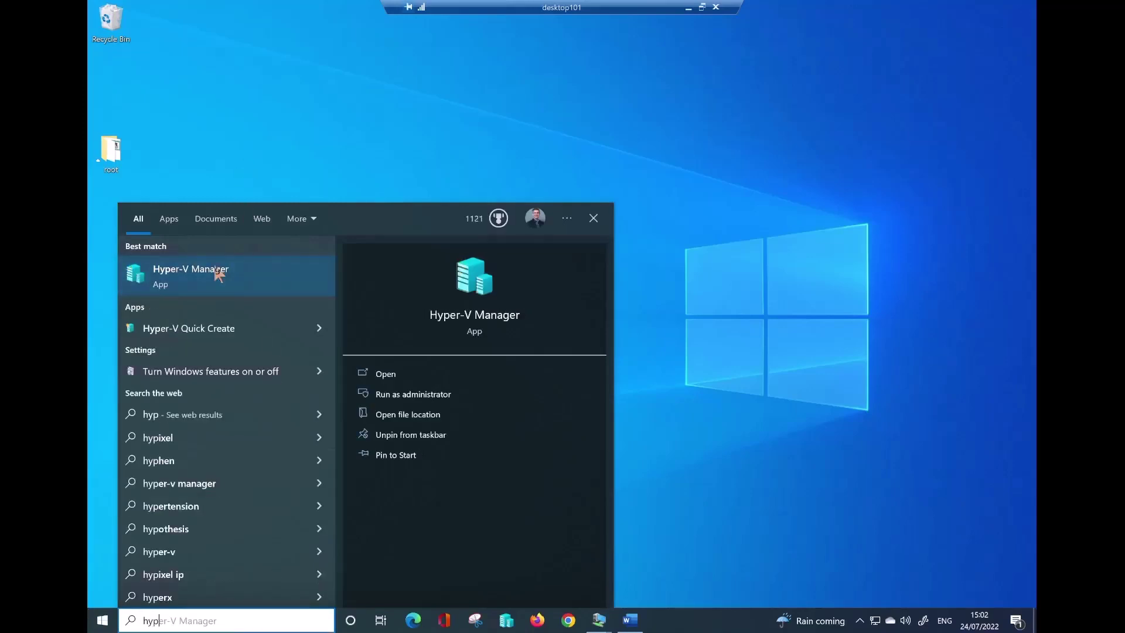
click(218, 273)
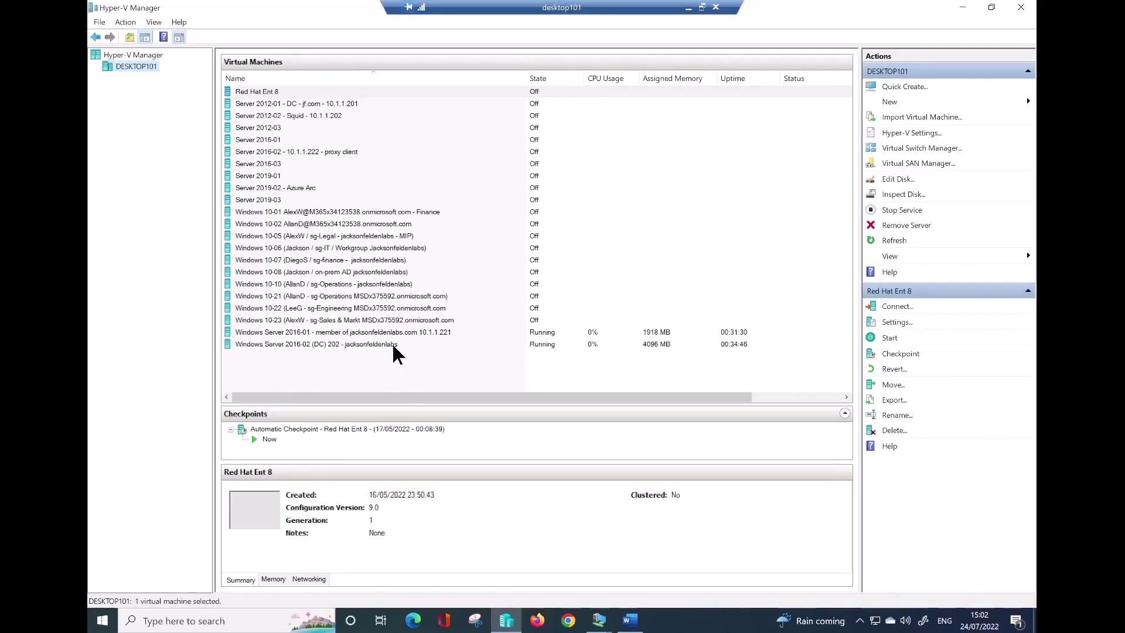
Connect to the virtual machine Windows Server 2016-02 (DC) 202 - jacksonfeldenlabs.
click(394, 346)
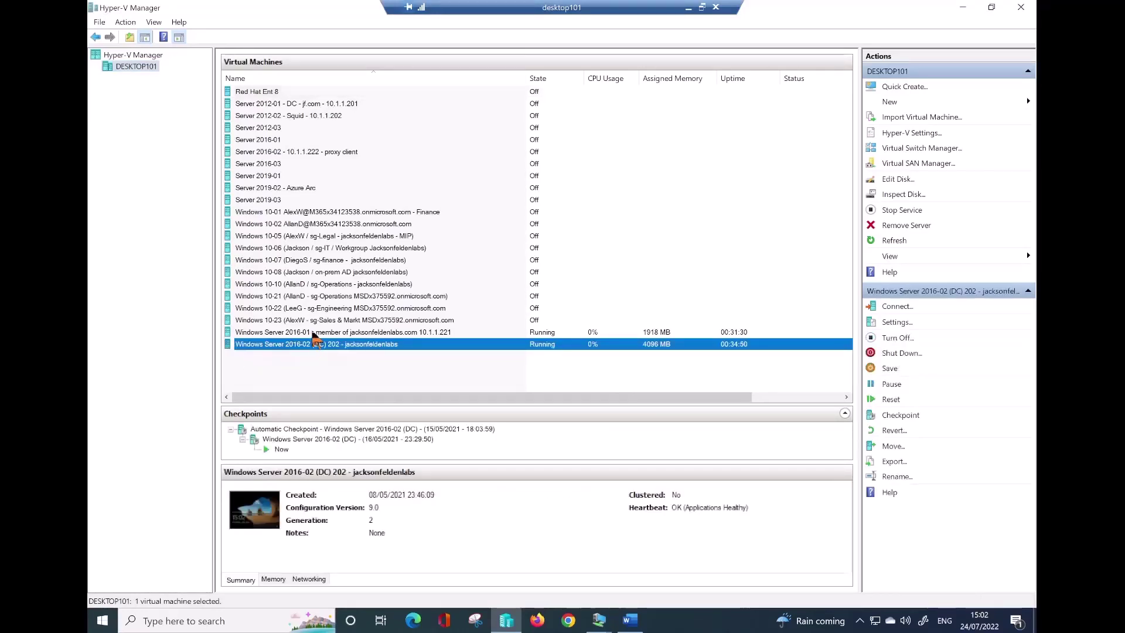
click(313, 332)
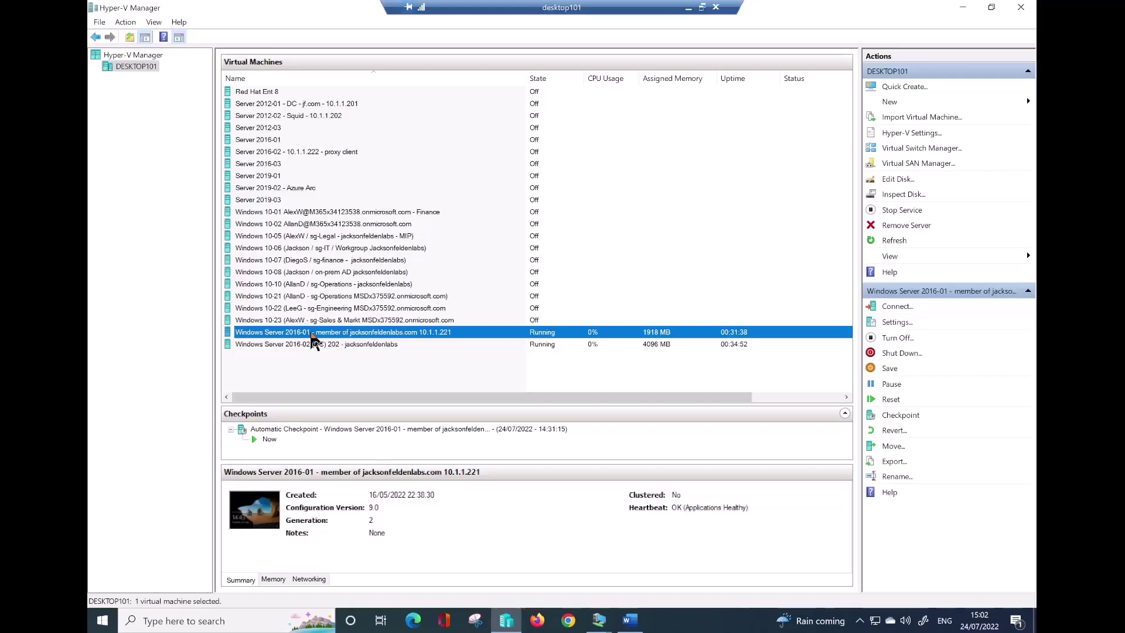
double_click(348, 347)
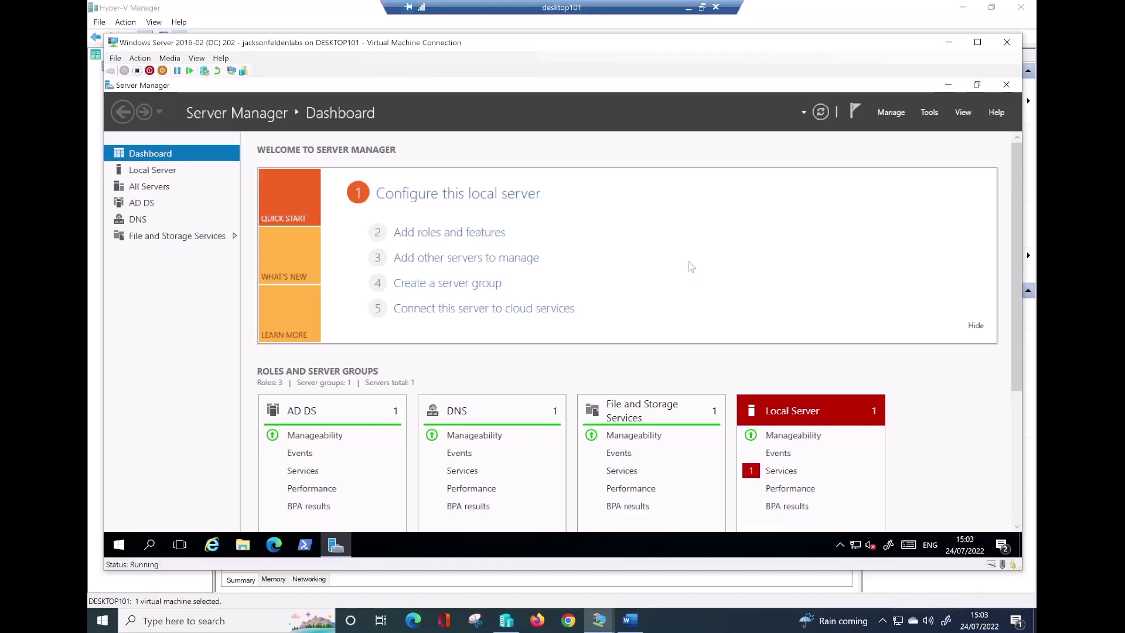
Switch to the Word document on implementing ASR via GPO and examine its attack surface reduction rules and their GUIDs.
click(630, 625)
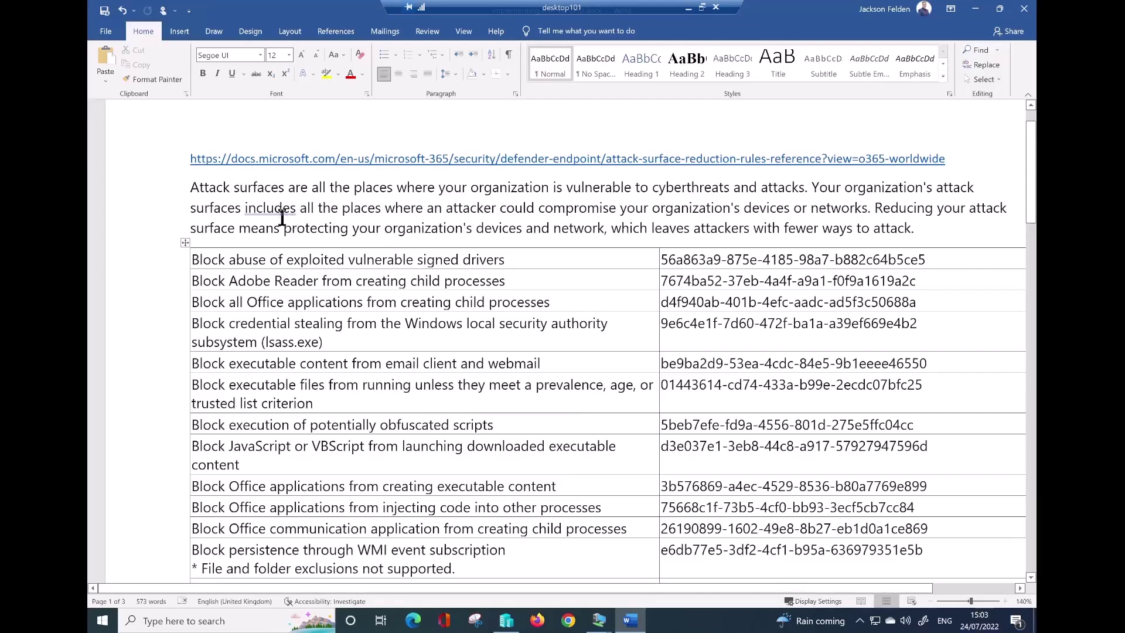
drag(199, 188, 315, 190)
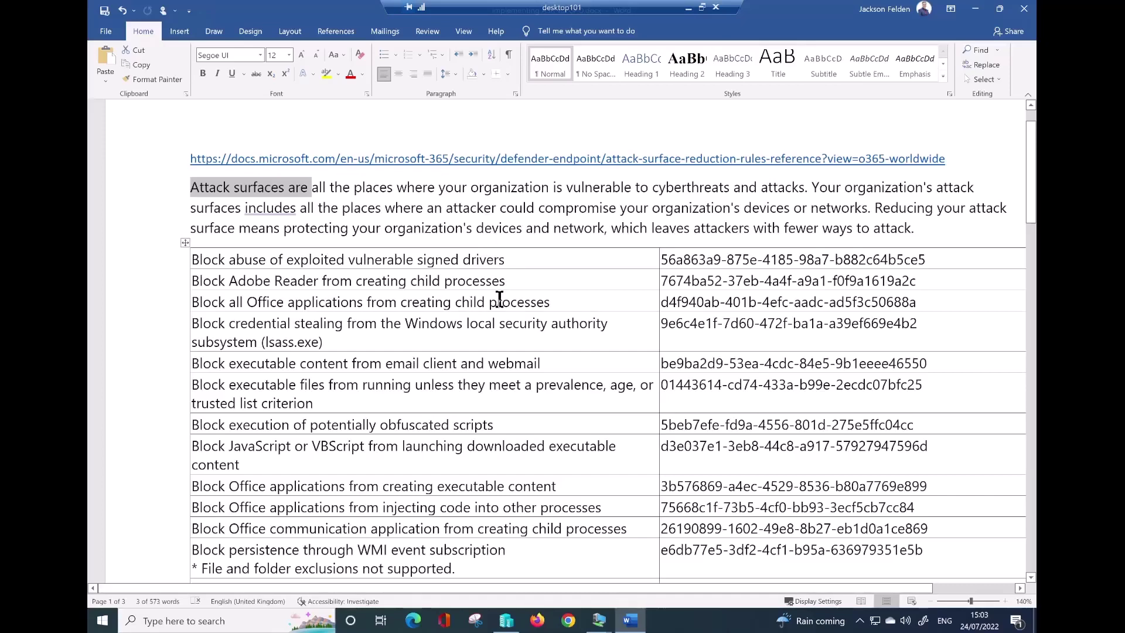
drag(254, 259, 464, 259)
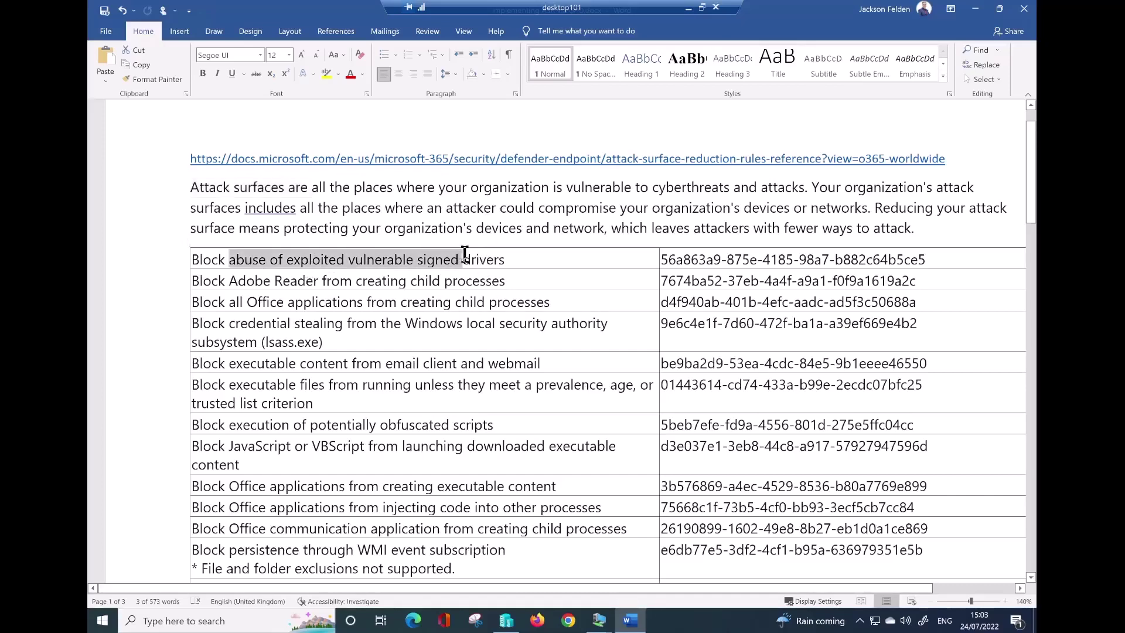
drag(661, 260, 917, 258)
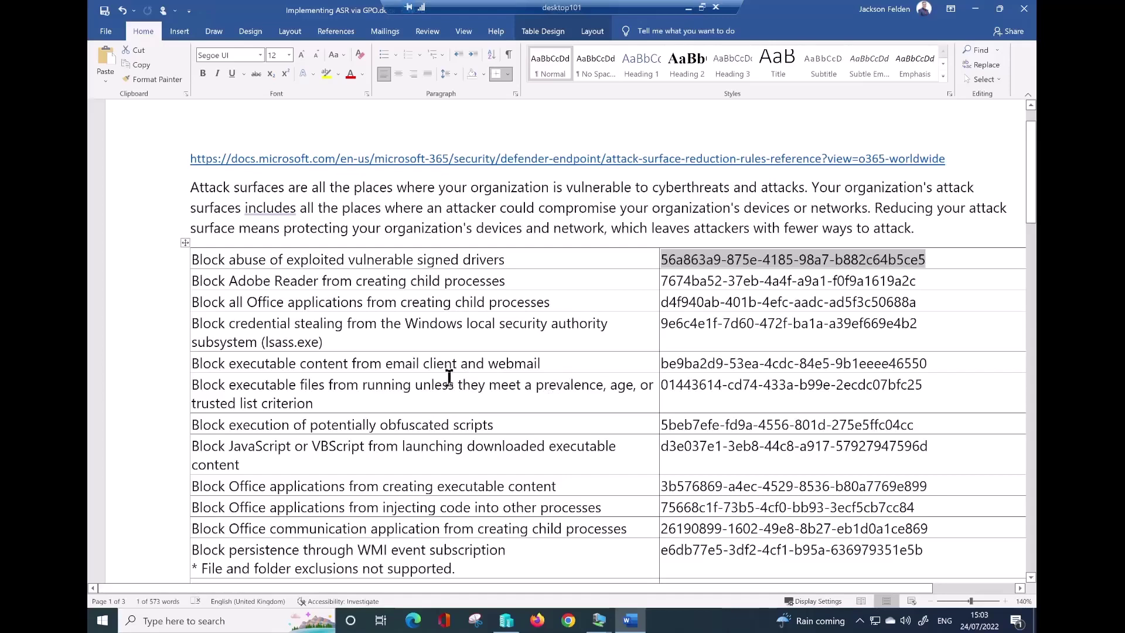
scroll(449, 377, down, 1)
drag(267, 223, 357, 387)
scroll(354, 442, down, 2)
scroll(353, 439, down, 1)
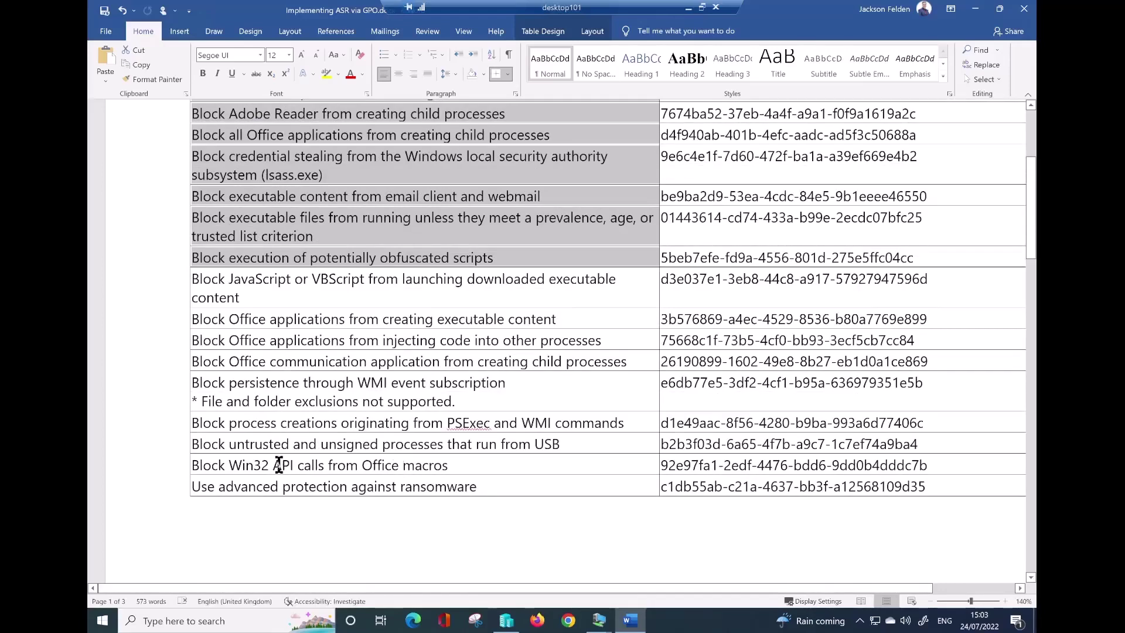
Look up the GUID of the "Use advanced protection against ransomware" rule in the table.
drag(218, 466, 419, 476)
click(326, 486)
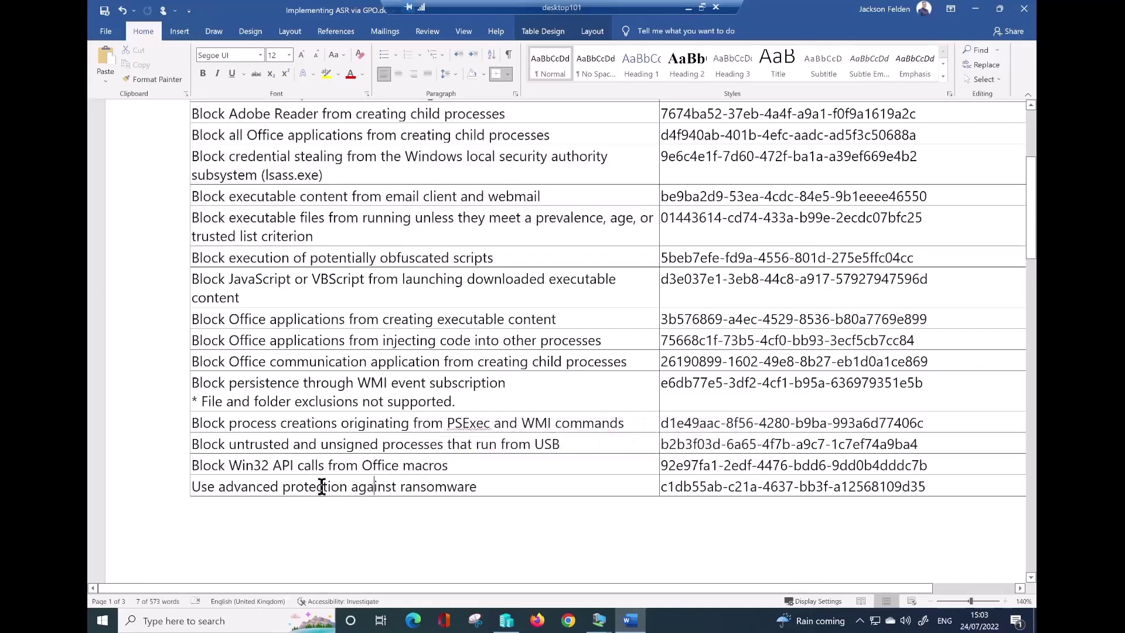
drag(194, 487, 456, 492)
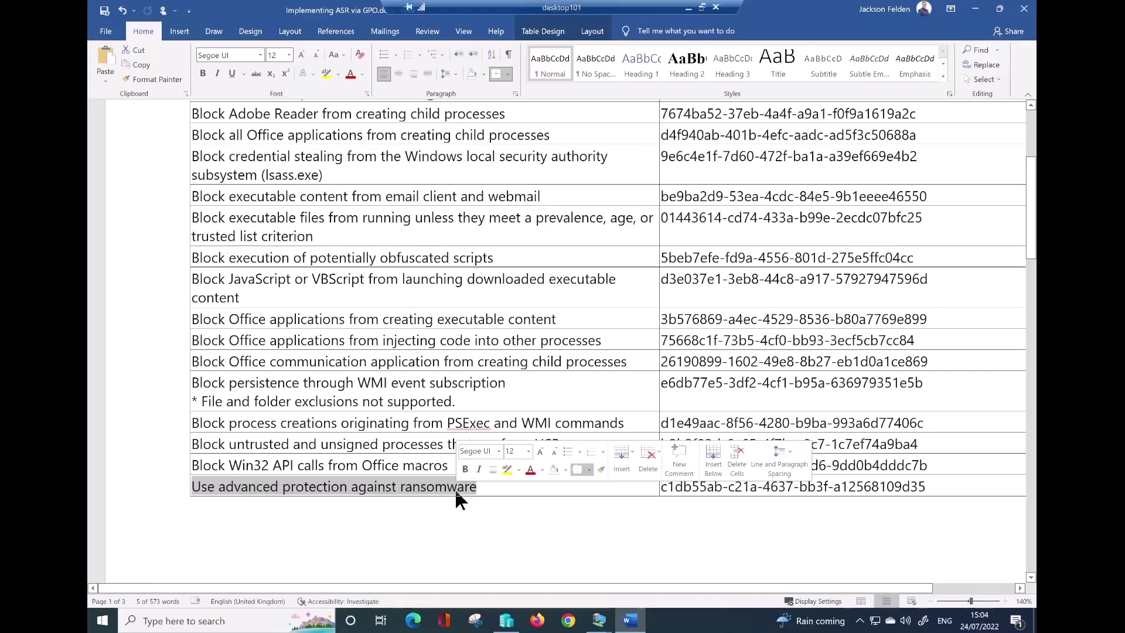
click(865, 452)
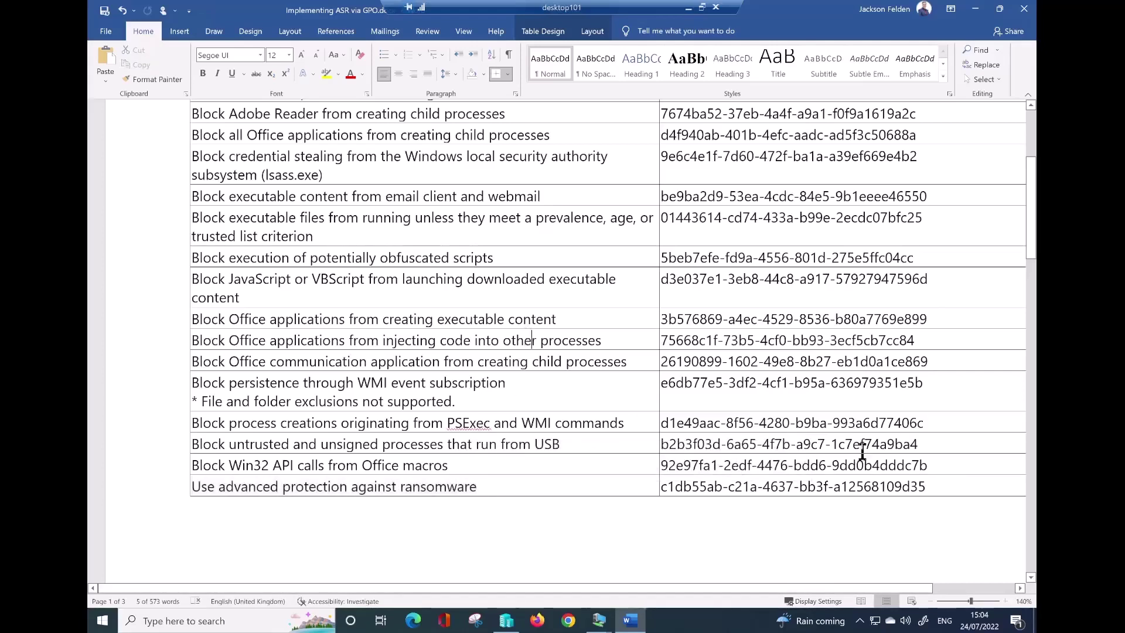
click(972, 492)
drag(904, 486, 680, 485)
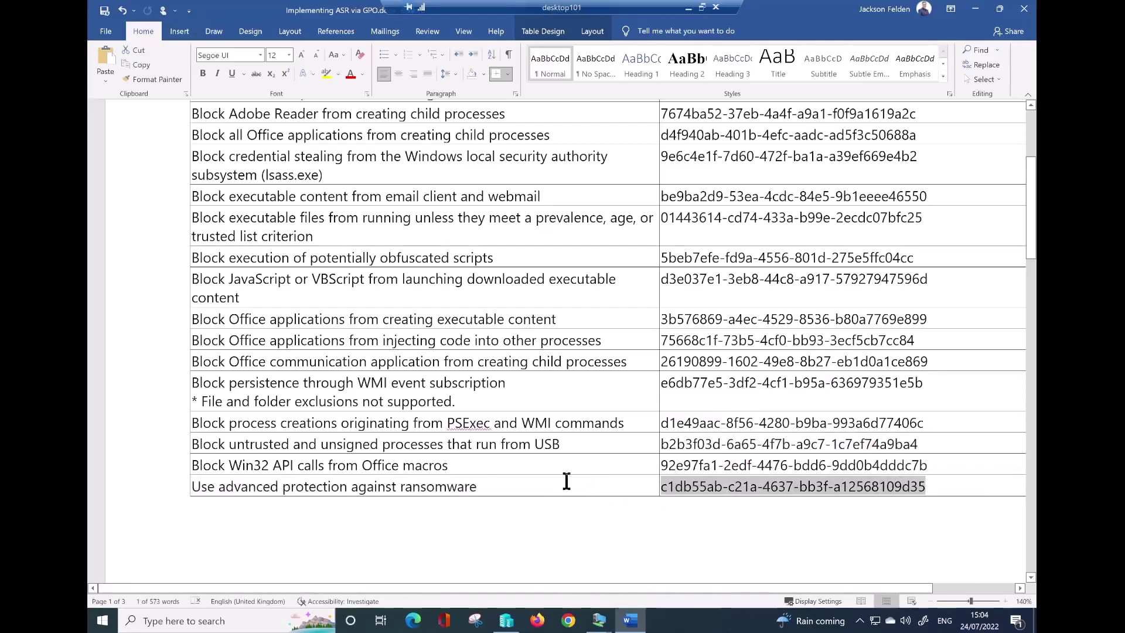
Copy the GUID 92e97fa1-2edf-4476-bdd6-9dd0b4dddc7b of the "Block Win32 API calls from Office macros" rule.
click(522, 463)
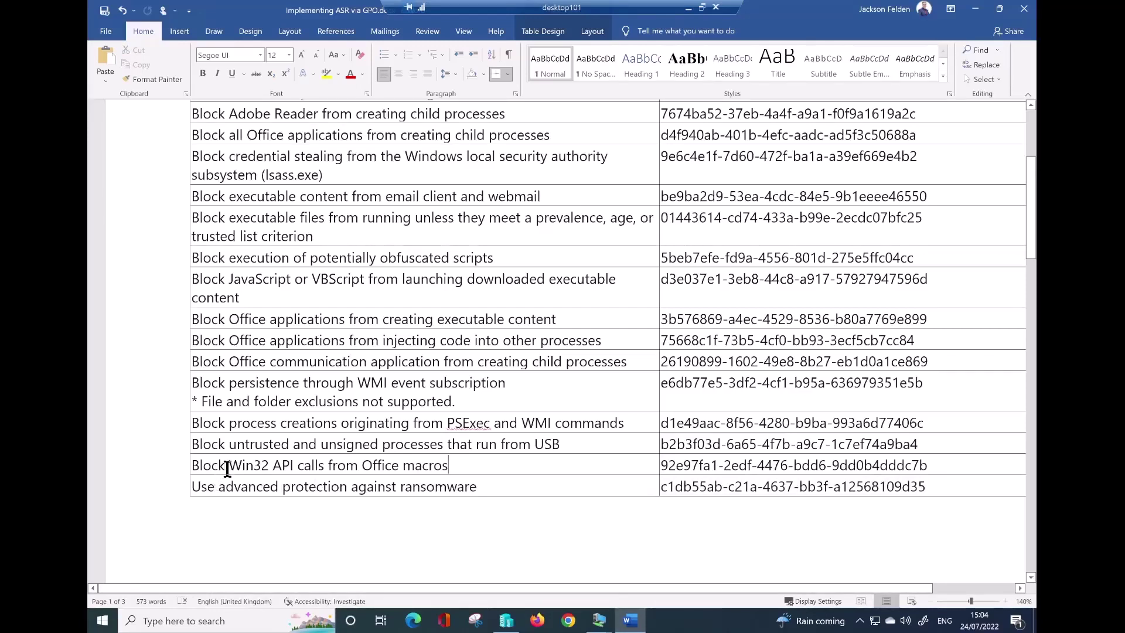
drag(228, 466, 298, 466)
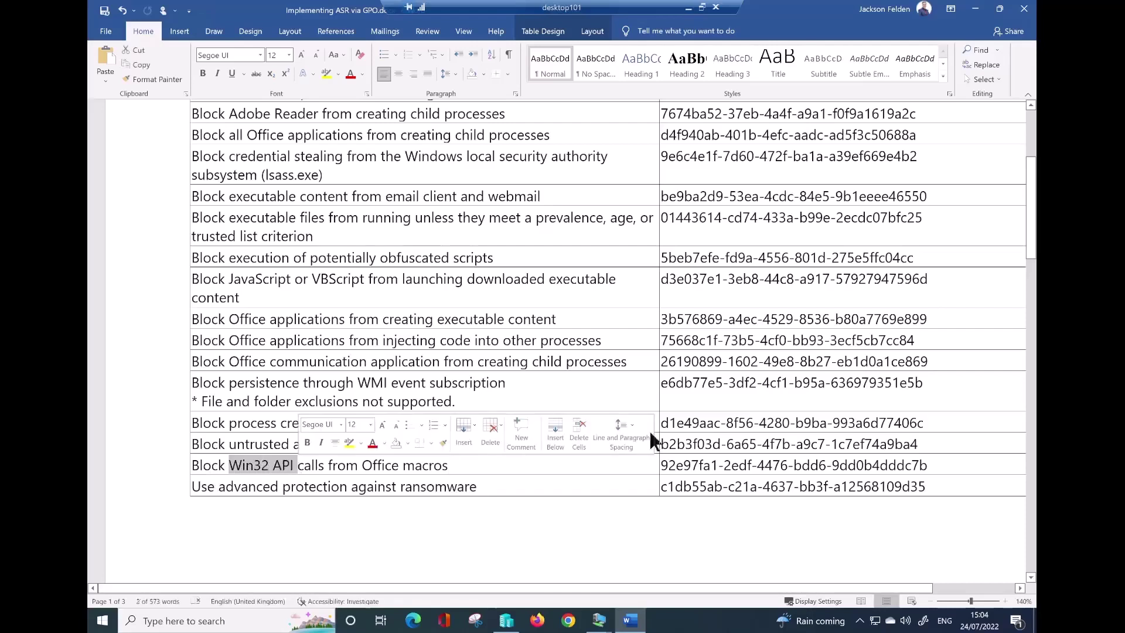
drag(930, 467, 680, 468)
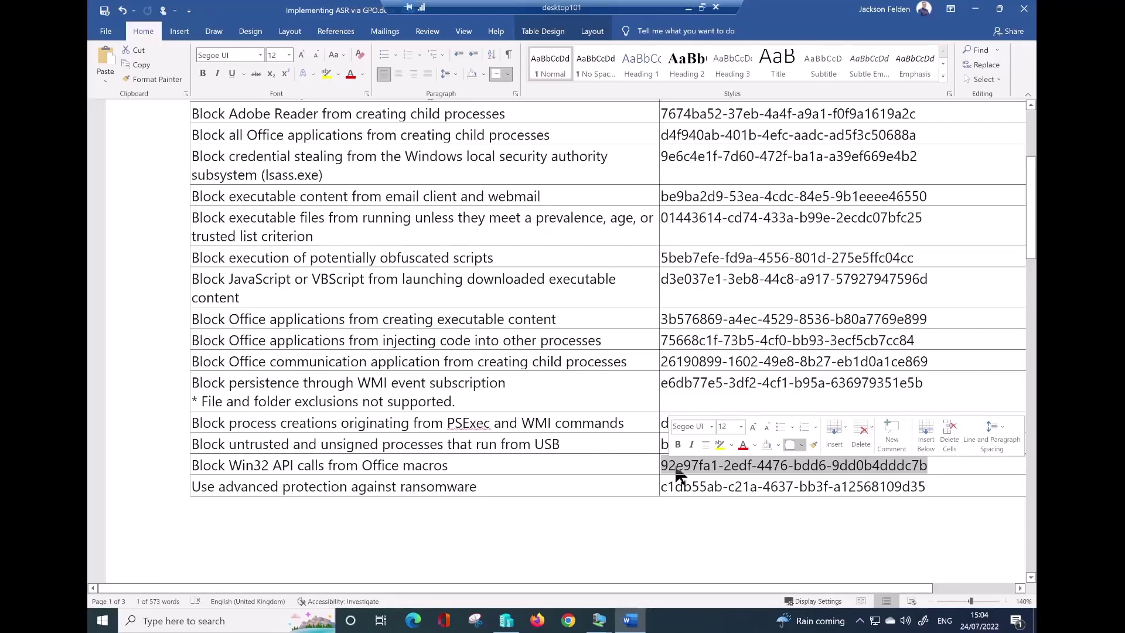
right_click(679, 474)
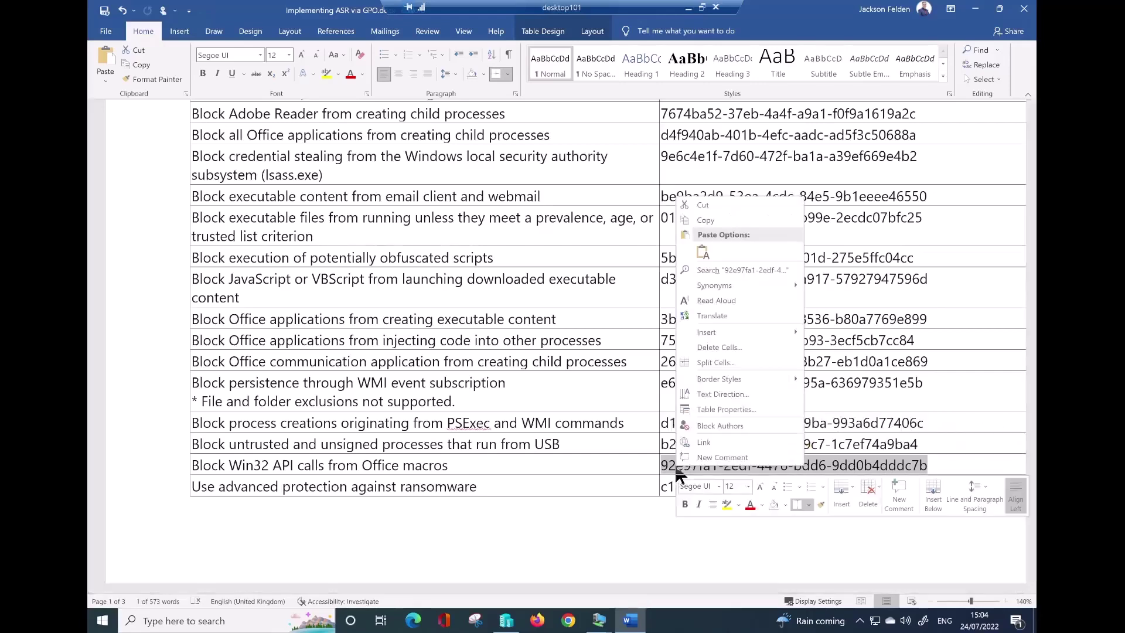
click(713, 221)
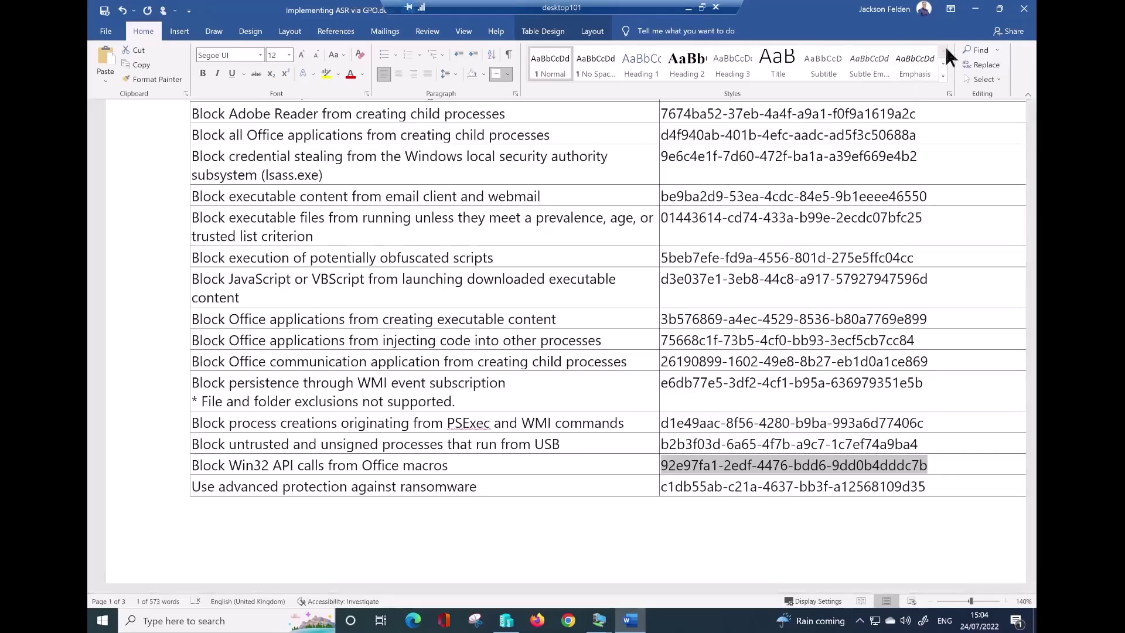
Return to the domain controller's virtual machine and open the MDE Policy linked to Corp Servers for editing in Group Policy Management.
click(976, 12)
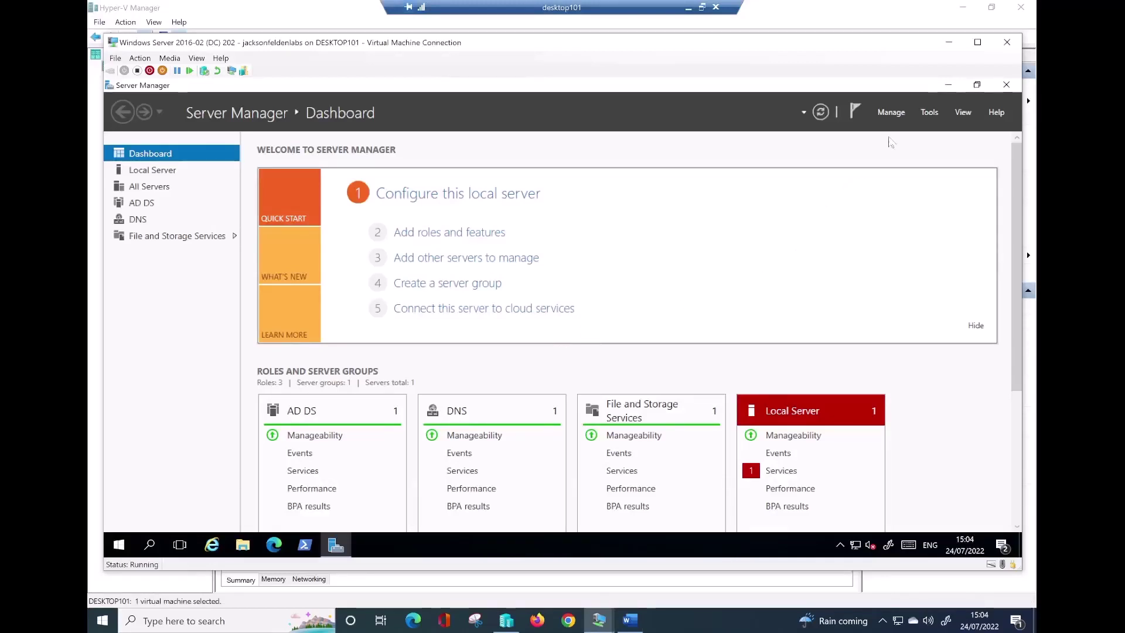
click(931, 112)
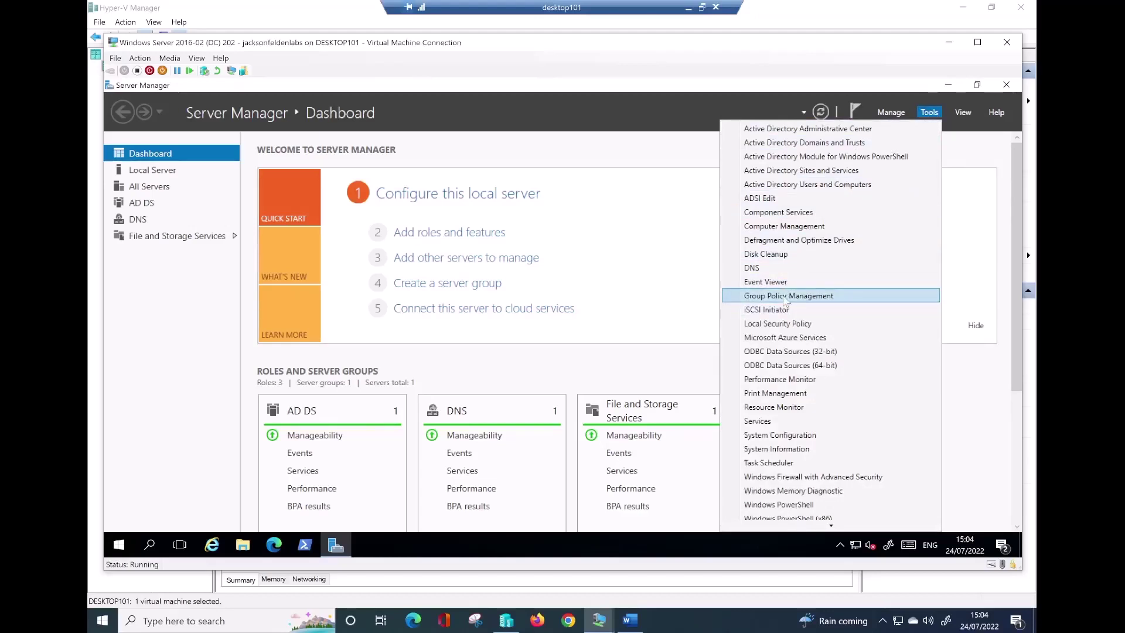
click(786, 298)
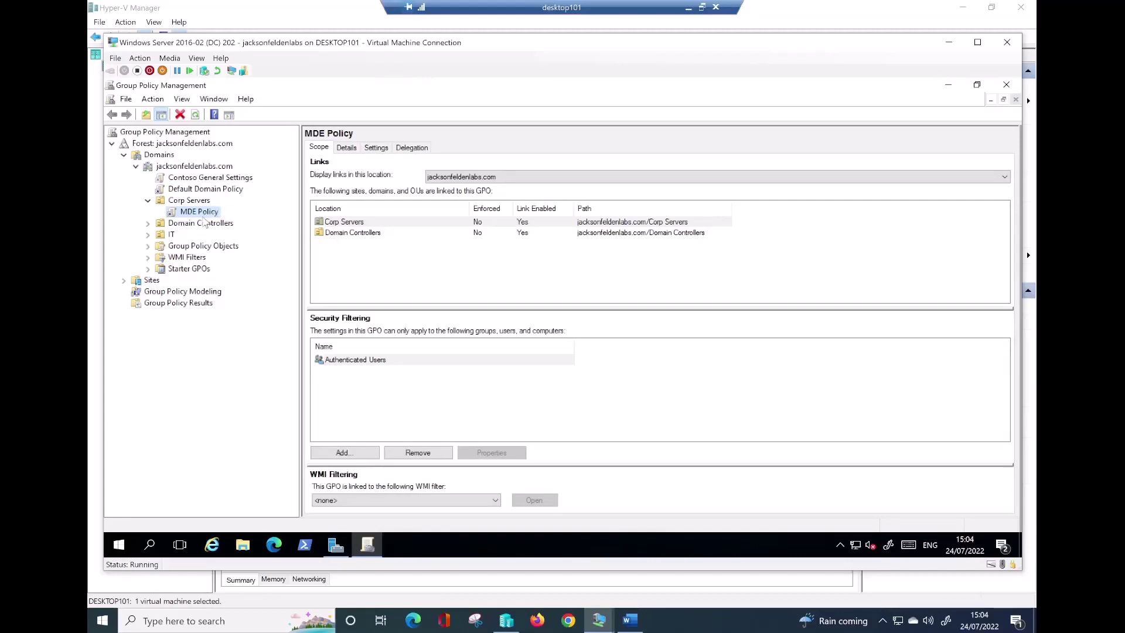
click(199, 212)
right_click(196, 215)
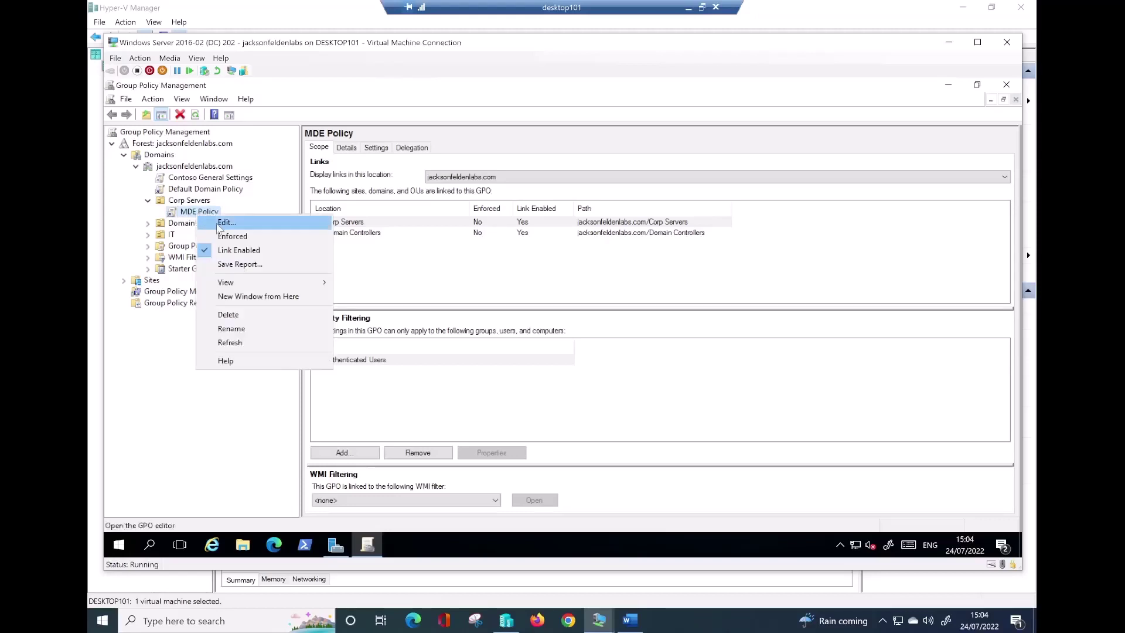
click(218, 223)
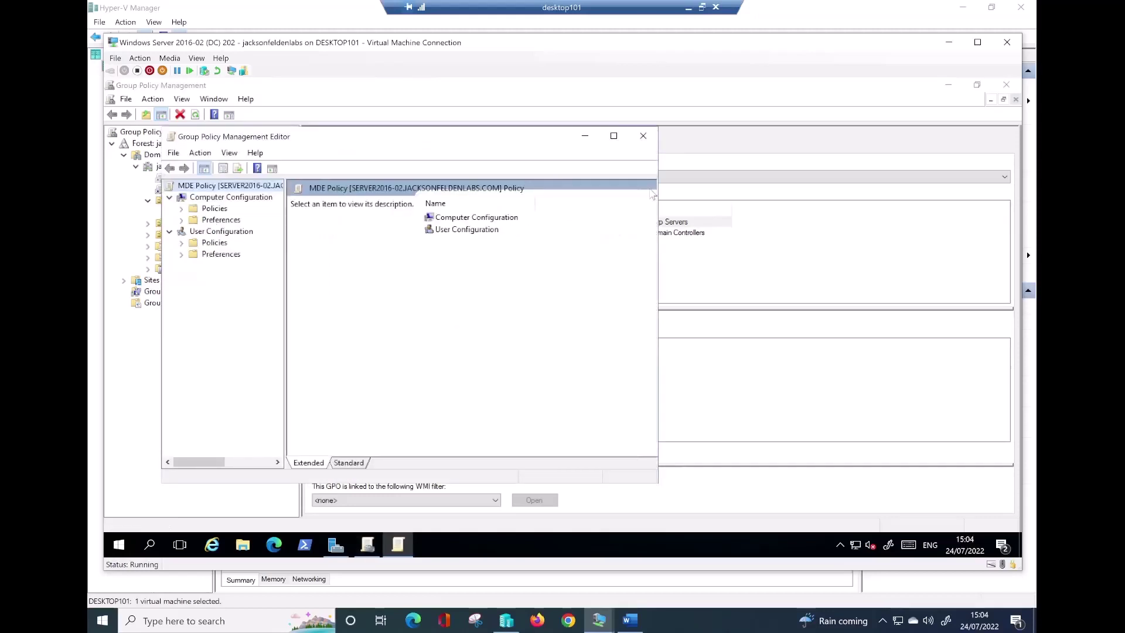
click(620, 139)
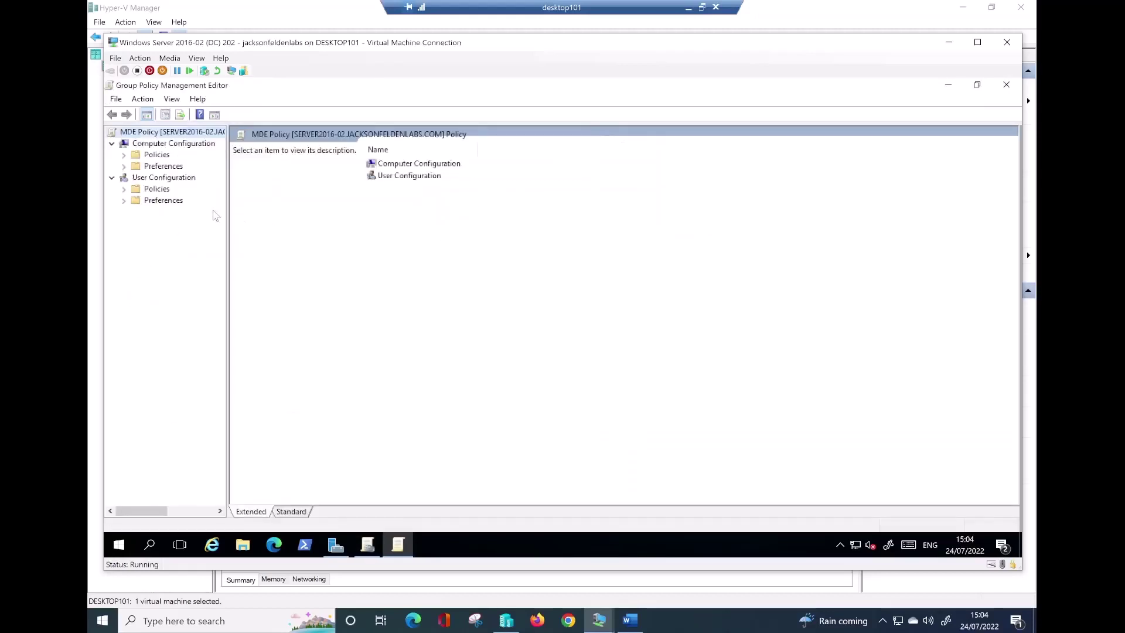
Show the Attack Surface Reduction settings under Computer Configuration's Administrative Templates, within Microsoft Defender Antivirus and Microsoft Defender Exploit Guard.
drag(228, 226, 291, 238)
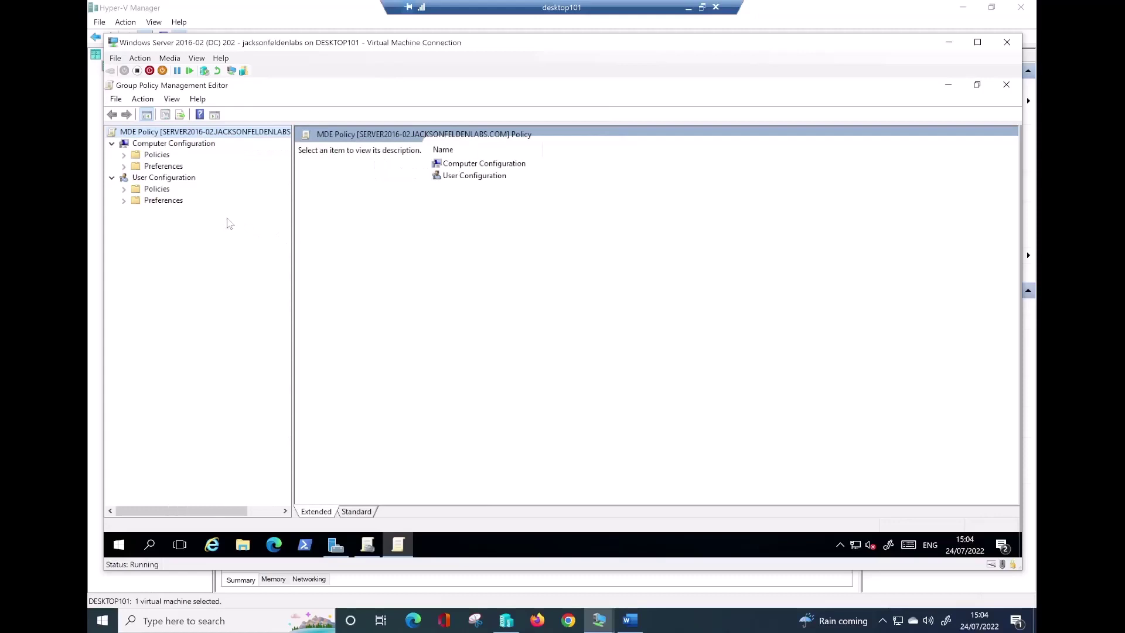
double_click(157, 155)
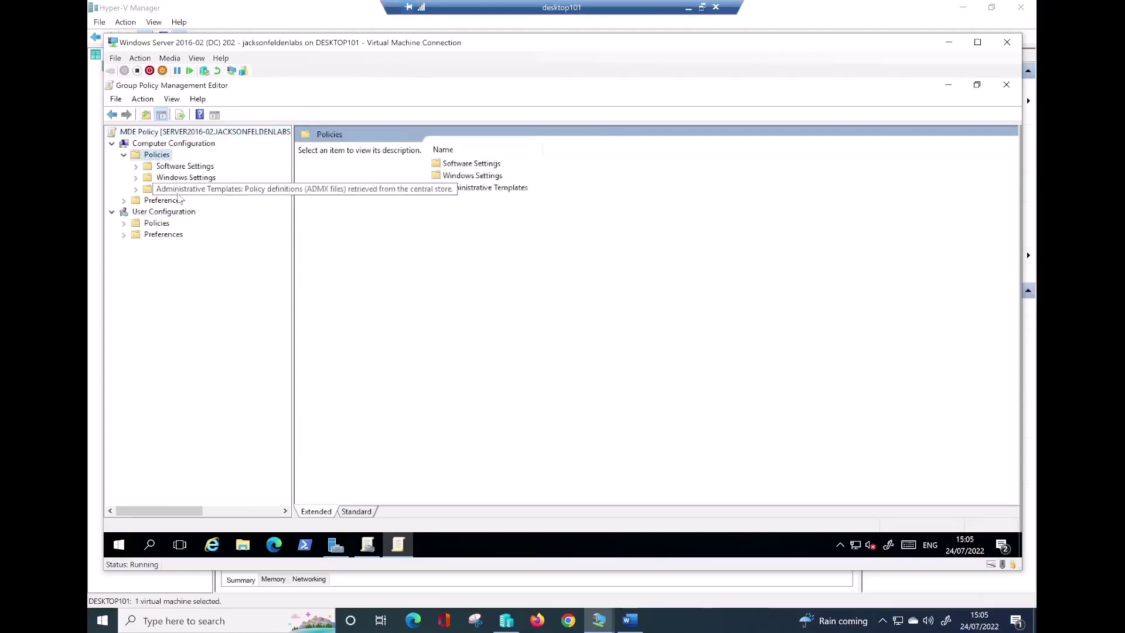
double_click(176, 189)
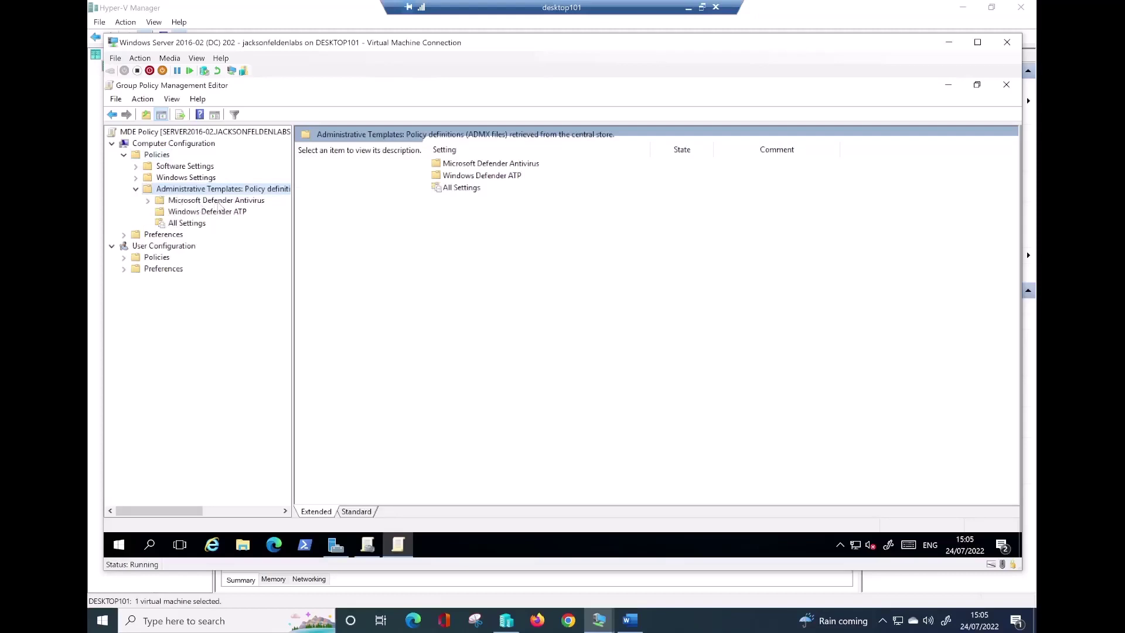
double_click(218, 201)
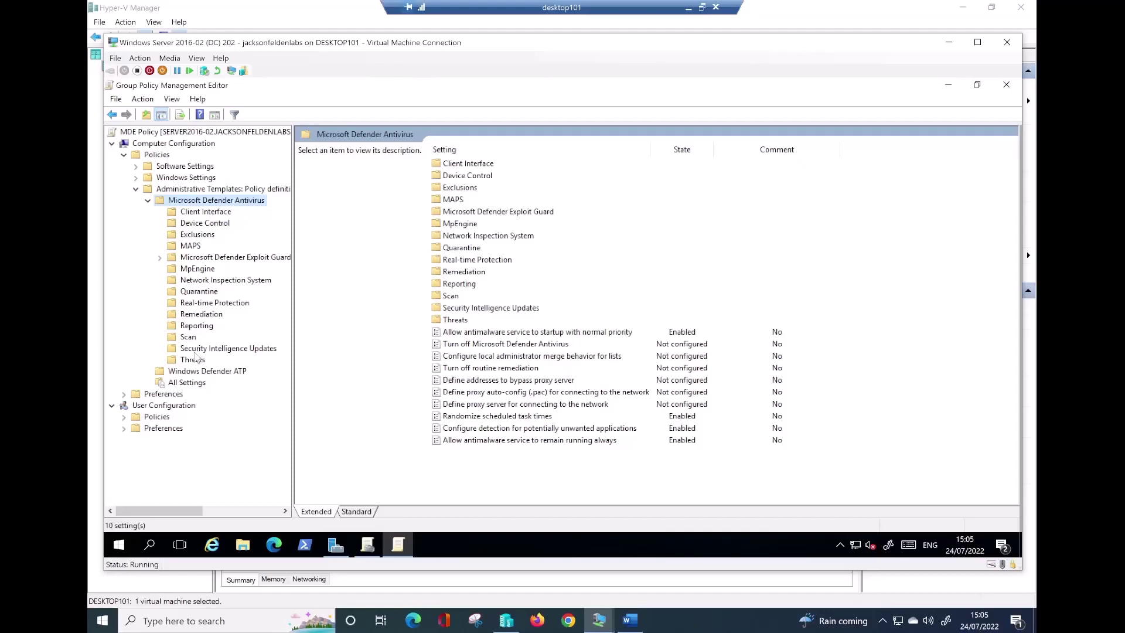
click(191, 340)
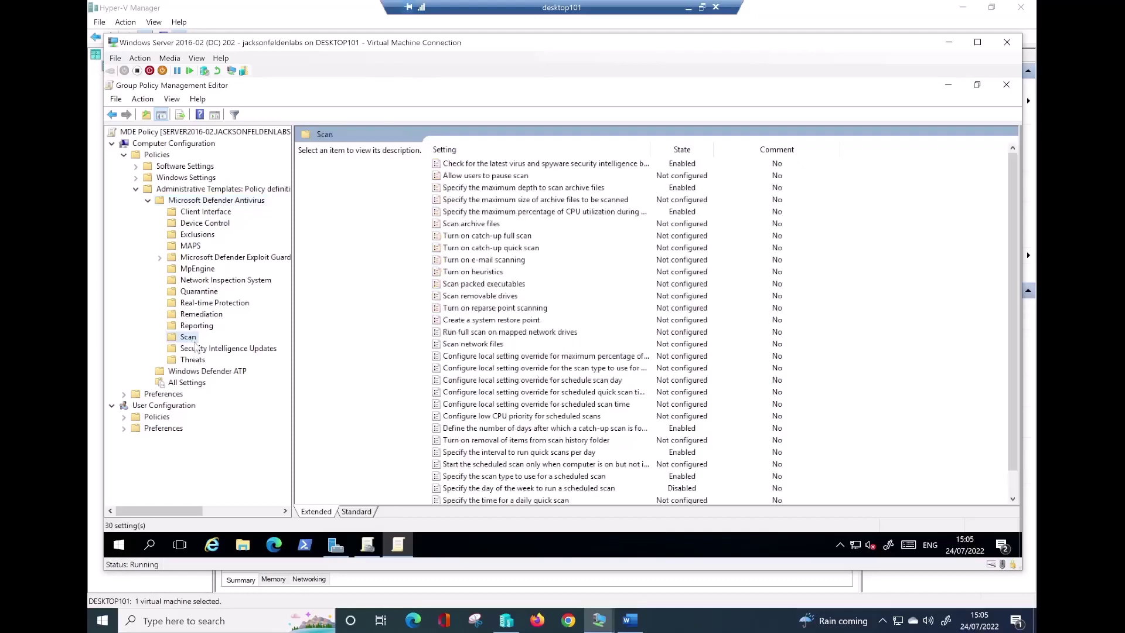
click(198, 326)
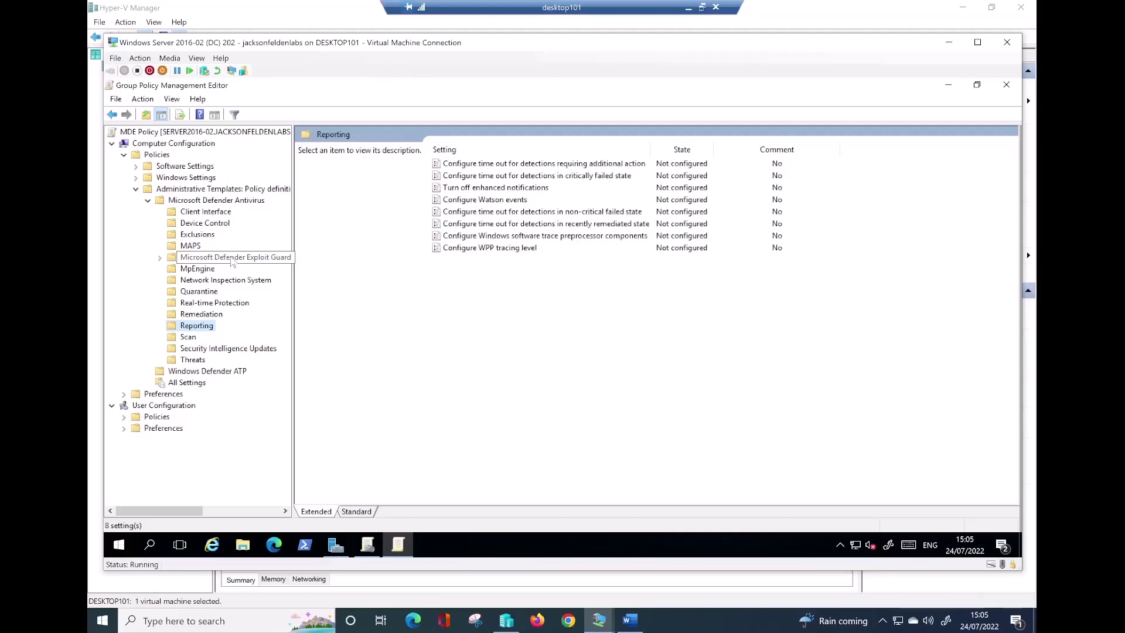
double_click(232, 258)
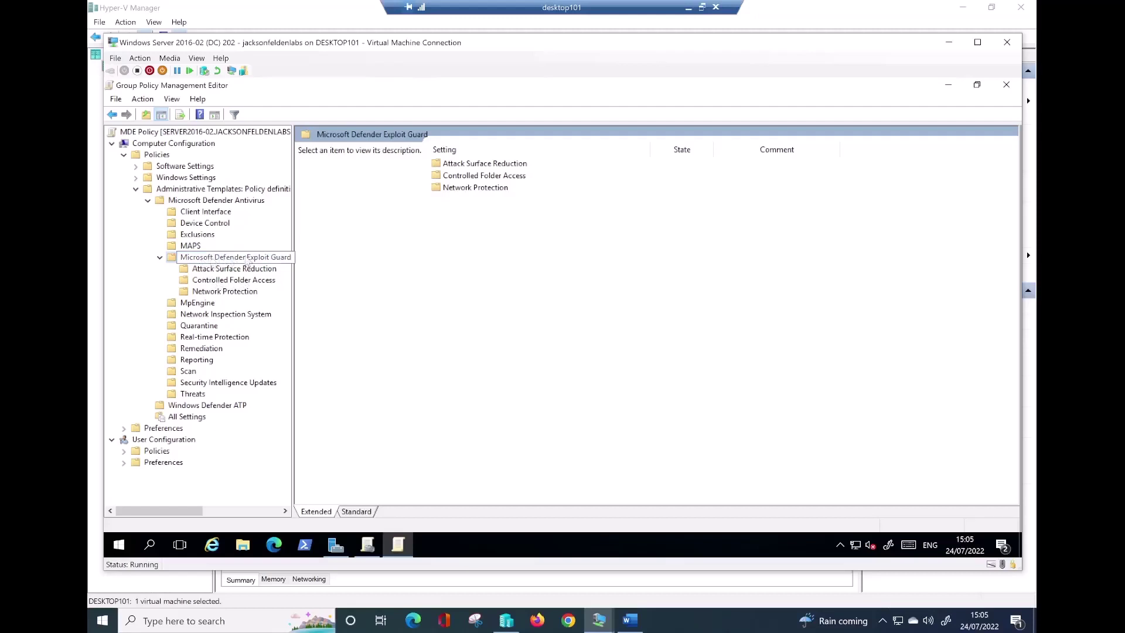
click(265, 270)
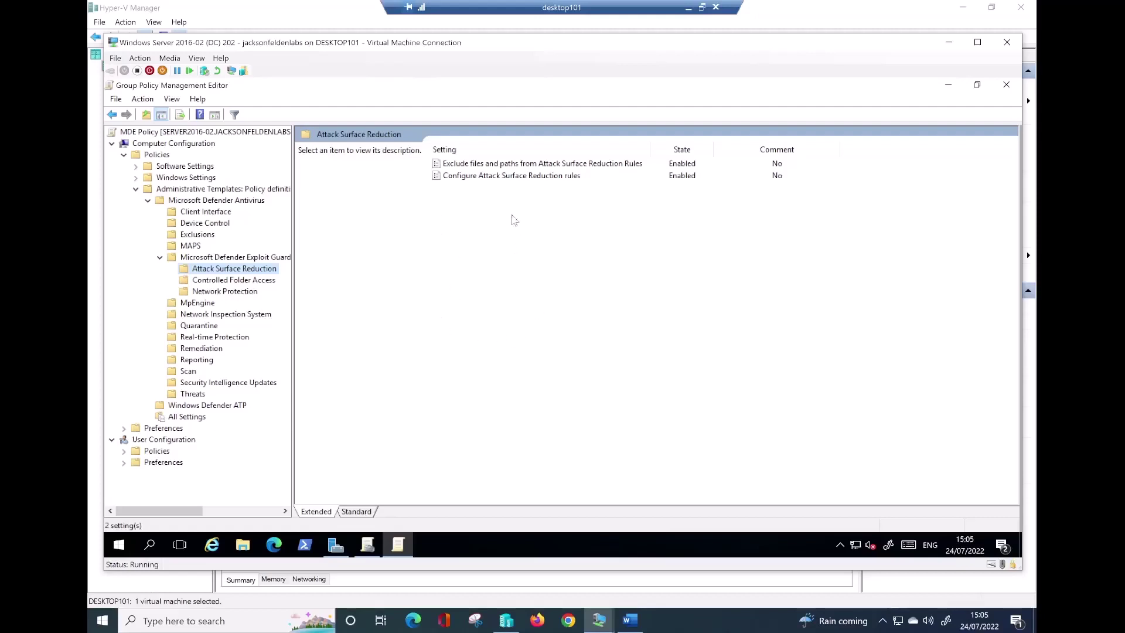
Open the "Configure Attack Surface Reduction rules" setting and display the full list of states for each ASR rule.
click(496, 179)
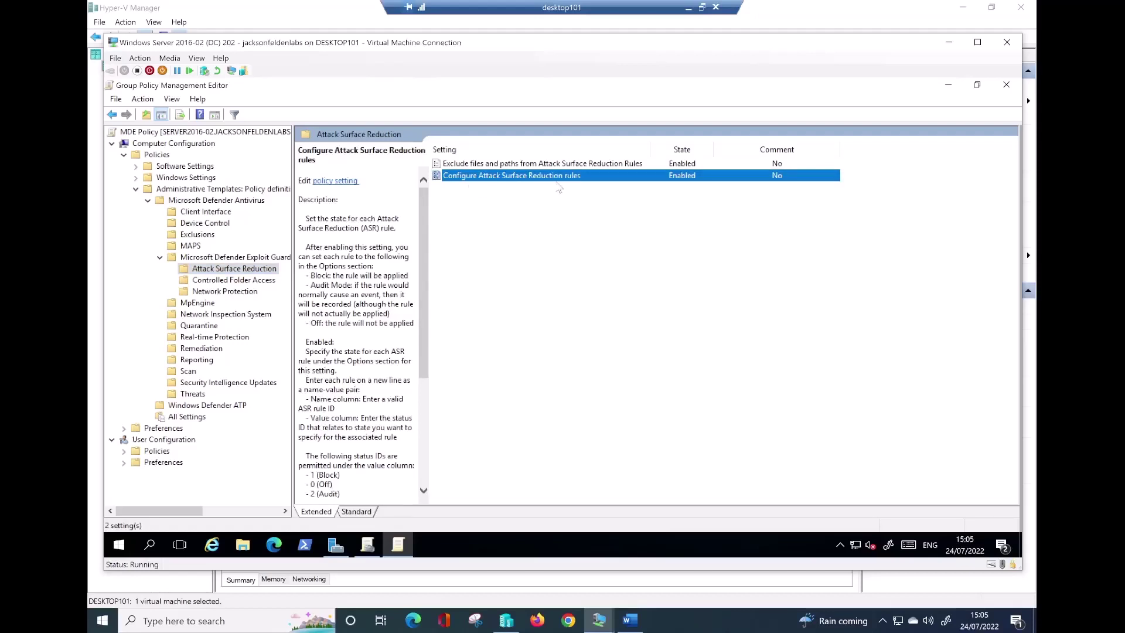
click(554, 166)
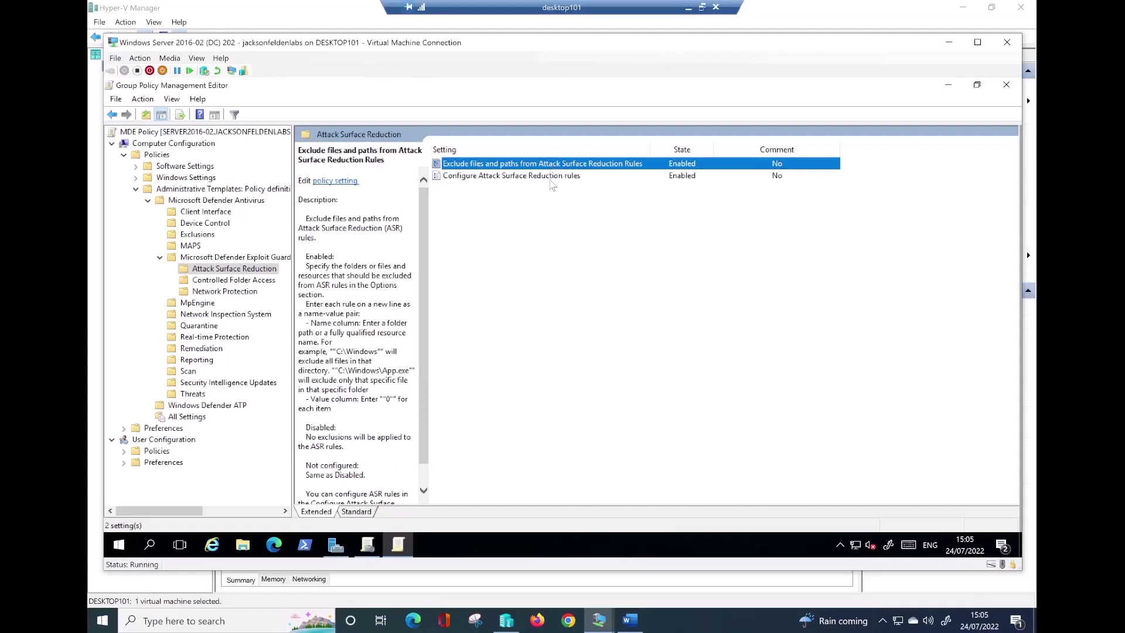
click(551, 179)
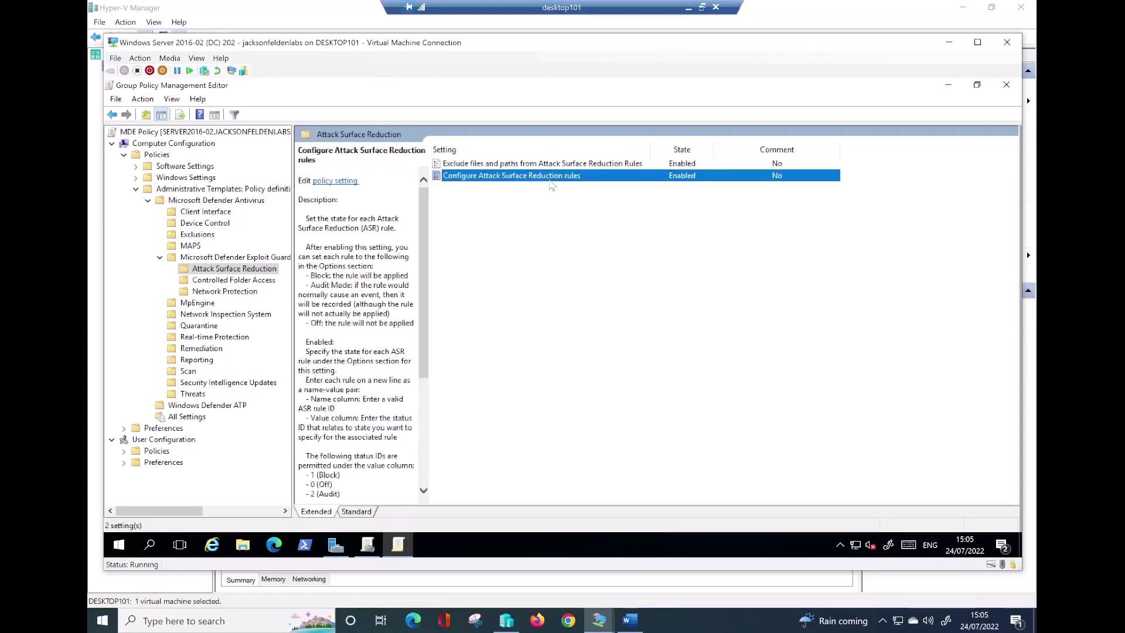
double_click(551, 177)
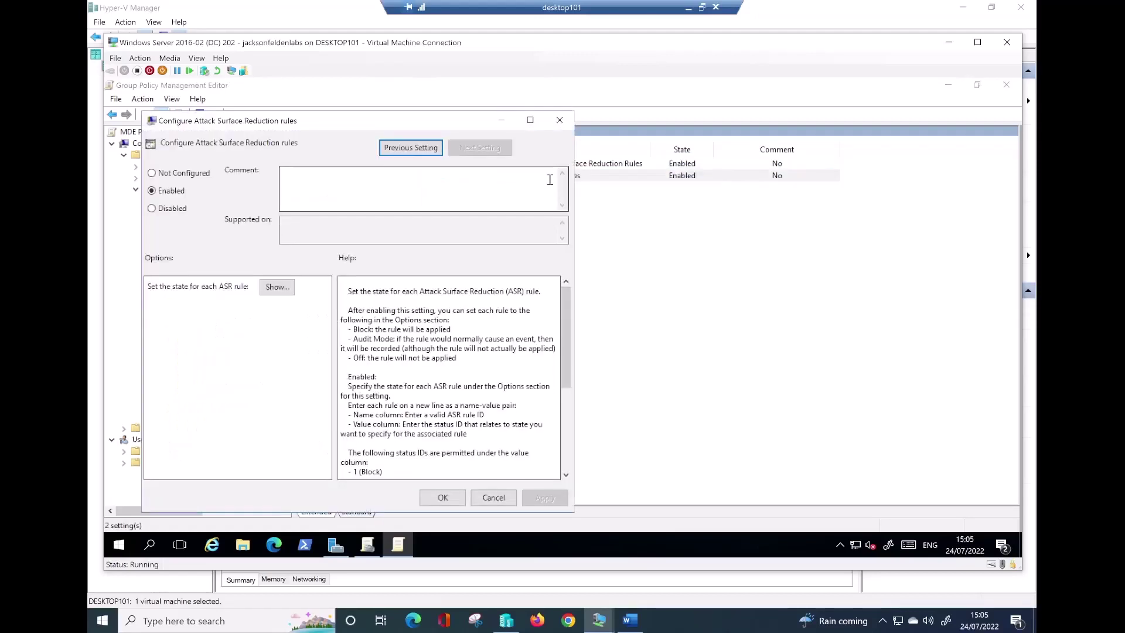
drag(417, 116, 534, 101)
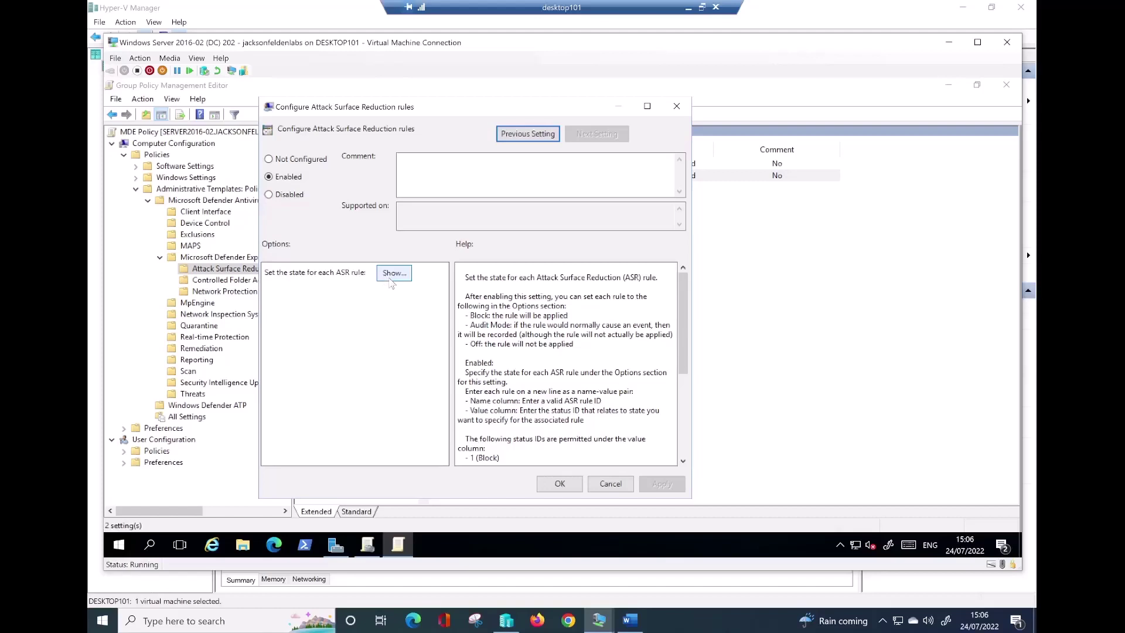
click(393, 274)
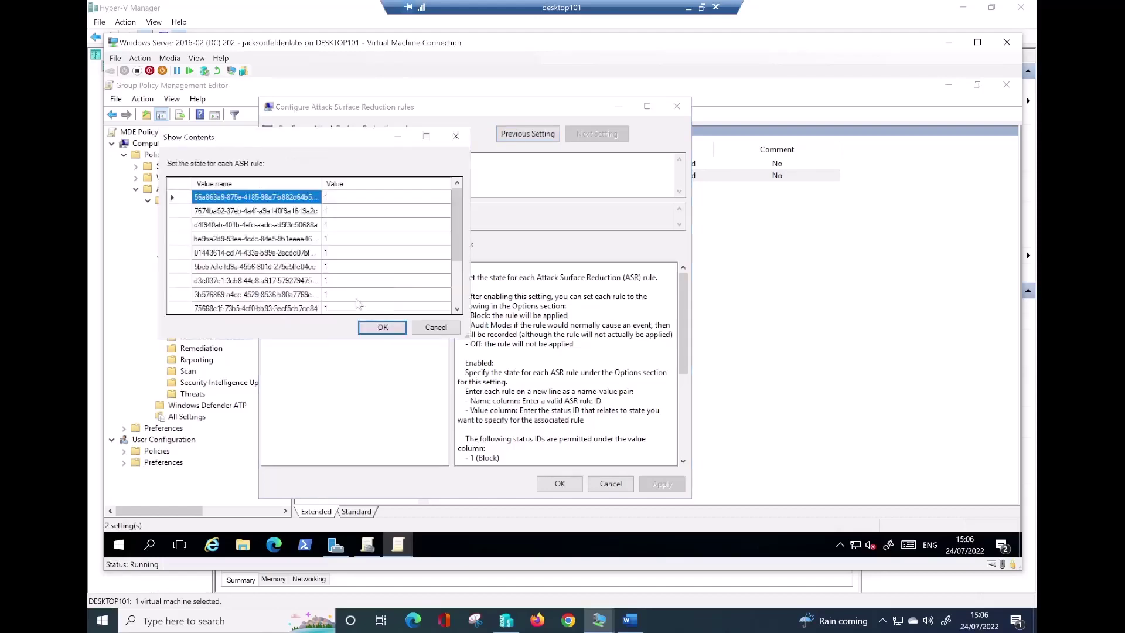
drag(374, 128, 500, 94)
drag(475, 305, 456, 460)
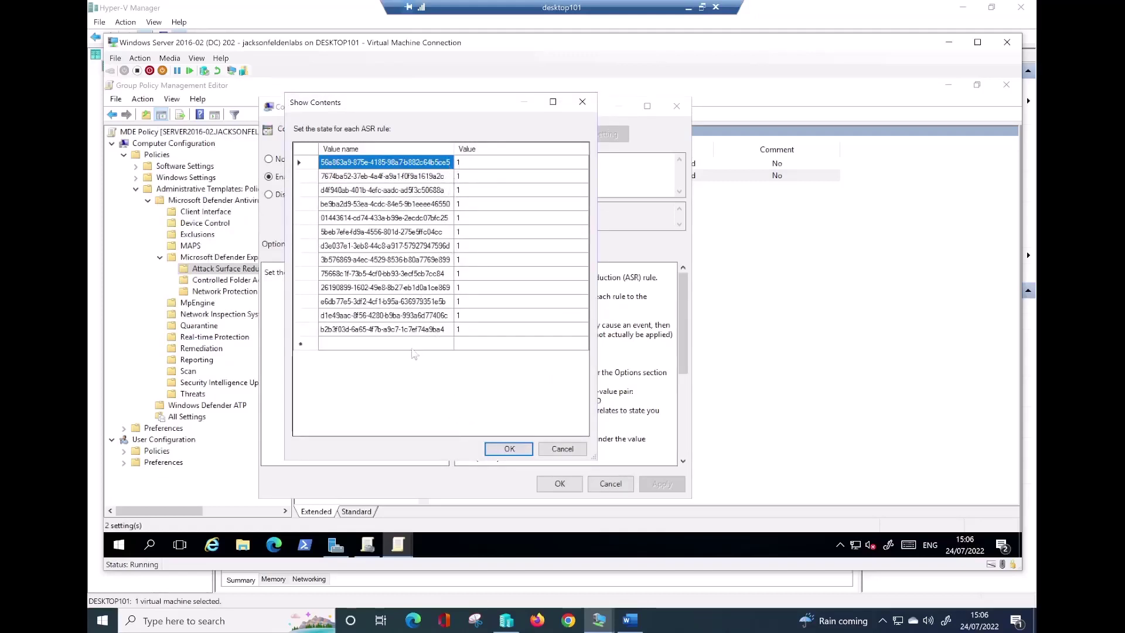
Add the ASR rule 92e97fa1-2edf-4476-bdd6-9dd0b4dddc7b to the list with the value 1.
click(412, 345)
click(412, 346)
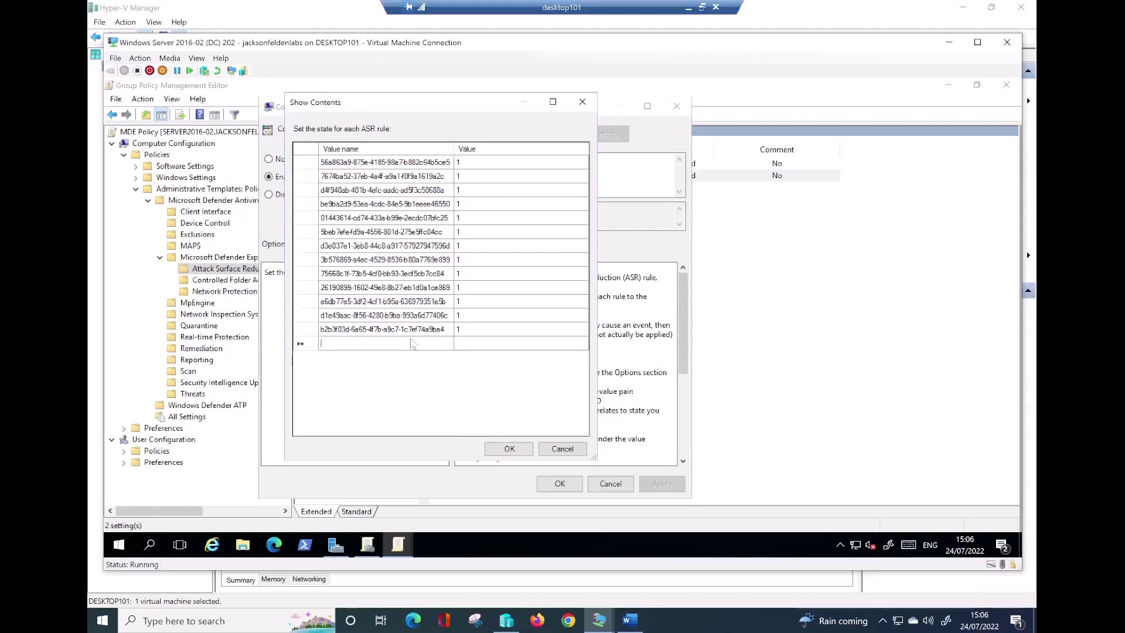
text(92e97fa1-2edf-4476-bdd6-9dd0b4dddc7b)
click(487, 344)
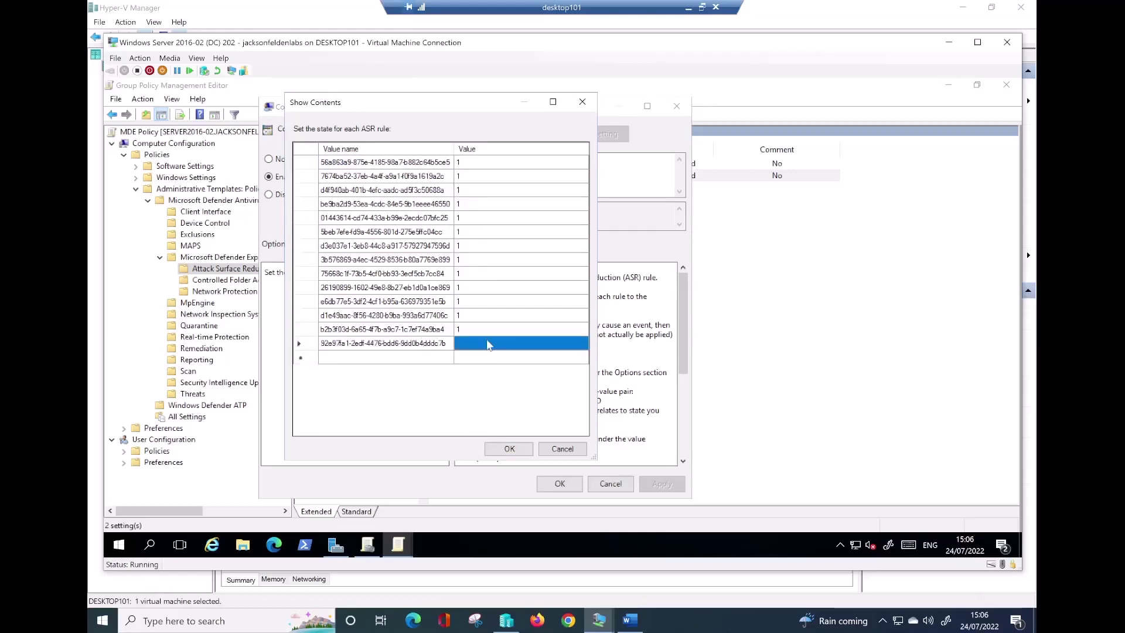
click(486, 344)
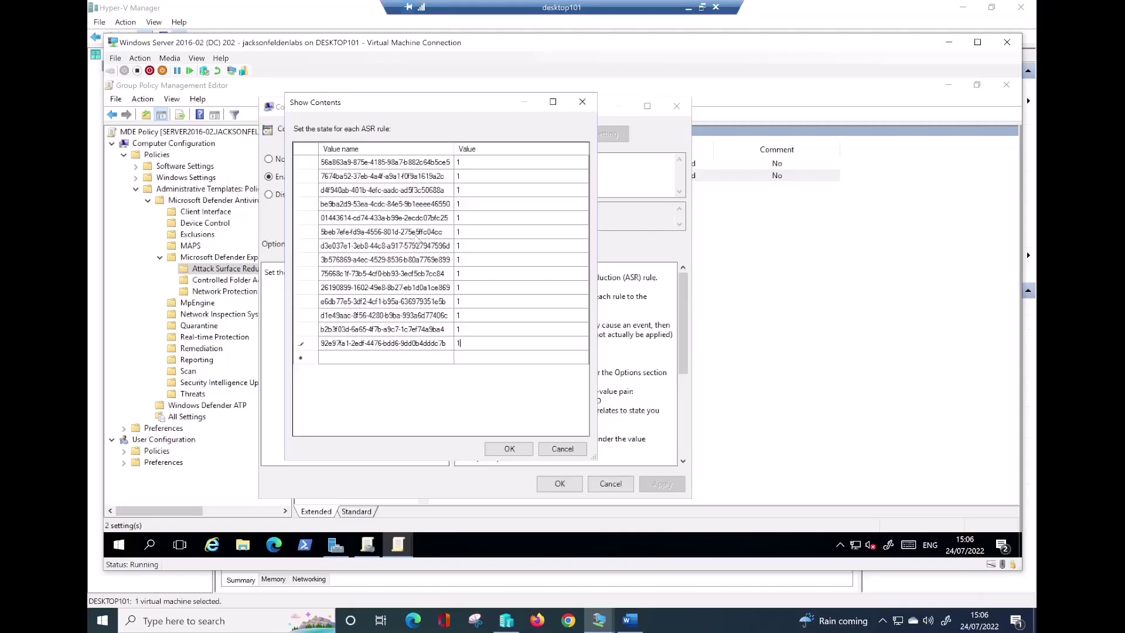
Open the value of the rule 5beb7efe-fd9a-4556-801d-275e5ffc04cc for editing.
click(453, 233)
click(464, 232)
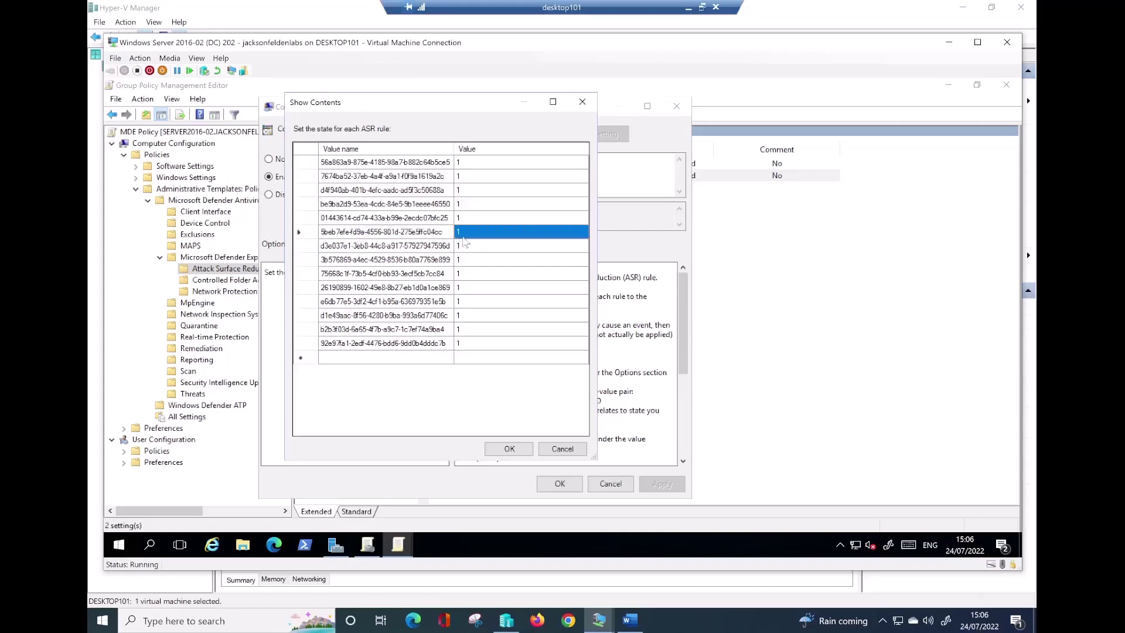
click(464, 235)
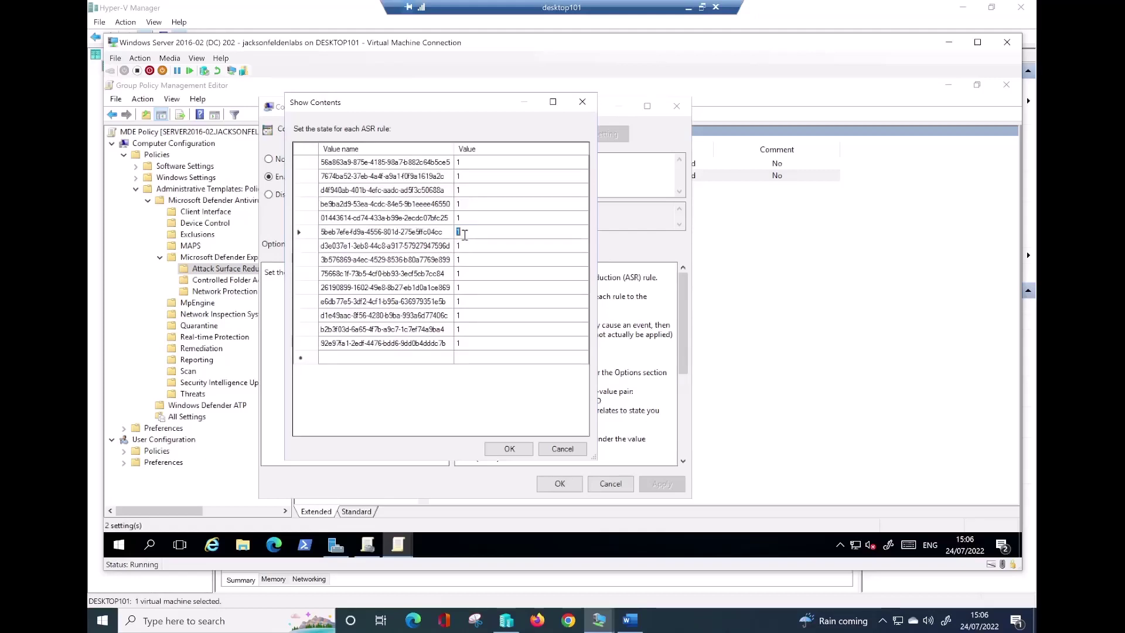
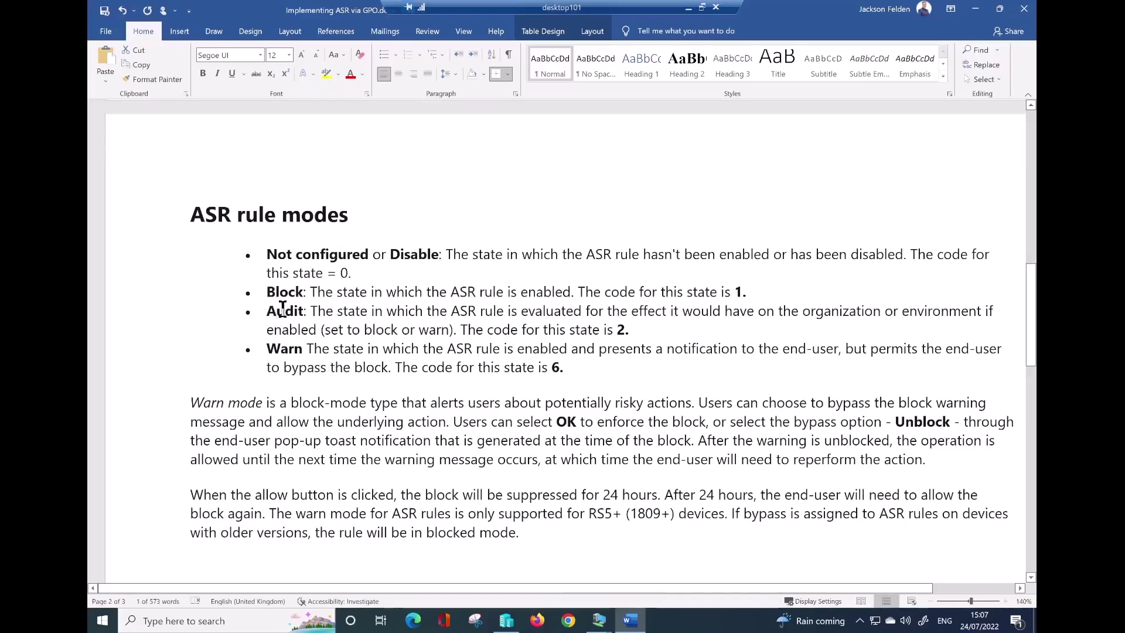
Switch to the Word document and examine the Block and Audit state codes in the "ASR rule modes" section.
drag(748, 294, 271, 296)
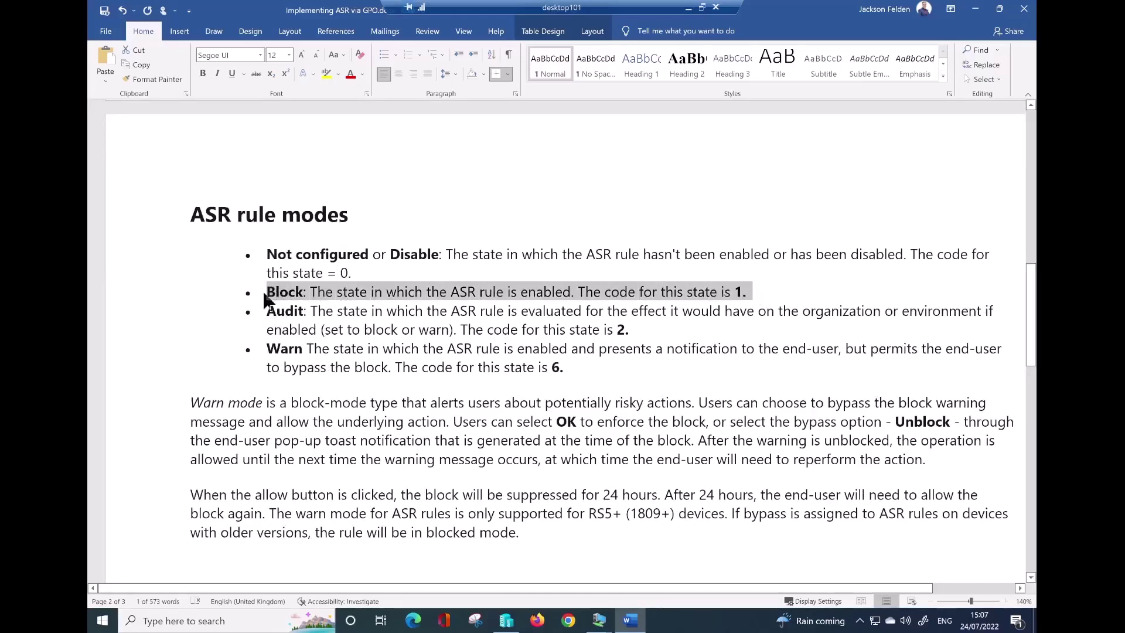
click(350, 305)
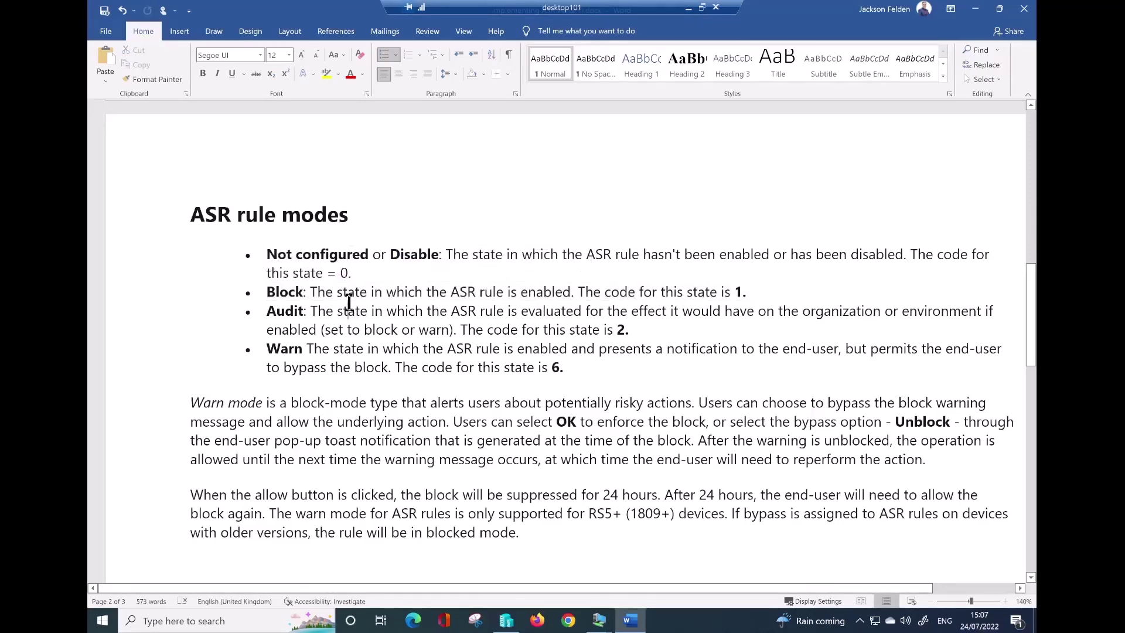
drag(749, 292, 732, 291)
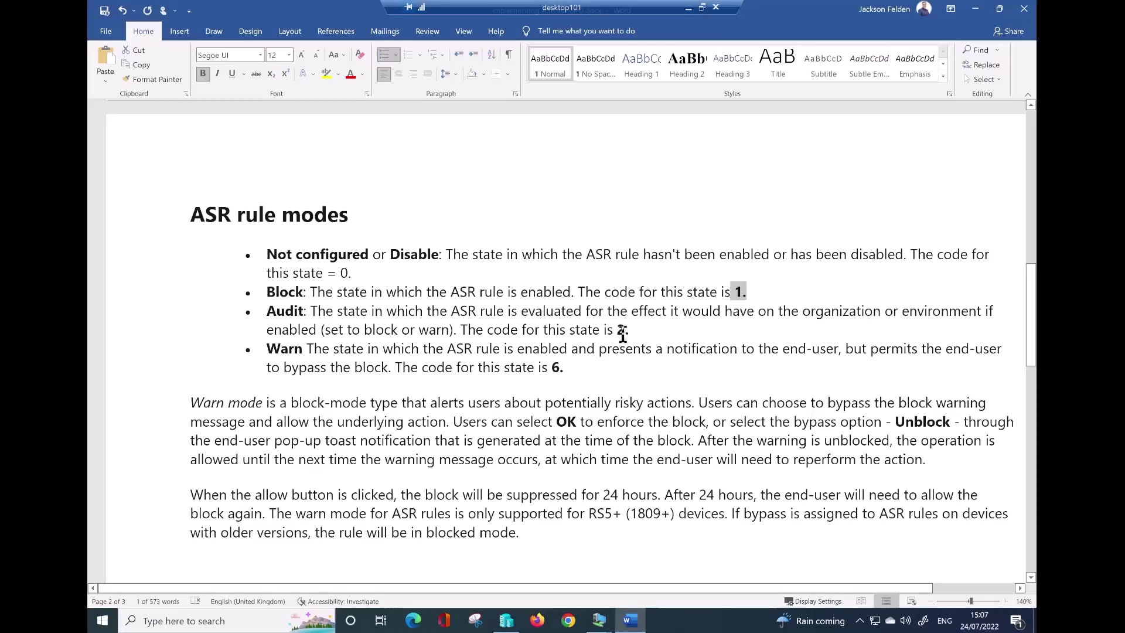
double_click(625, 332)
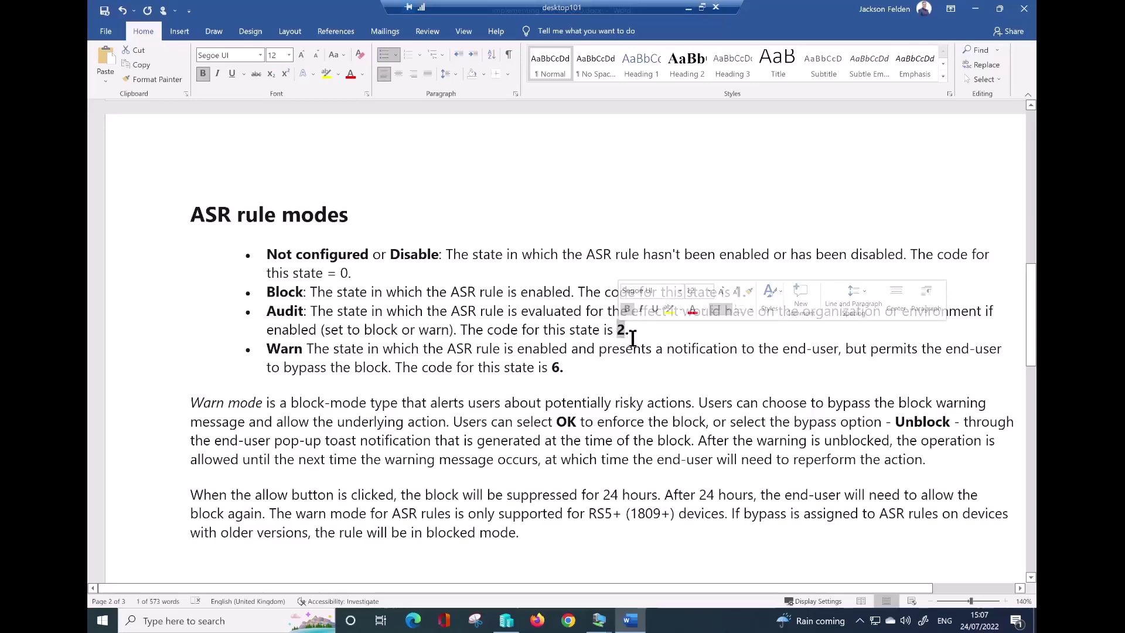
click(629, 332)
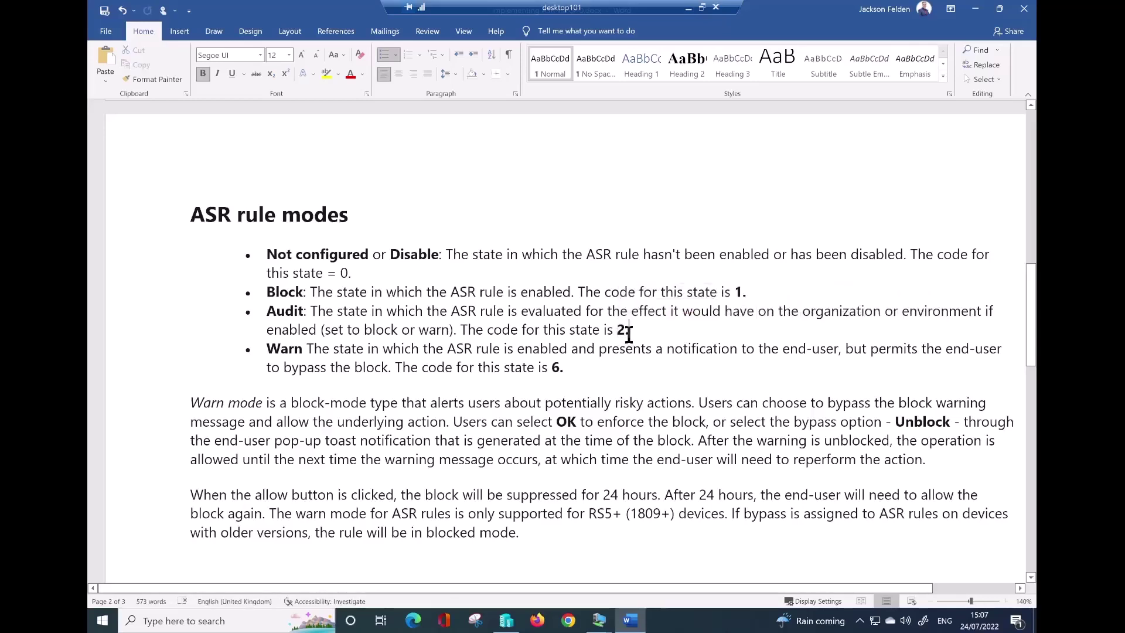
double_click(304, 311)
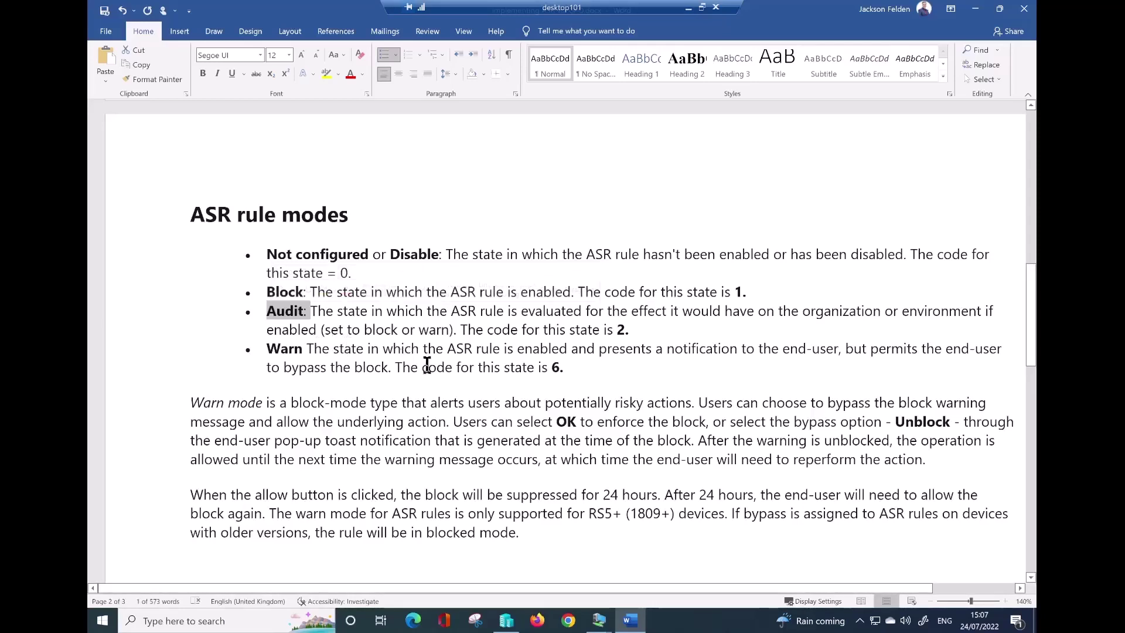
double_click(284, 292)
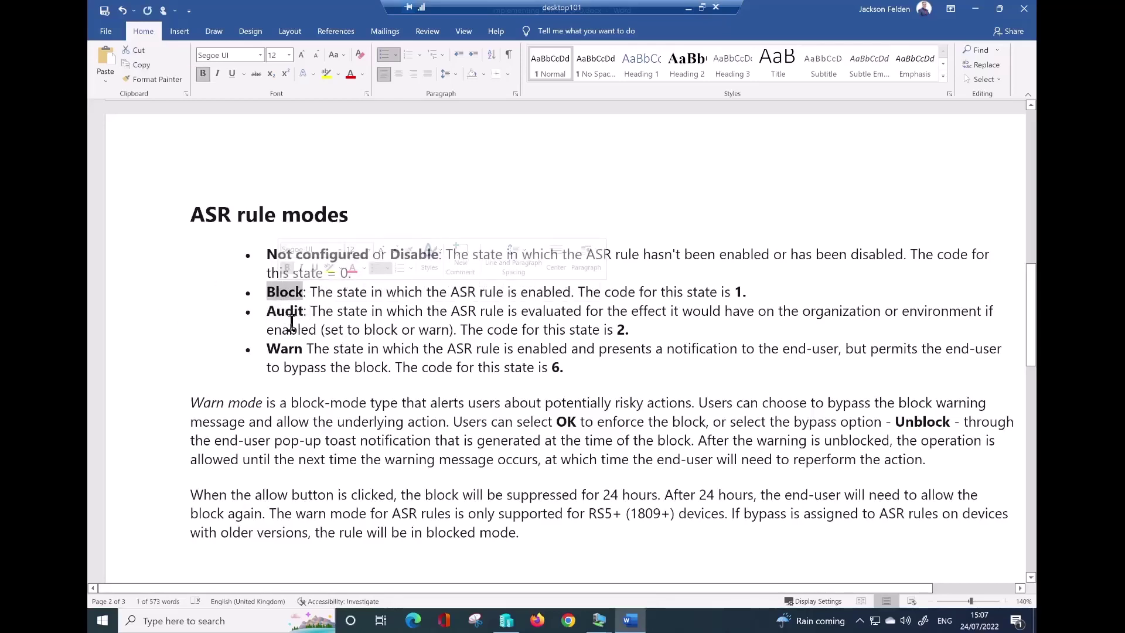
drag(267, 292, 310, 292)
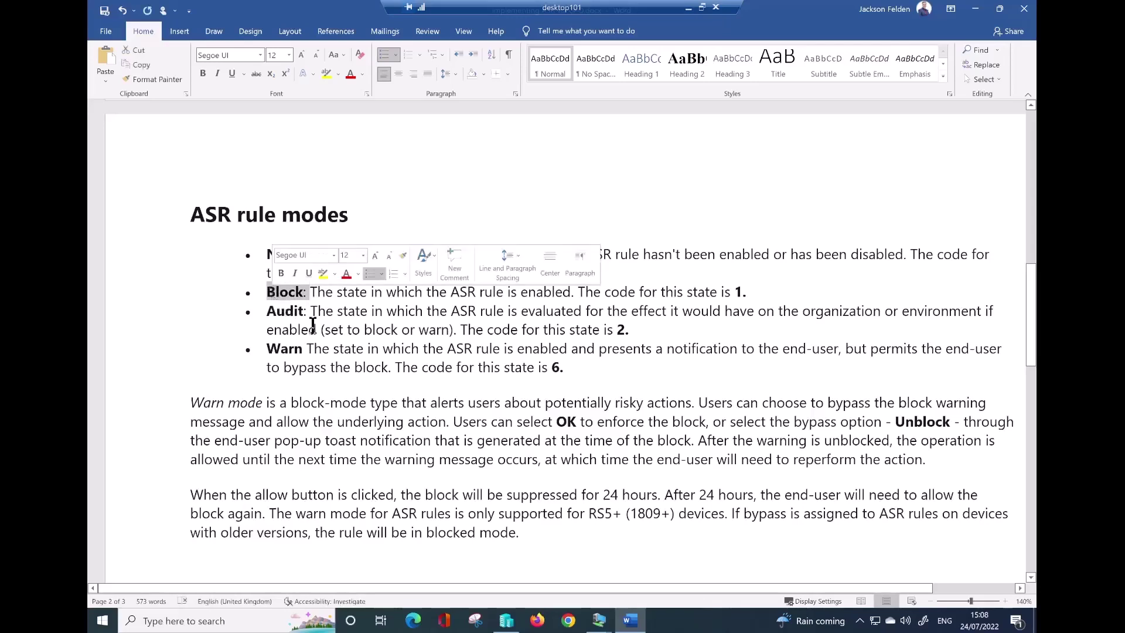
Examine the Warn mode's description, its state code and how long allowing an action suppresses the block in the "ASR rule modes" section.
drag(305, 355, 271, 350)
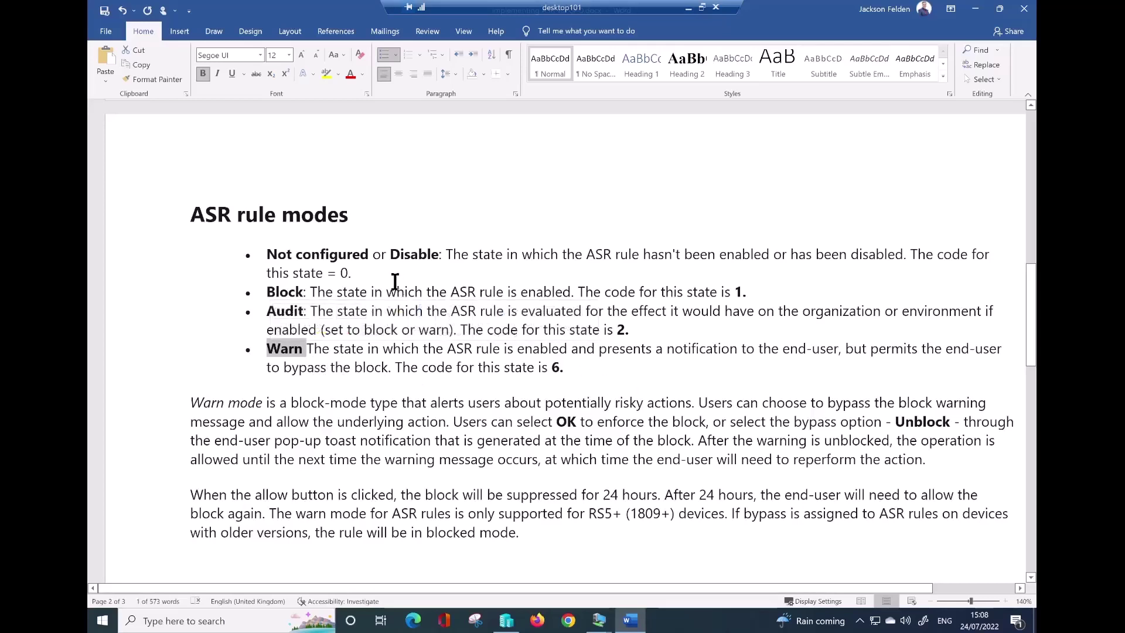
drag(394, 293, 418, 329)
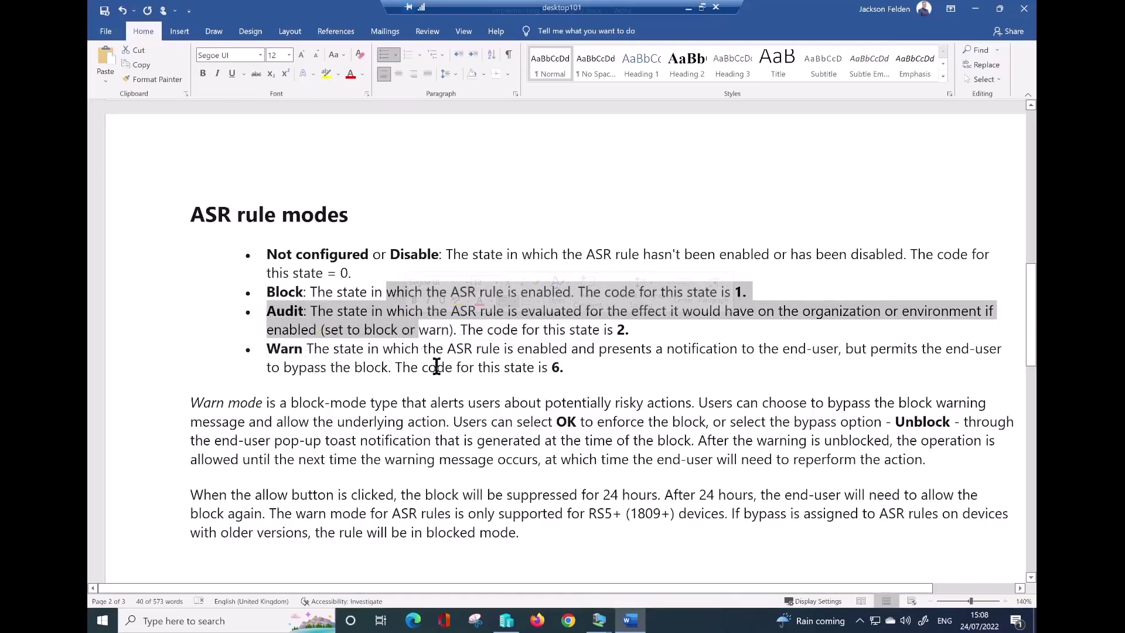
drag(304, 352, 268, 351)
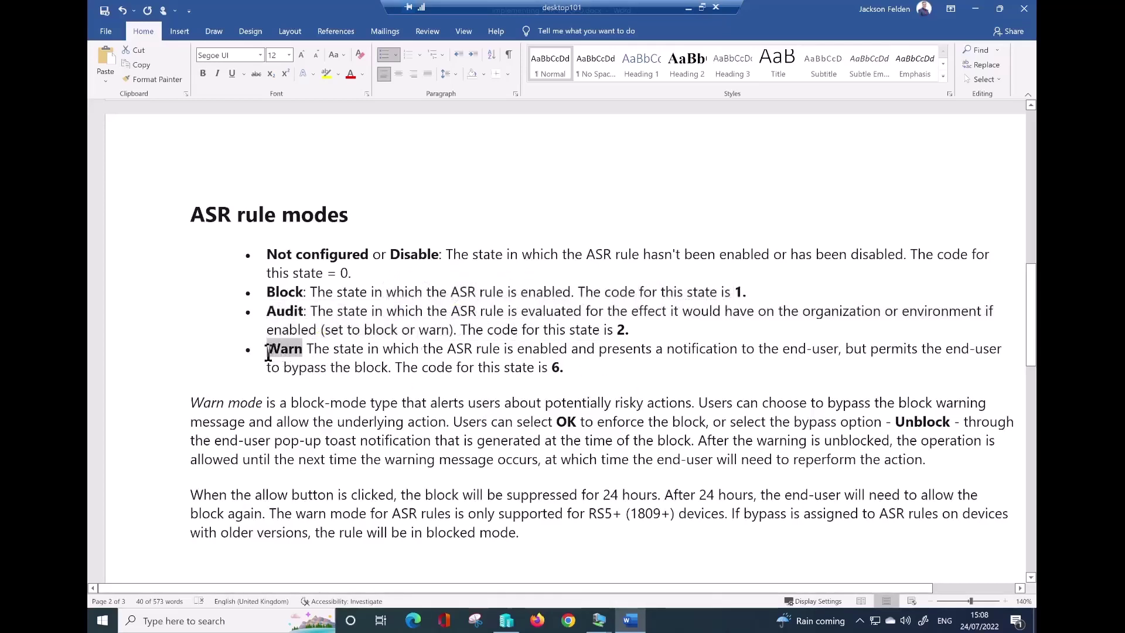
drag(540, 384, 553, 384)
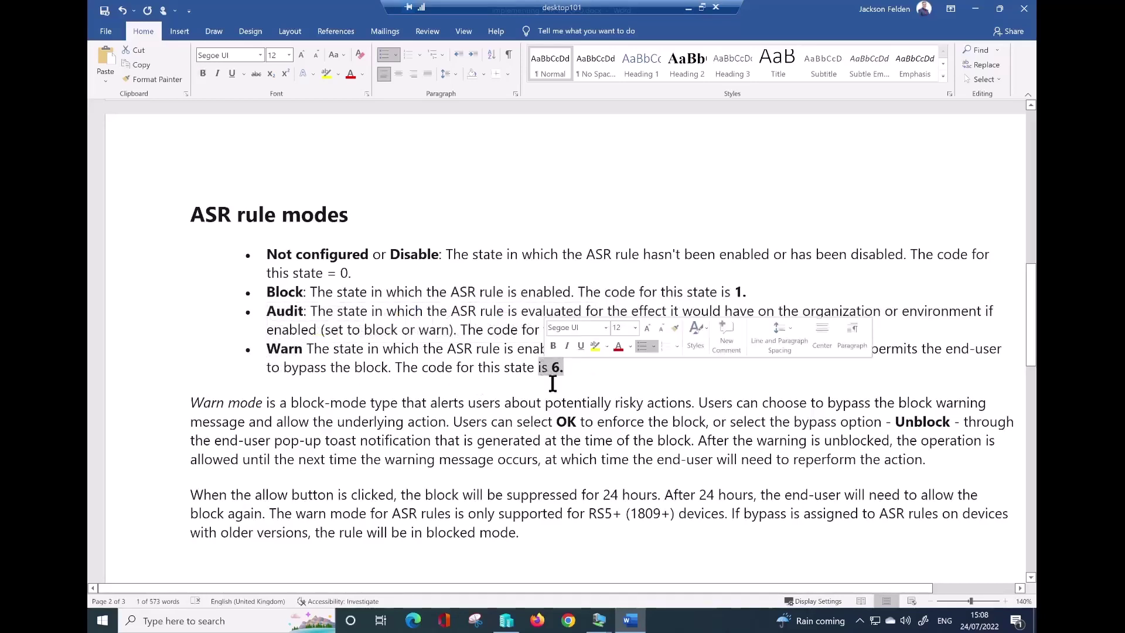
click(574, 403)
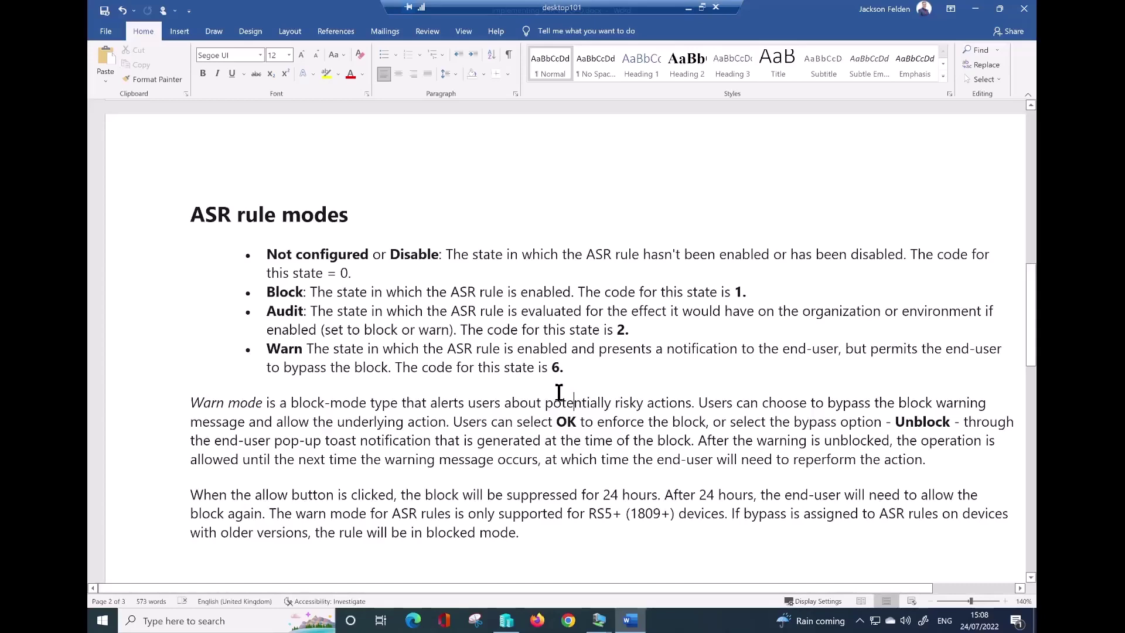
scroll(559, 410, down, 1)
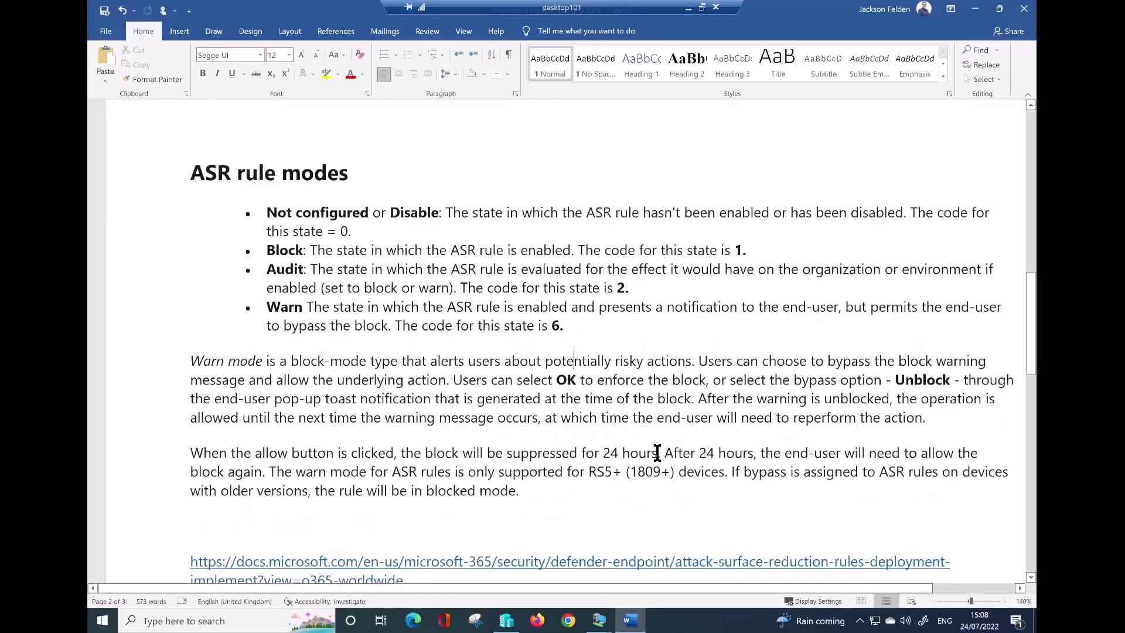
drag(657, 453, 195, 455)
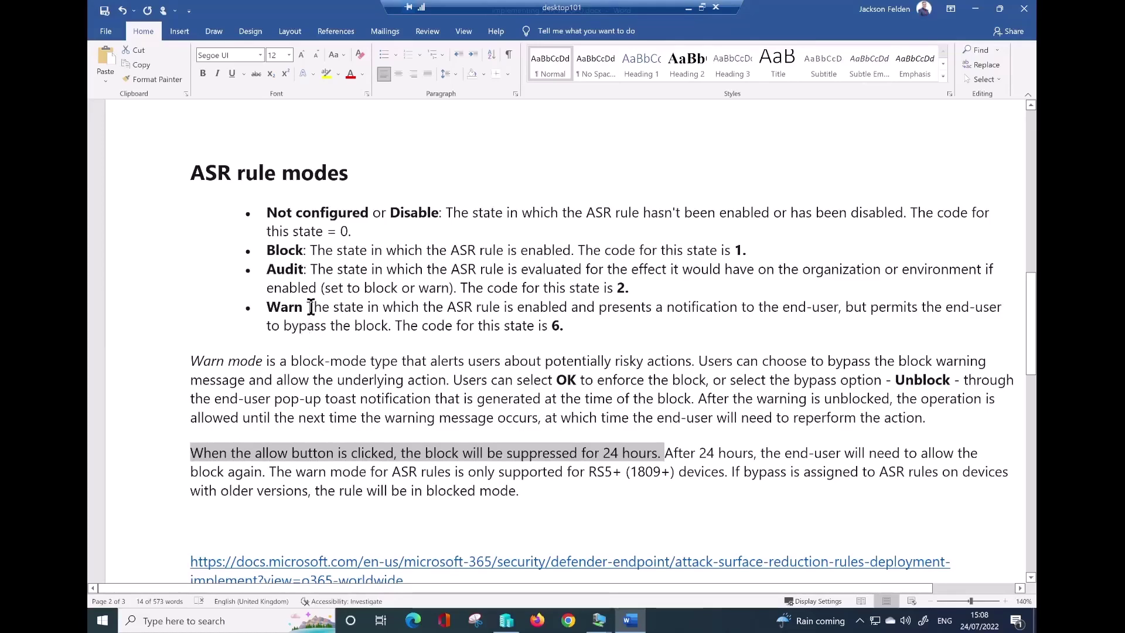
drag(307, 306, 260, 306)
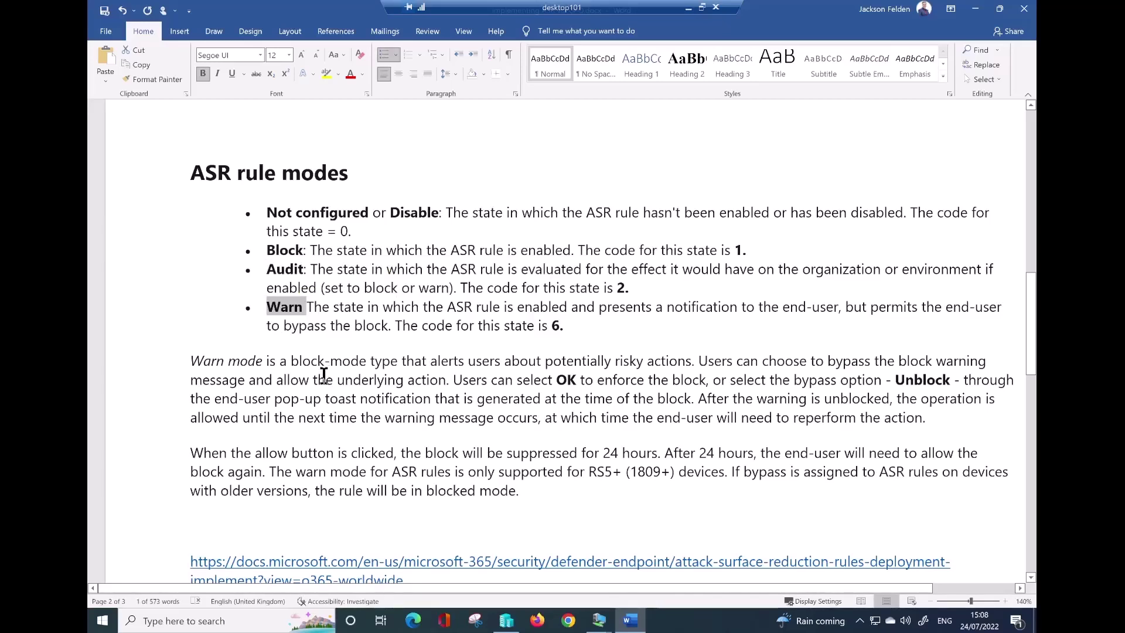
click(350, 326)
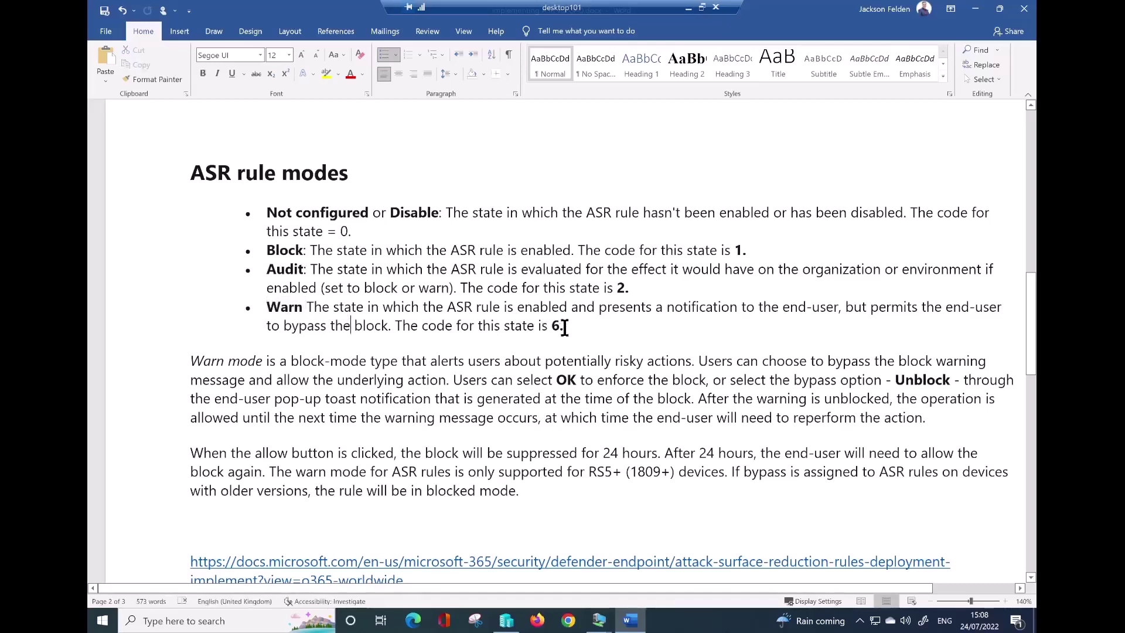
drag(565, 327, 538, 327)
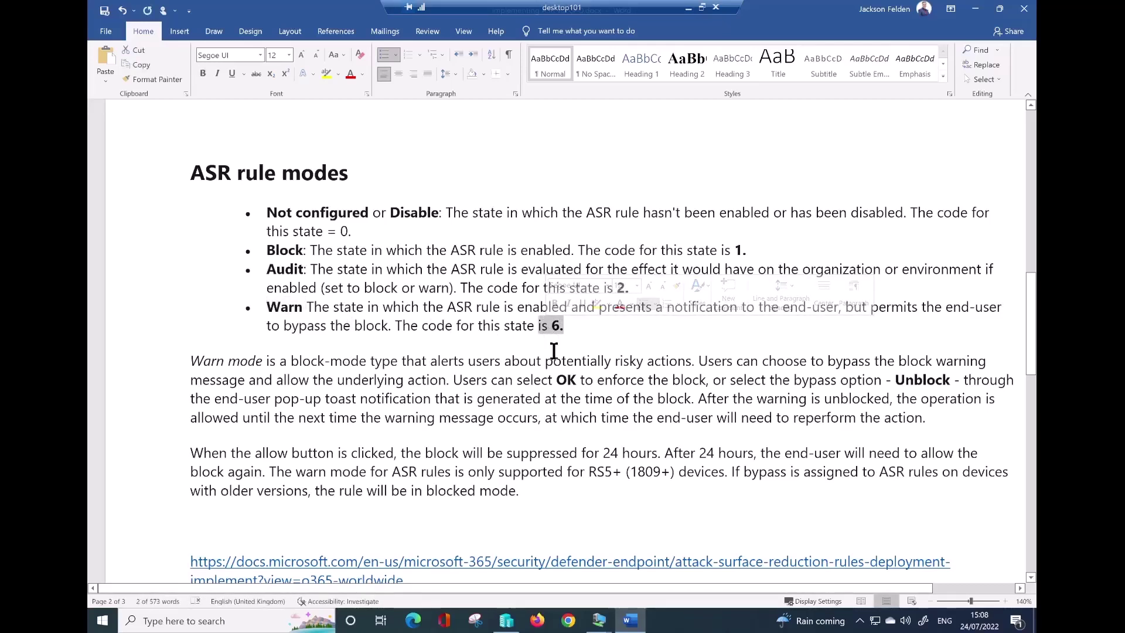
click(576, 328)
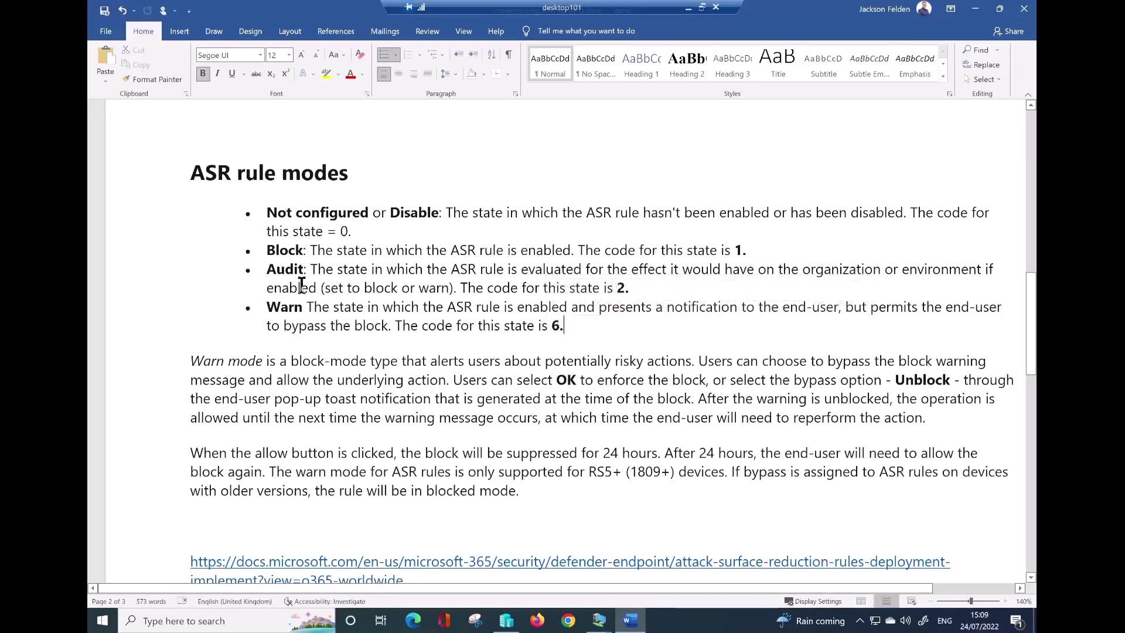
Compare the Block, Audit and Warn modes, check the Block state code, and return to the ASR rule list in Group Policy Management Editor.
double_click(289, 251)
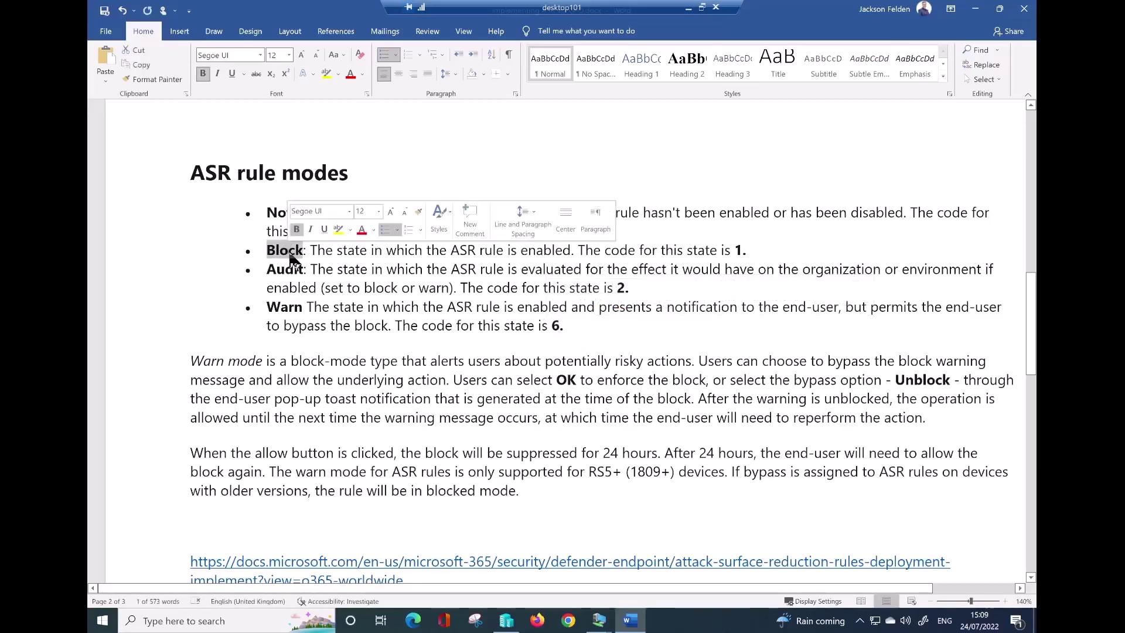
drag(306, 271, 268, 272)
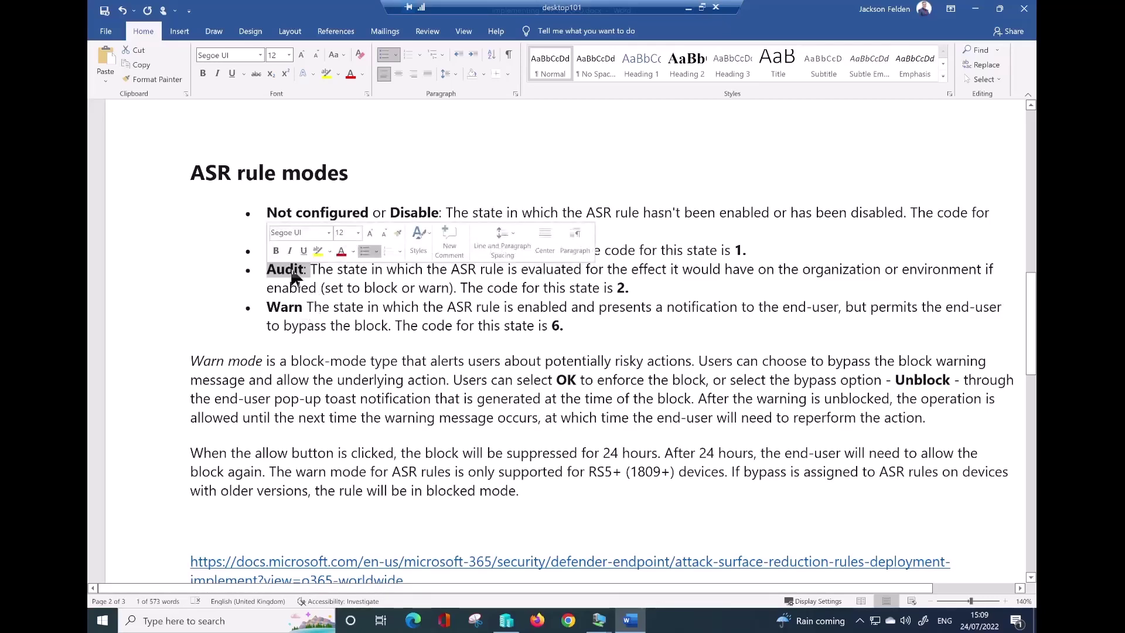
double_click(285, 308)
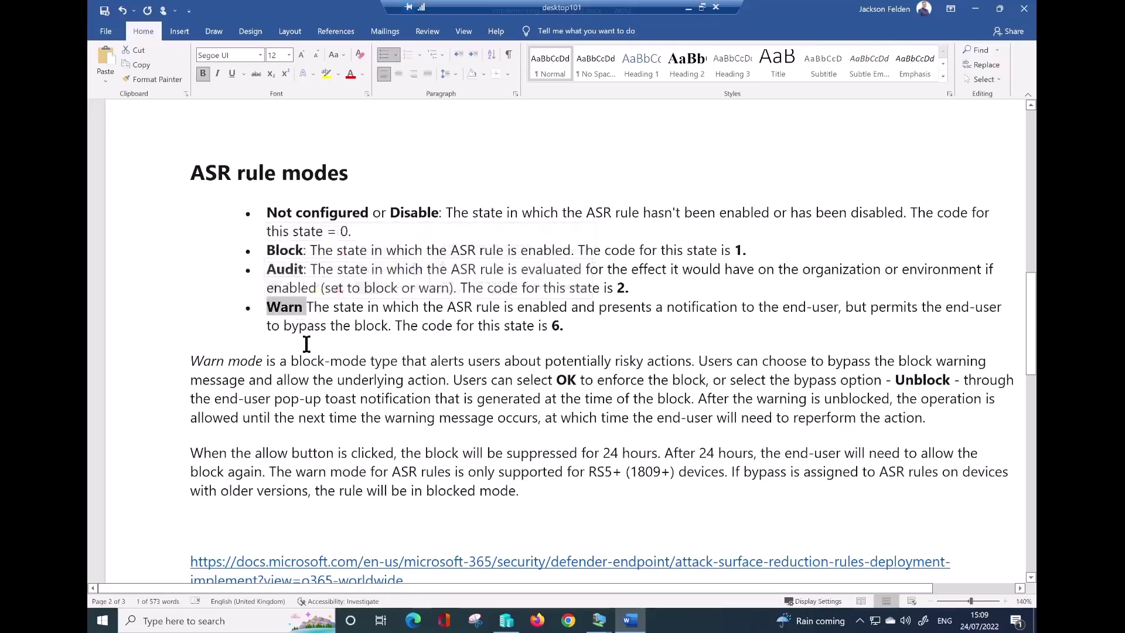
drag(761, 251, 716, 255)
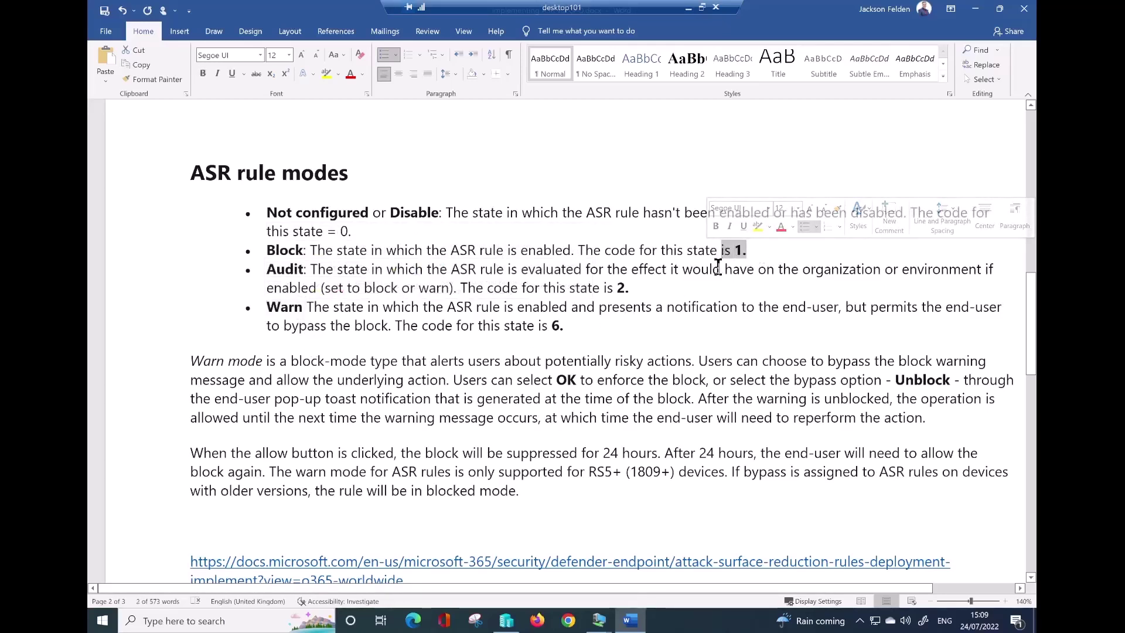
click(724, 269)
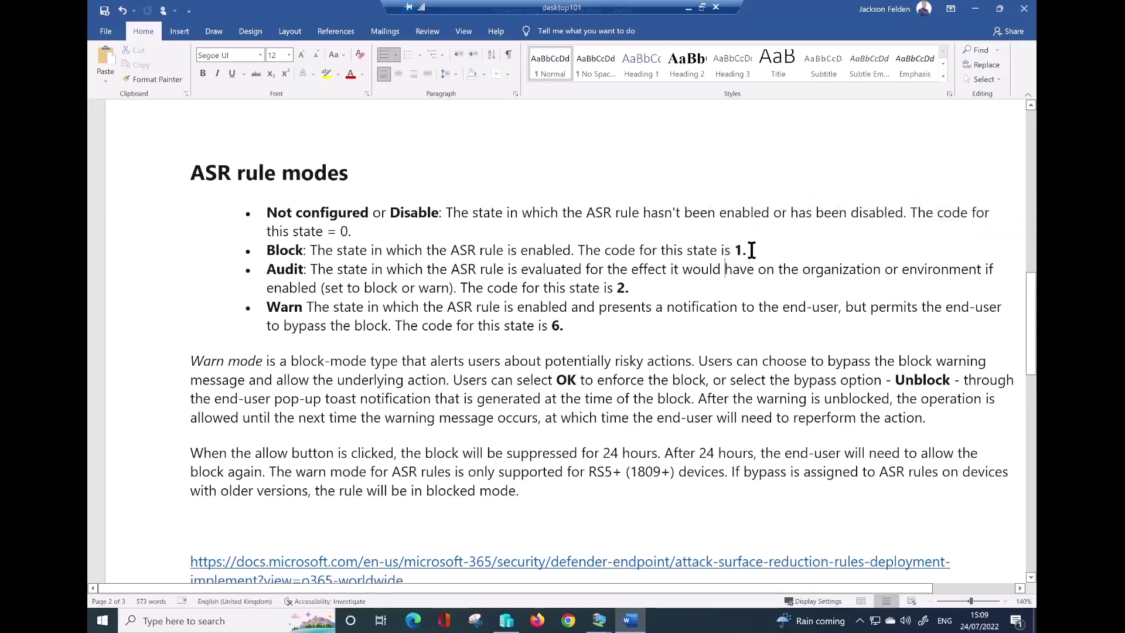
drag(752, 251, 723, 250)
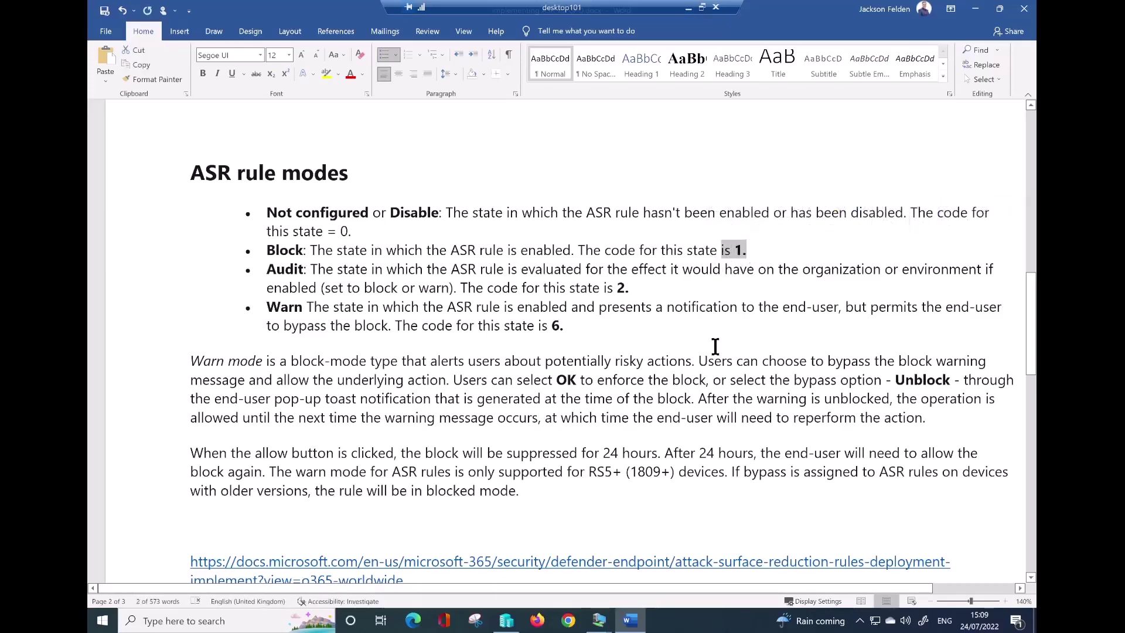
click(975, 9)
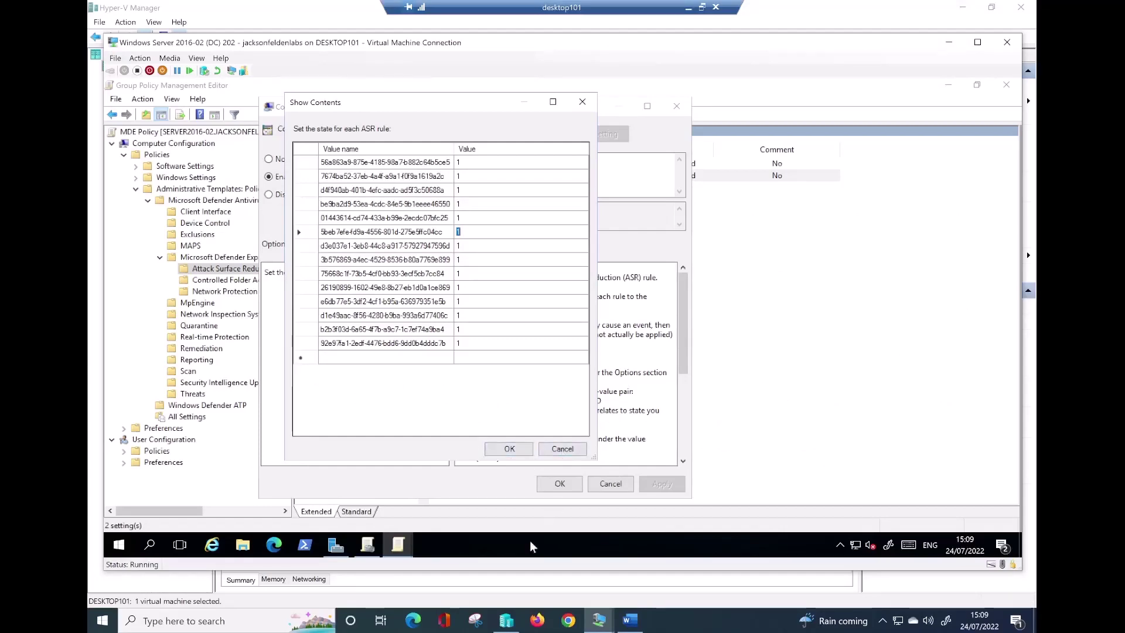
Copy the GUID c1db55ab-c21a-4637-bb3f-a12568109d35 of "Use advanced protection against ransomware" from the Word document's rule table.
click(630, 620)
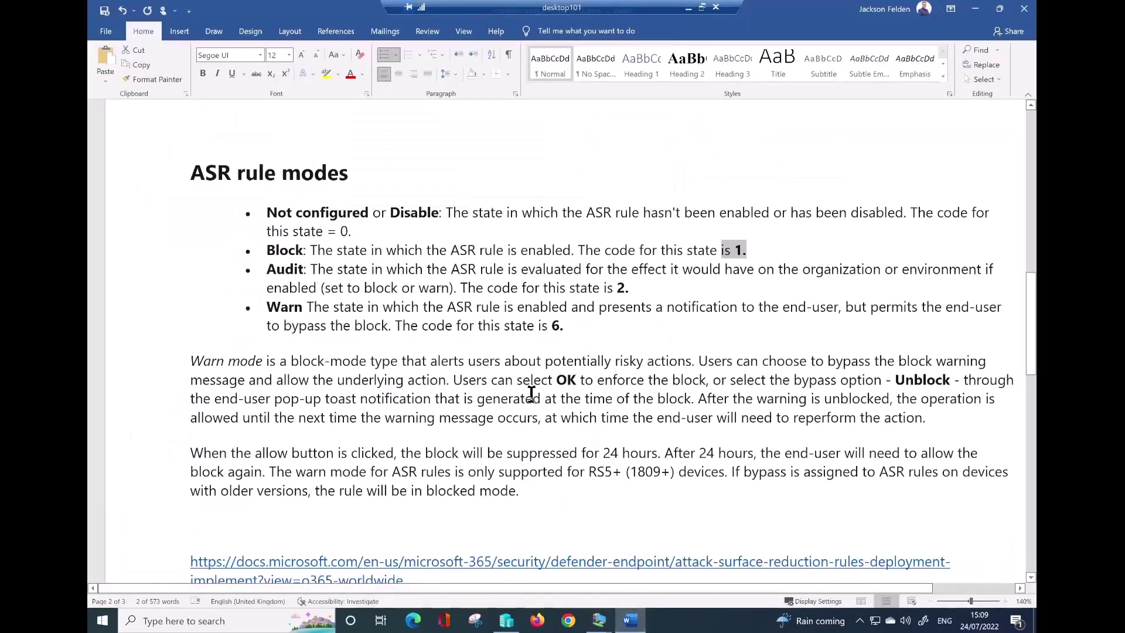
scroll(507, 347, up, 6)
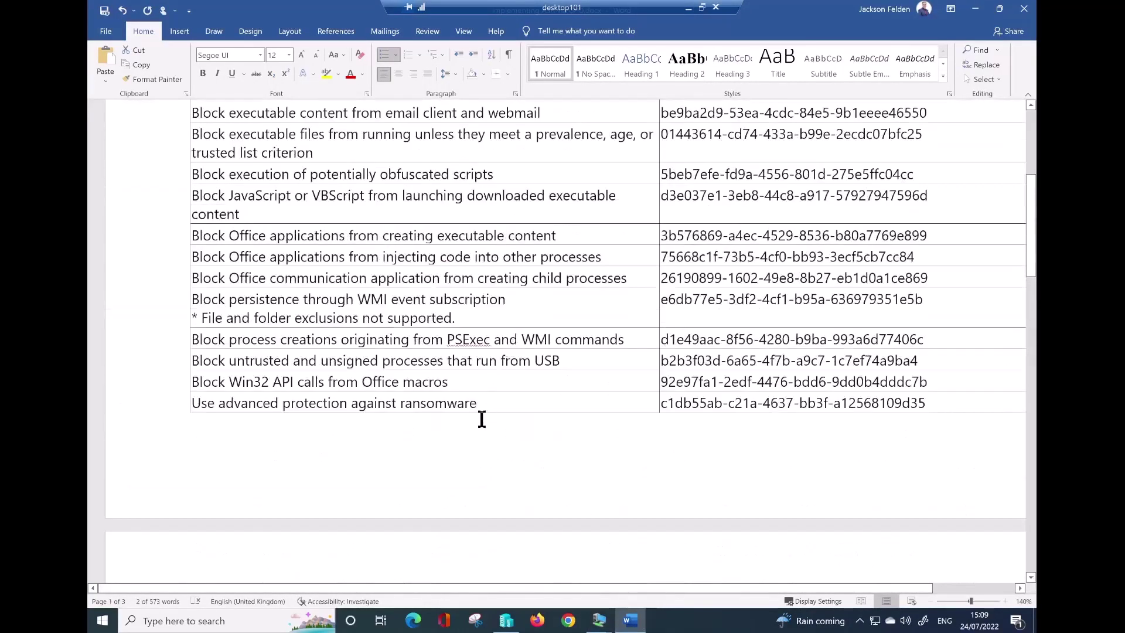
drag(477, 404, 283, 404)
click(361, 438)
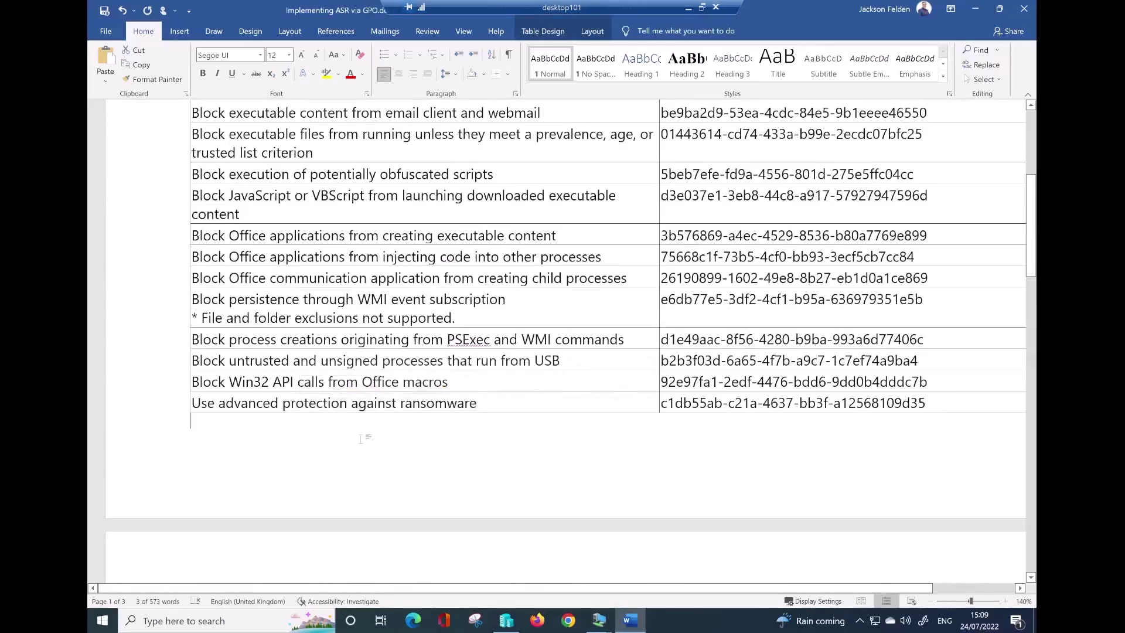
drag(936, 404, 691, 402)
key(ctrl+c)
right_click(690, 402)
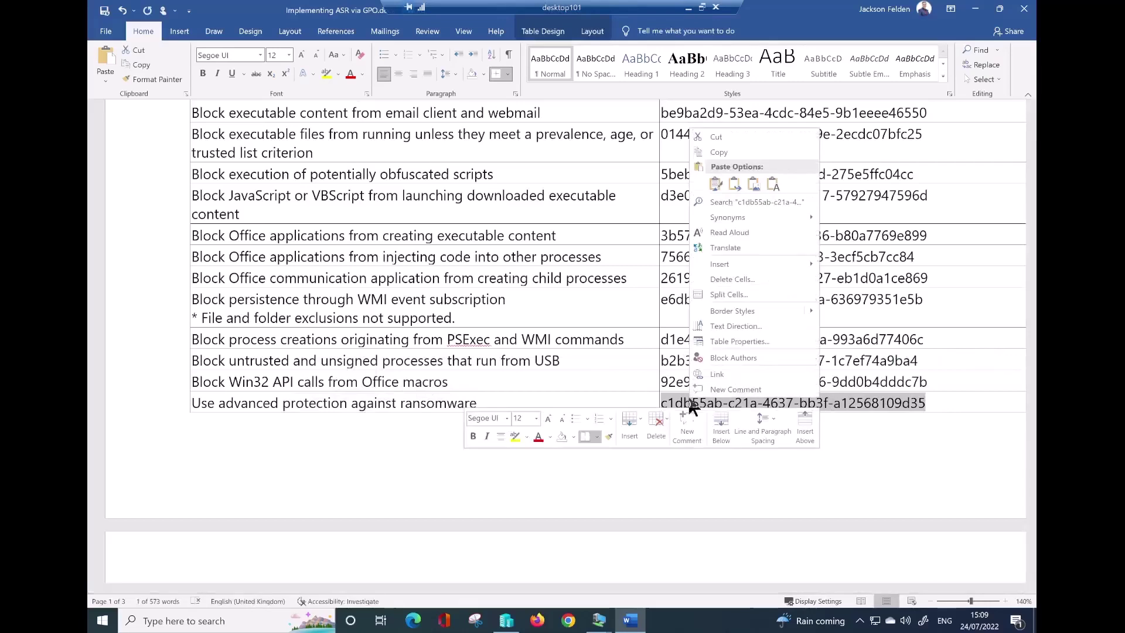
click(721, 153)
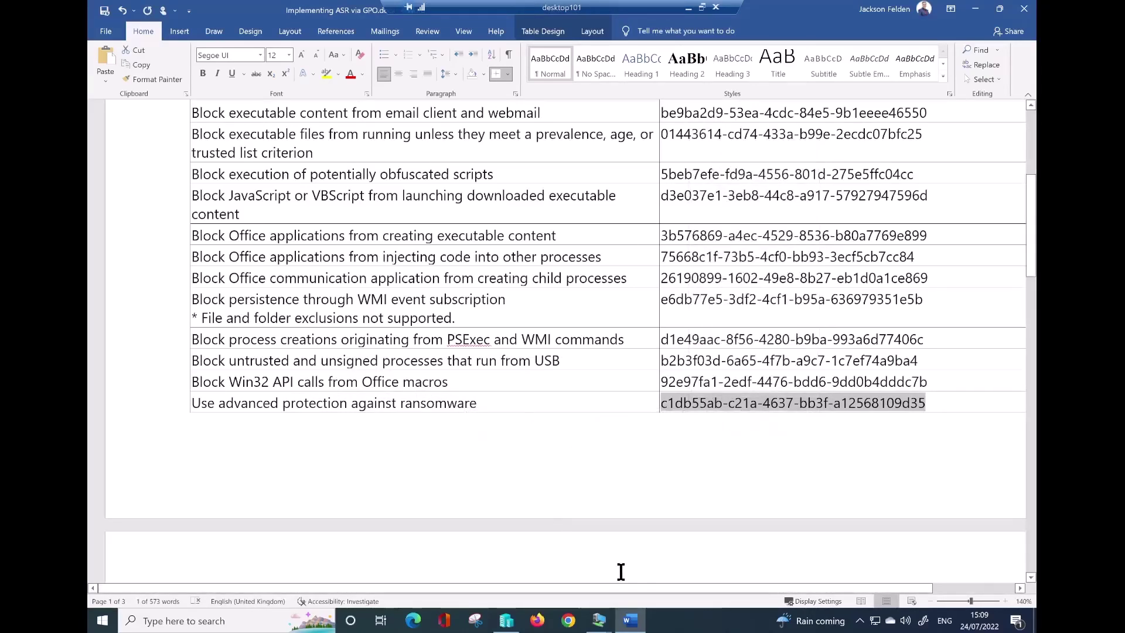
Add the ASR rule c1db55ab-c21a-4637-bb3f-a12568109d35 with the value 1 to the list in Group Policy Management Editor and accept the list.
click(599, 620)
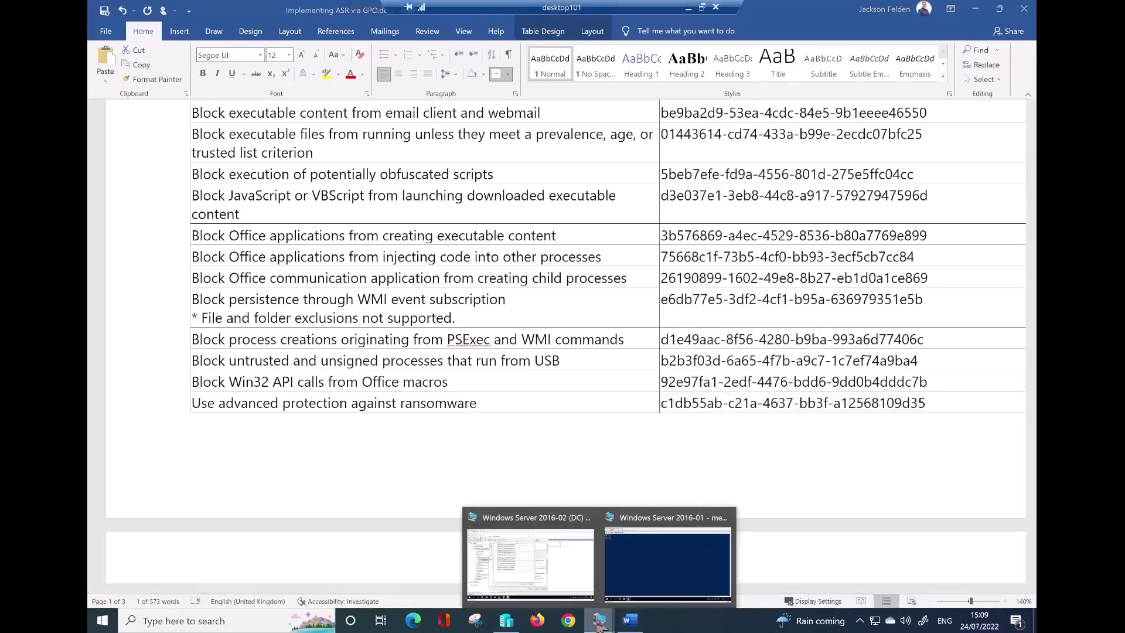
click(562, 570)
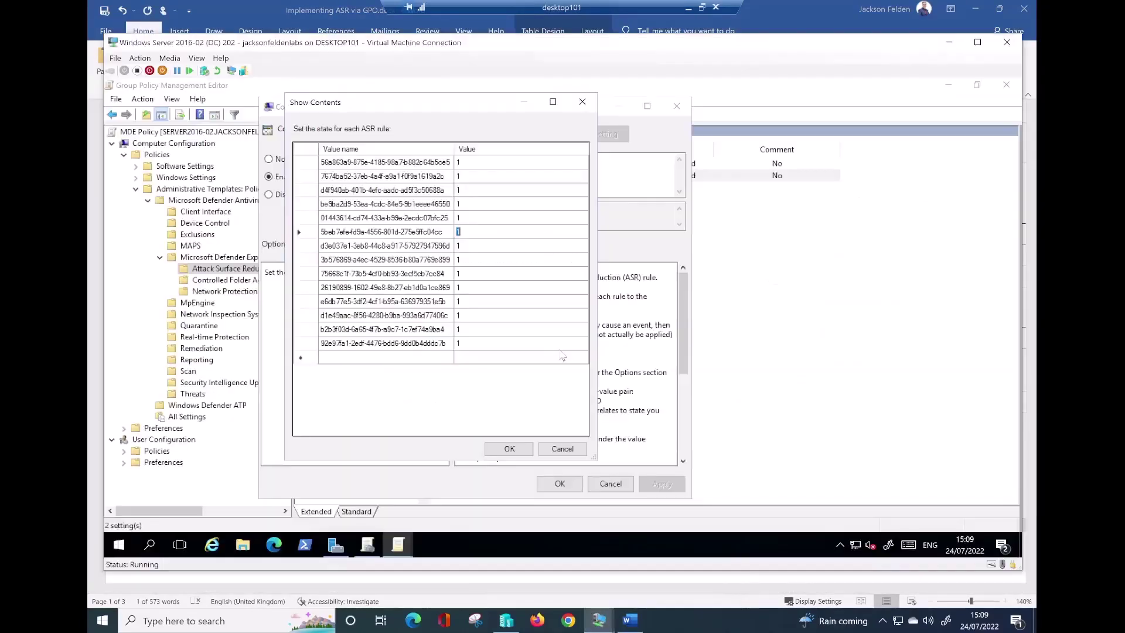
click(346, 358)
click(346, 360)
key(ctrl+v)
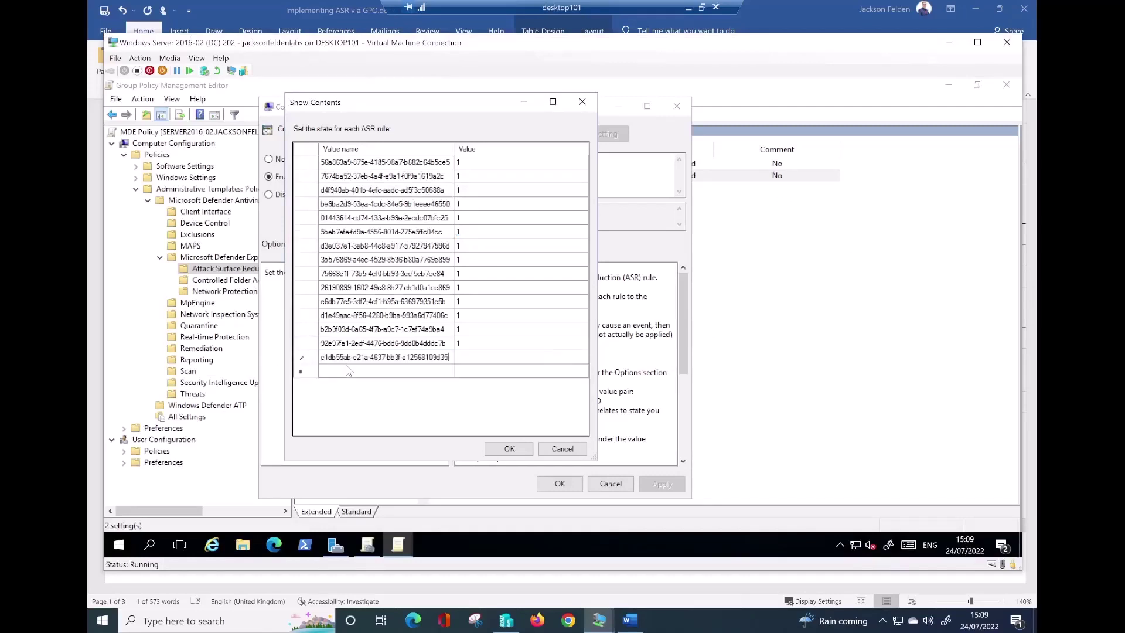
click(486, 359)
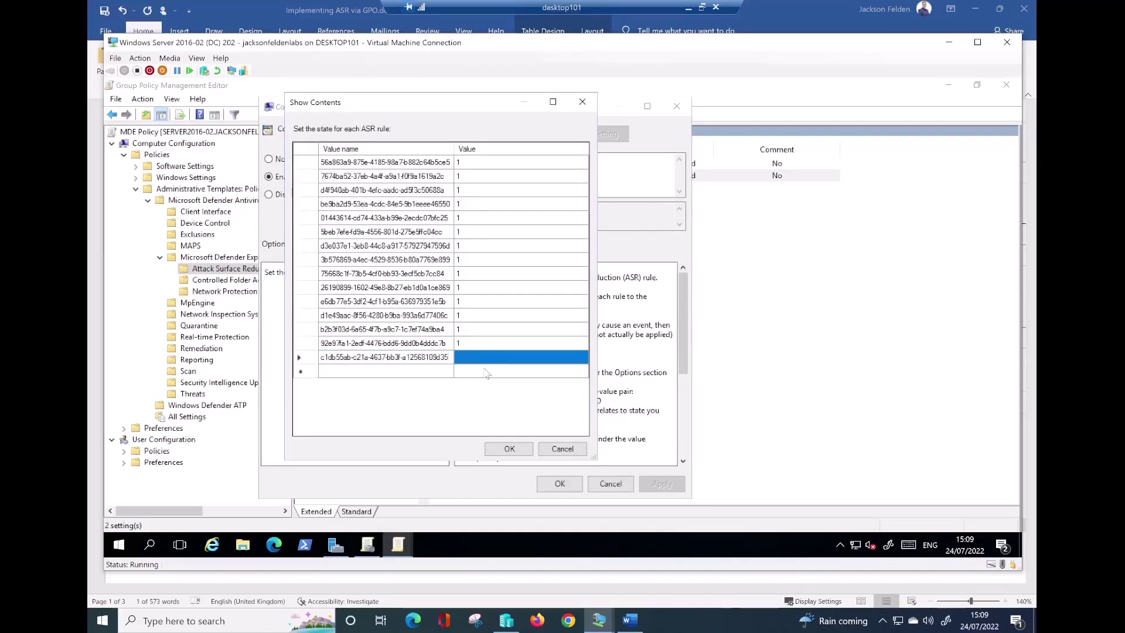
click(487, 374)
click(481, 357)
text(1)
click(505, 448)
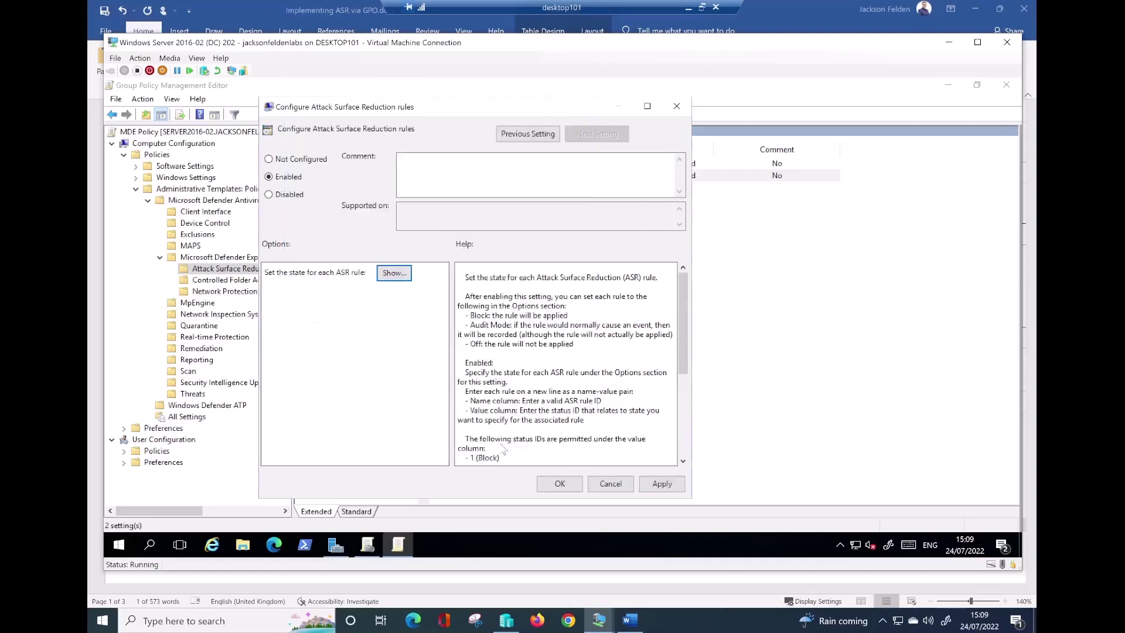
Reopen the list of ASR rule states, check the value of be9ba2d9-53ea-4cdc-84e5-9b1eeee46550, and leave the list without saving.
click(392, 274)
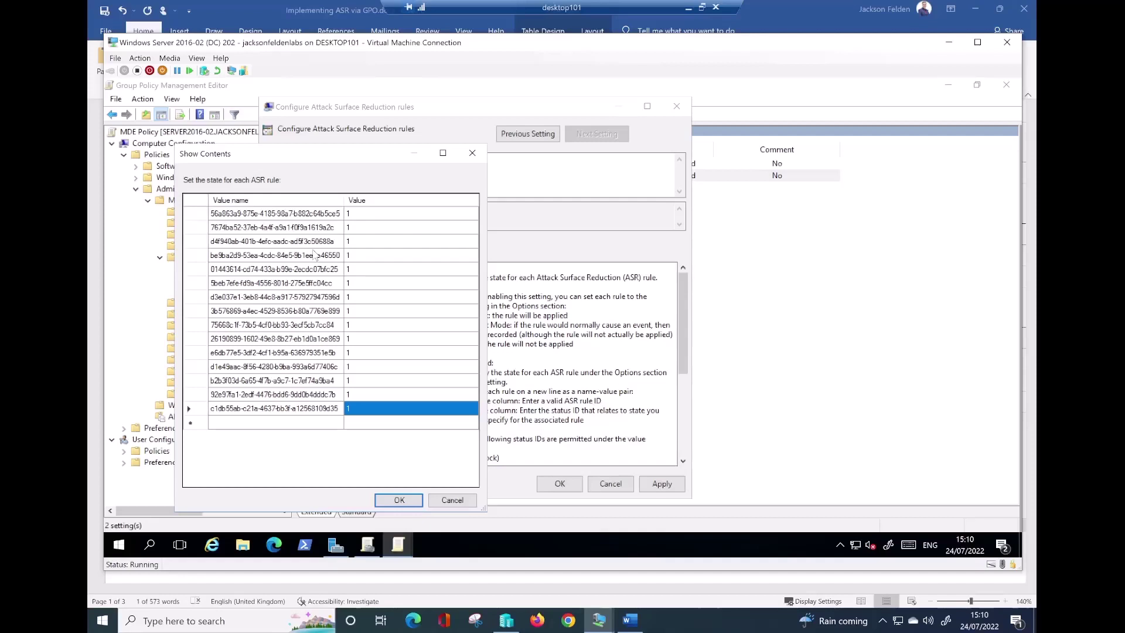
click(355, 258)
click(358, 257)
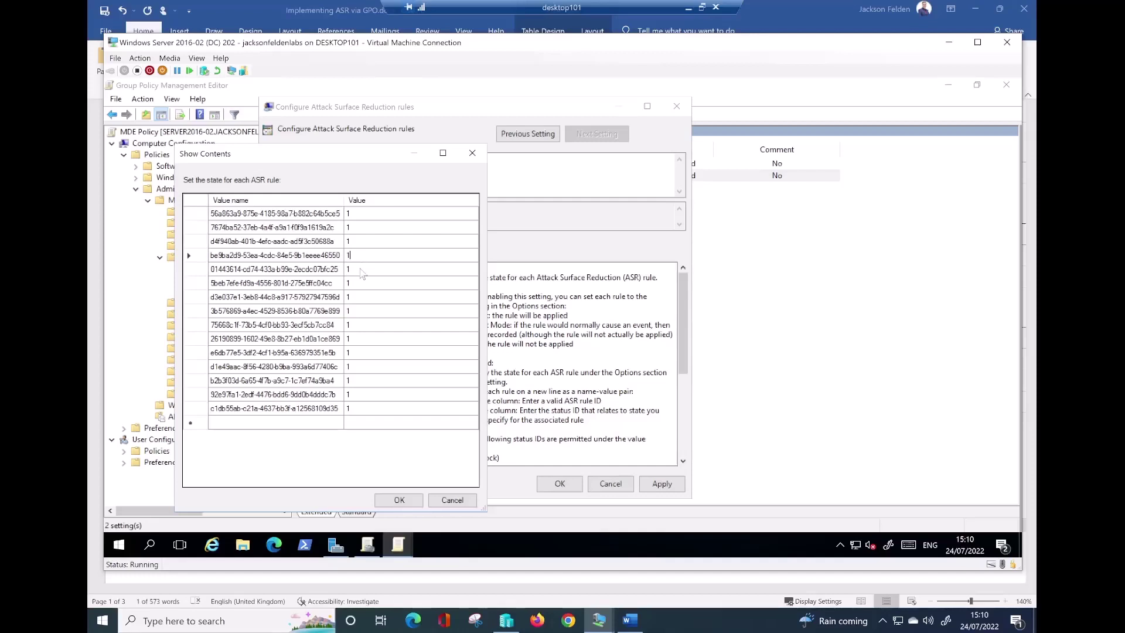
click(453, 500)
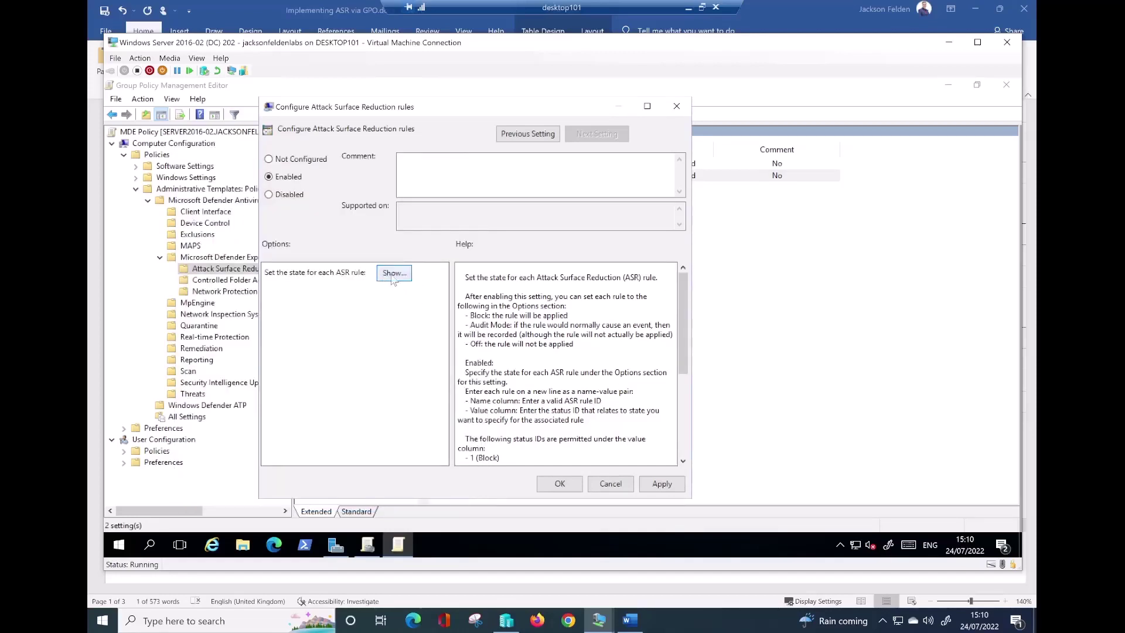
Apply the "Configure Attack Surface Reduction rules" setting and close it.
click(663, 485)
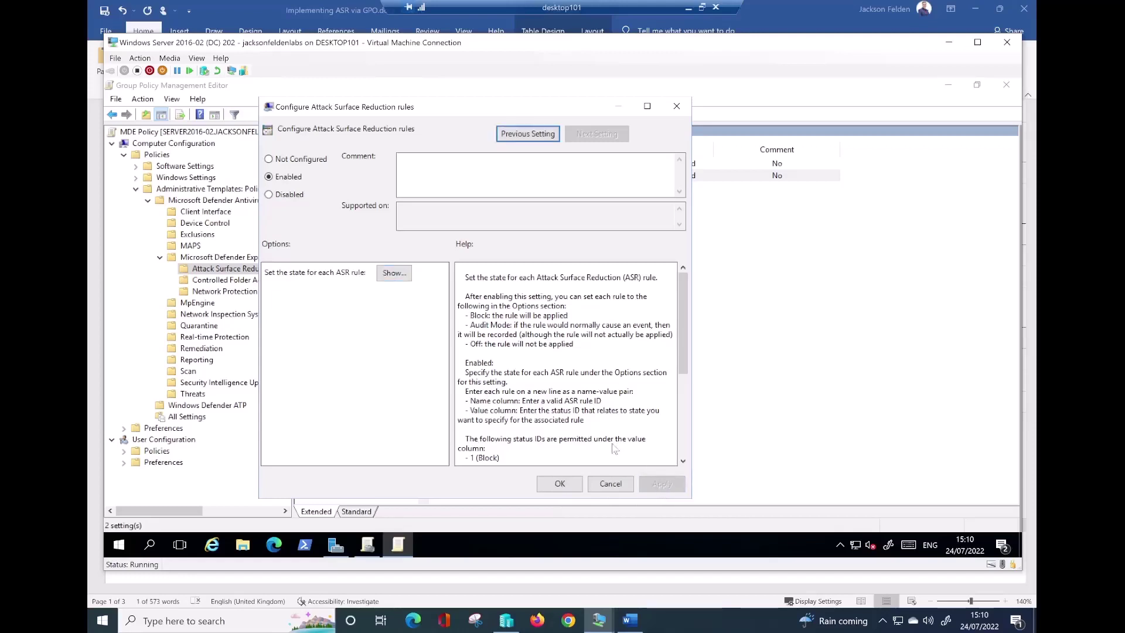
click(574, 488)
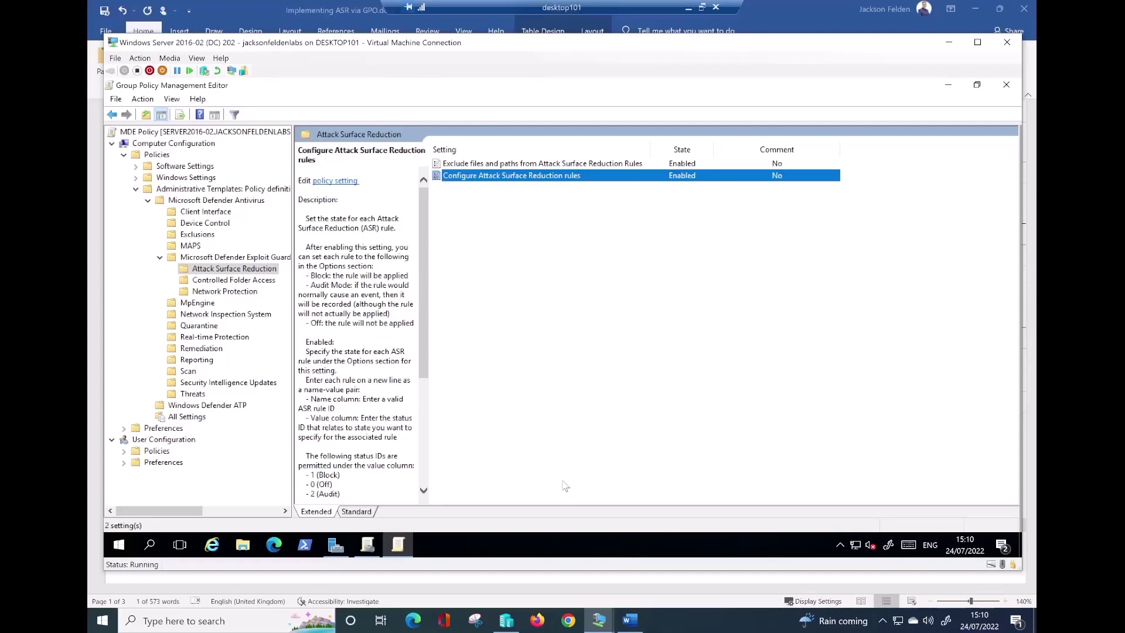
Open the exclusions list of "Exclude files and paths from Attack Surface Reduction Rules" and review the C:\Payroll\payroll.exe entry.
click(555, 166)
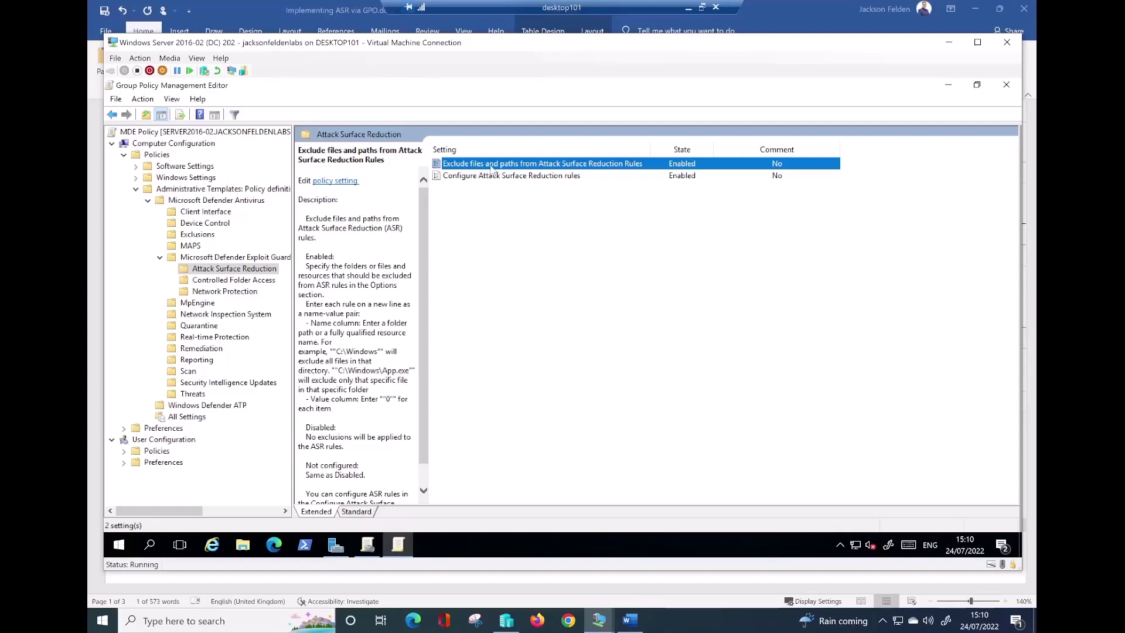
double_click(491, 165)
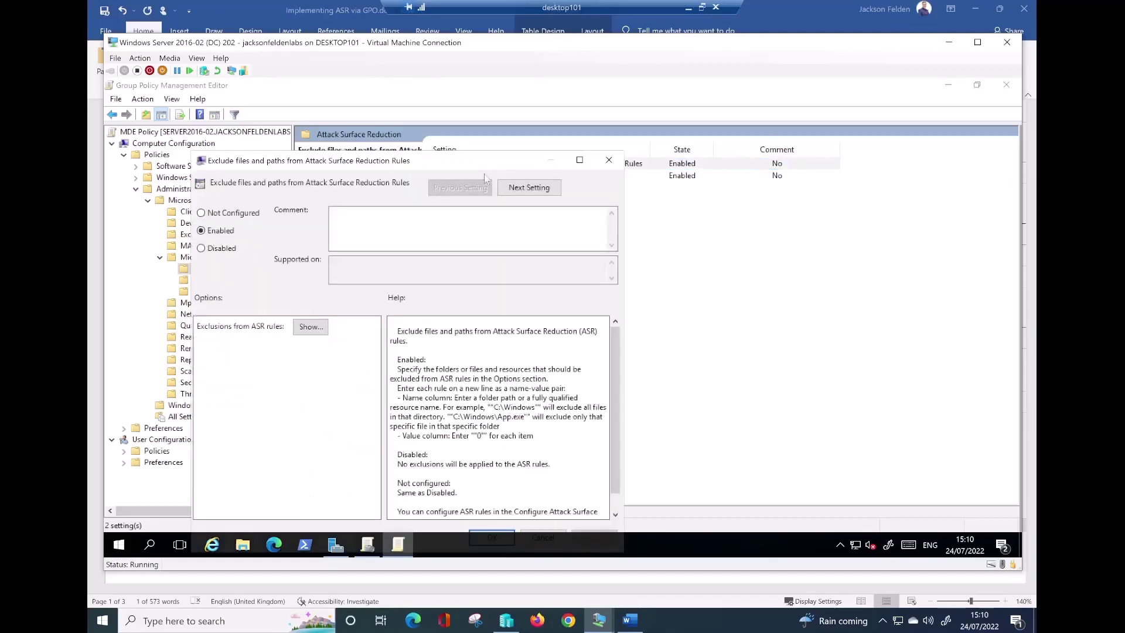
double_click(435, 164)
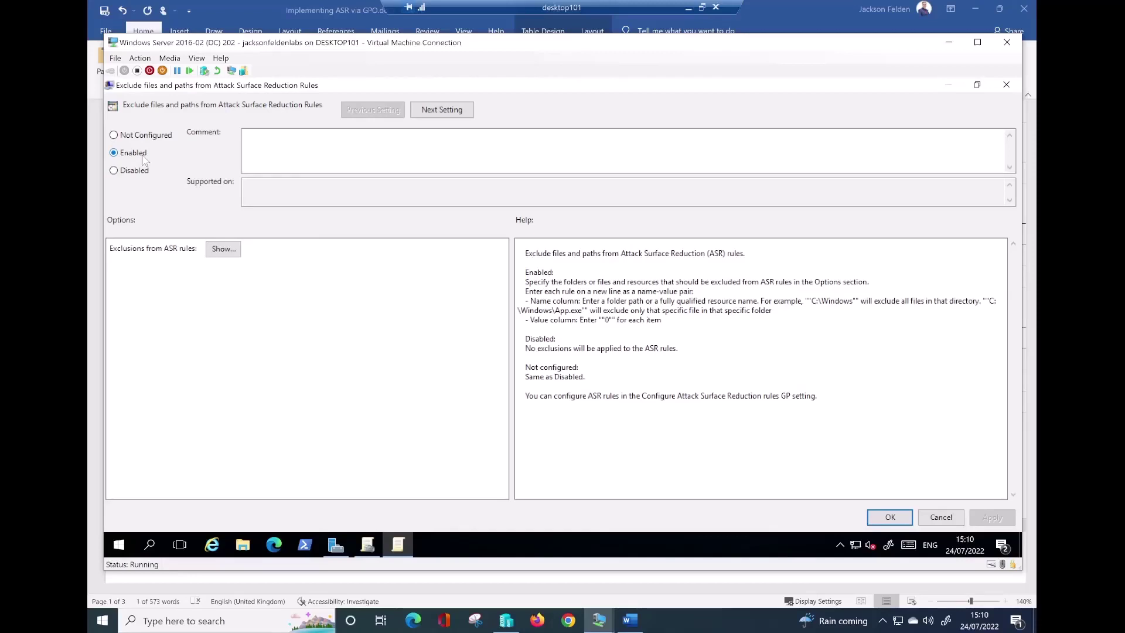
click(222, 249)
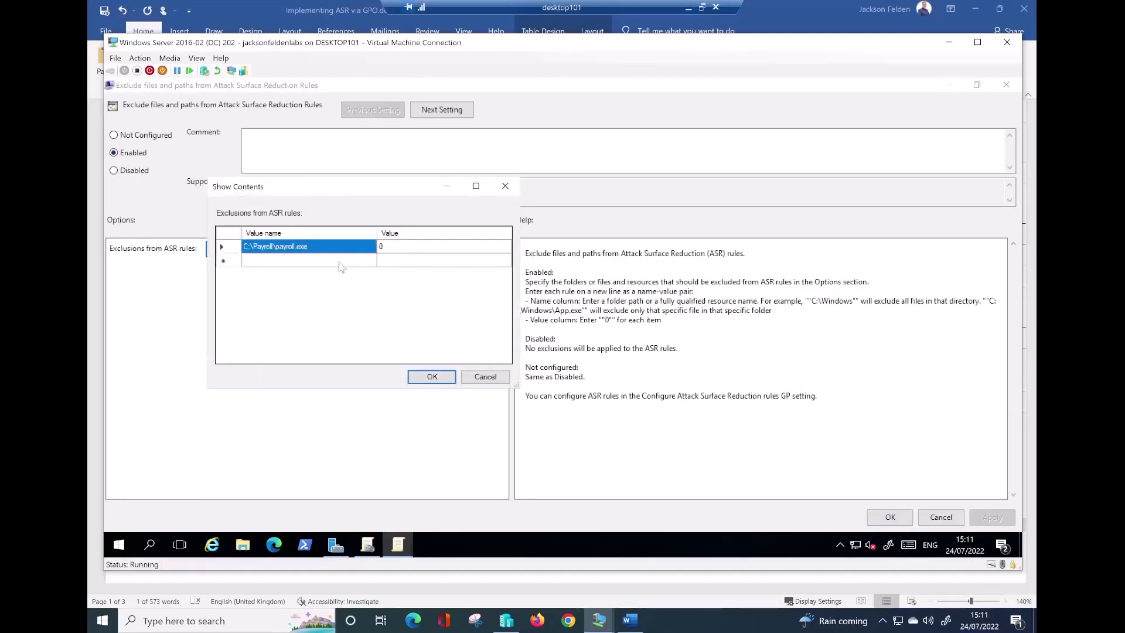
click(370, 244)
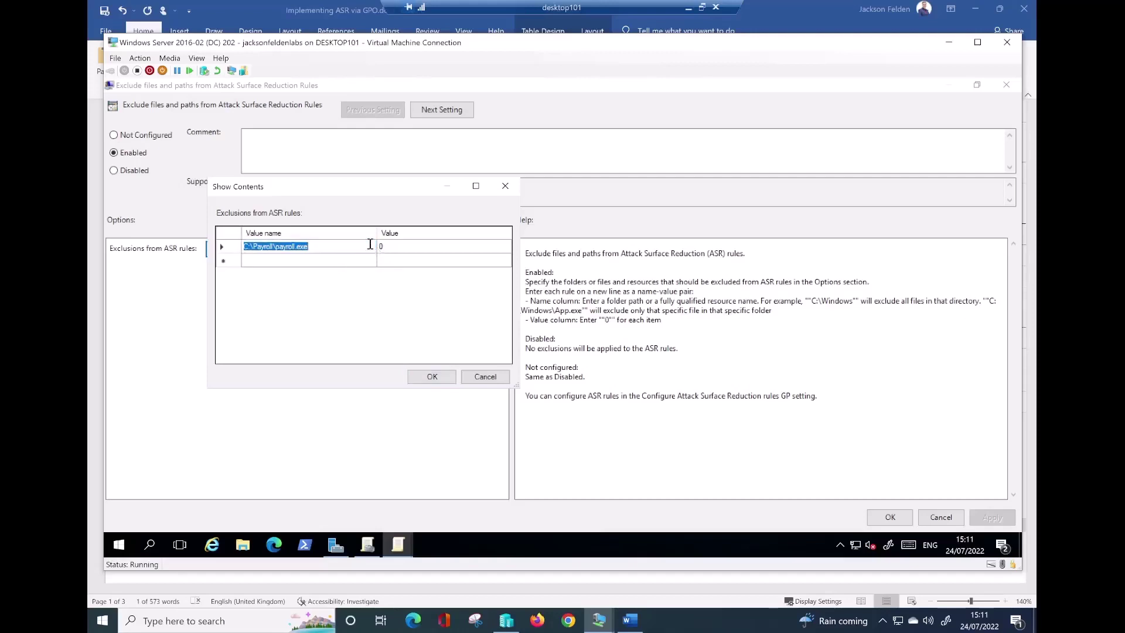
click(373, 246)
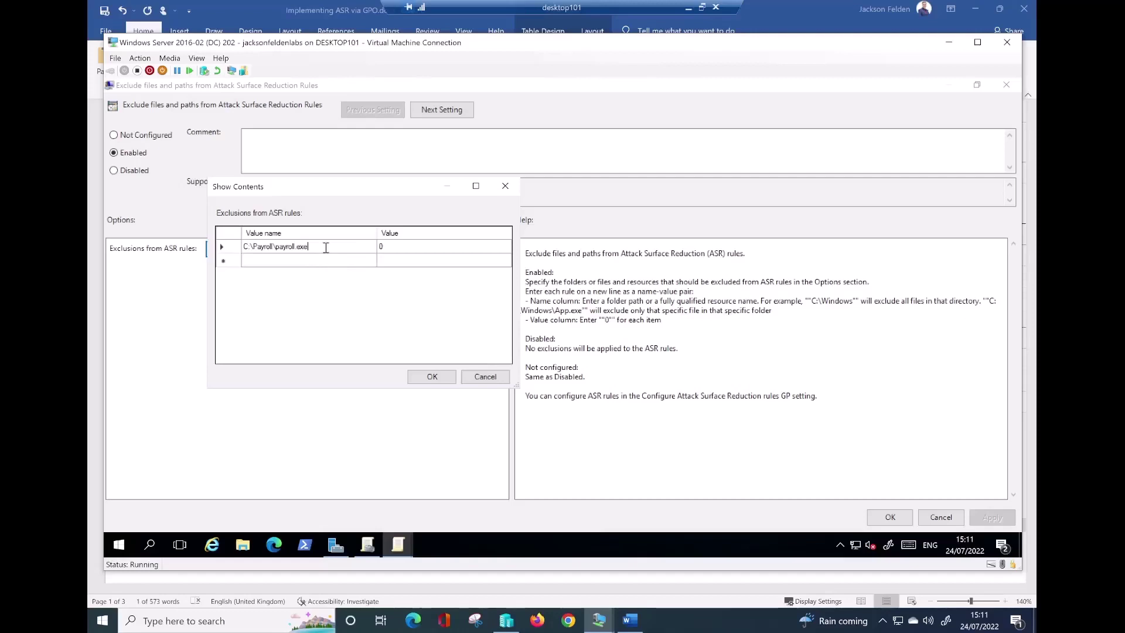
drag(329, 249, 244, 247)
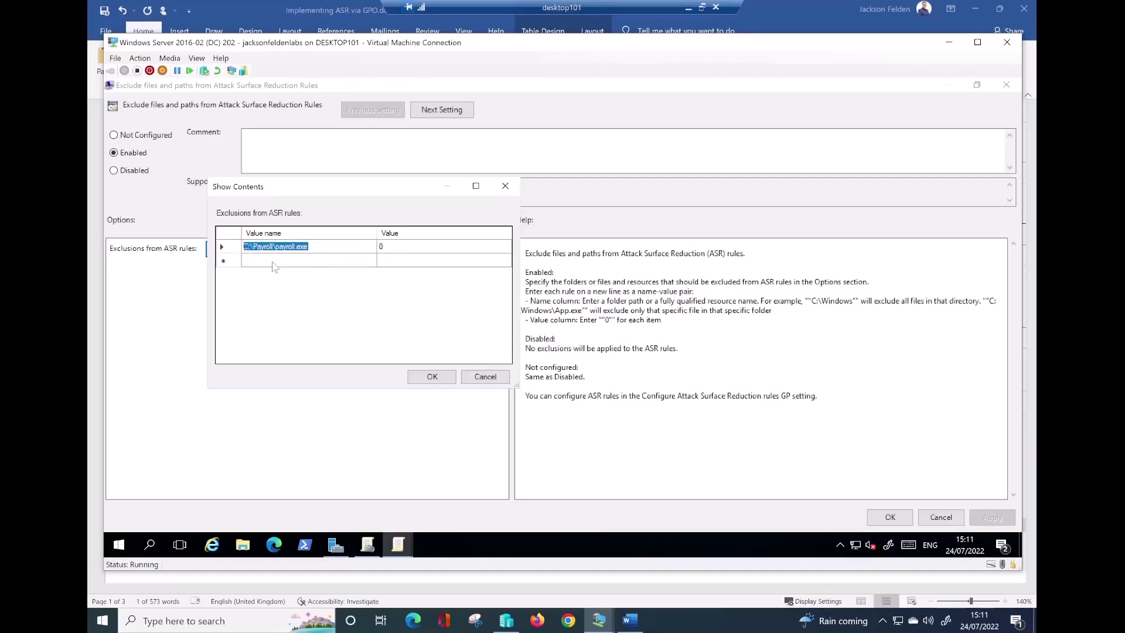
Add the ASR exclusion c:\data\booking.exe with the value 0, accept the list and save the setting.
click(273, 262)
click(273, 261)
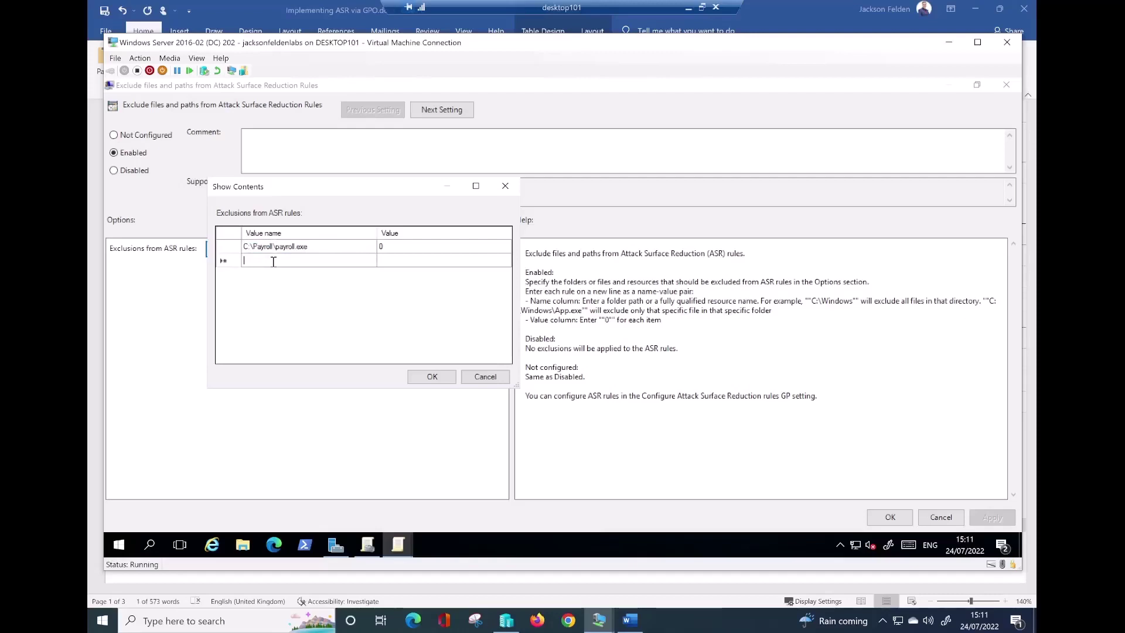
text(c:)
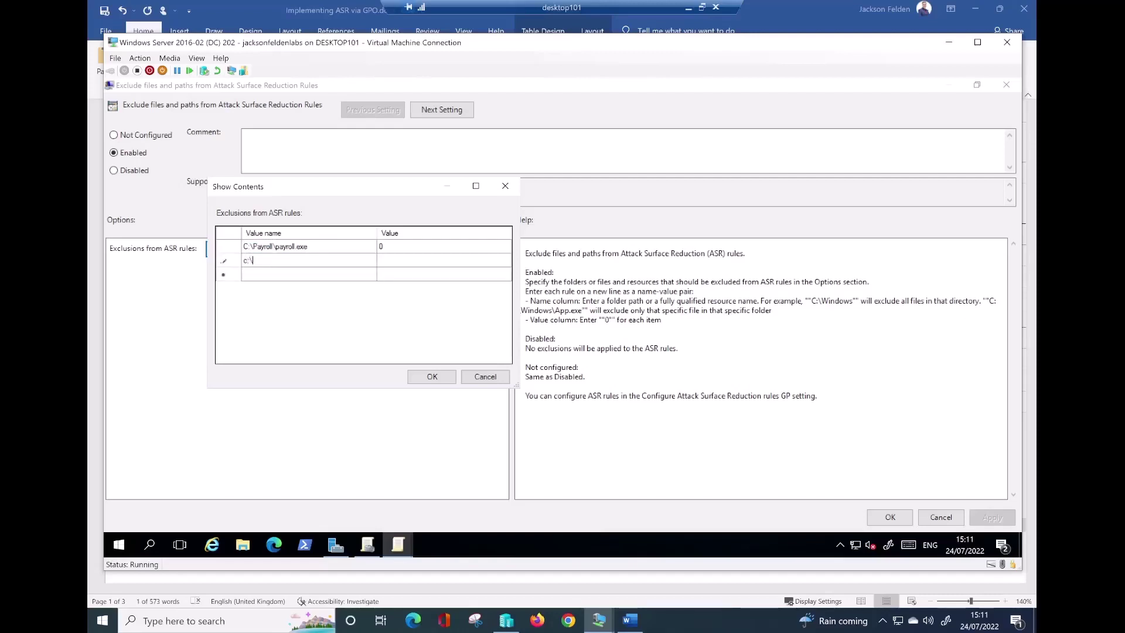
text(\data\)
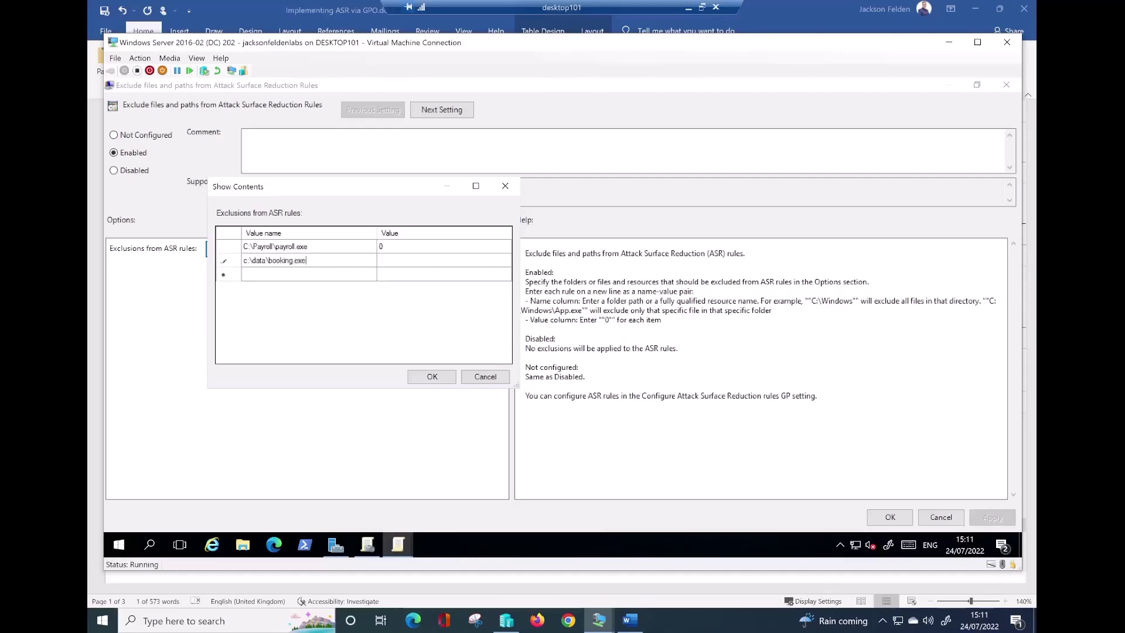
text(booking.exe)
click(409, 263)
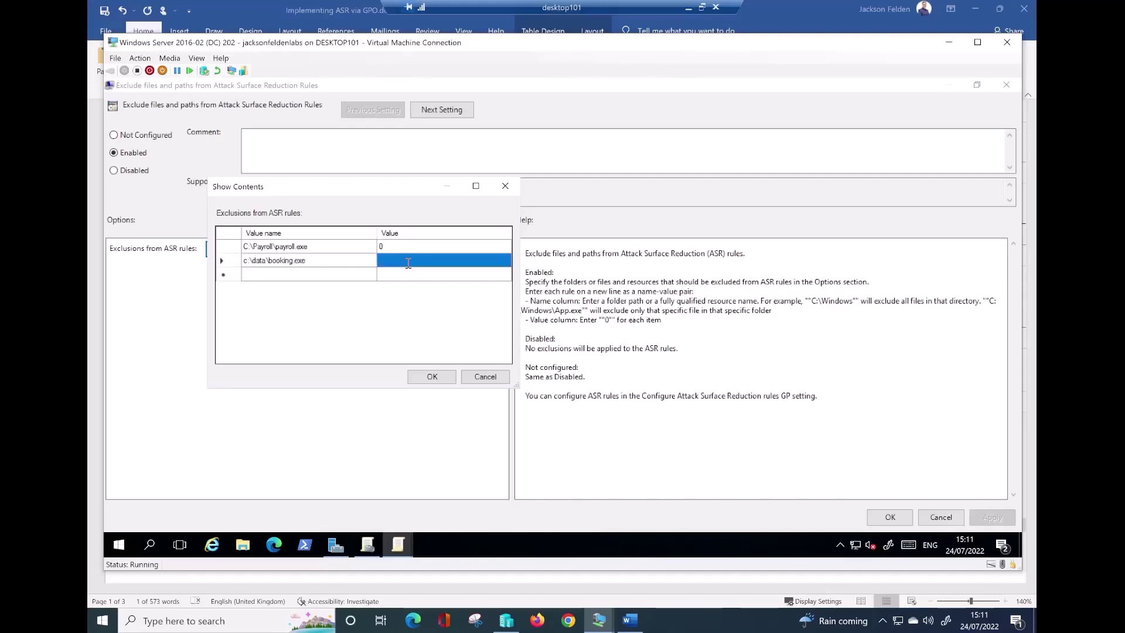
click(409, 264)
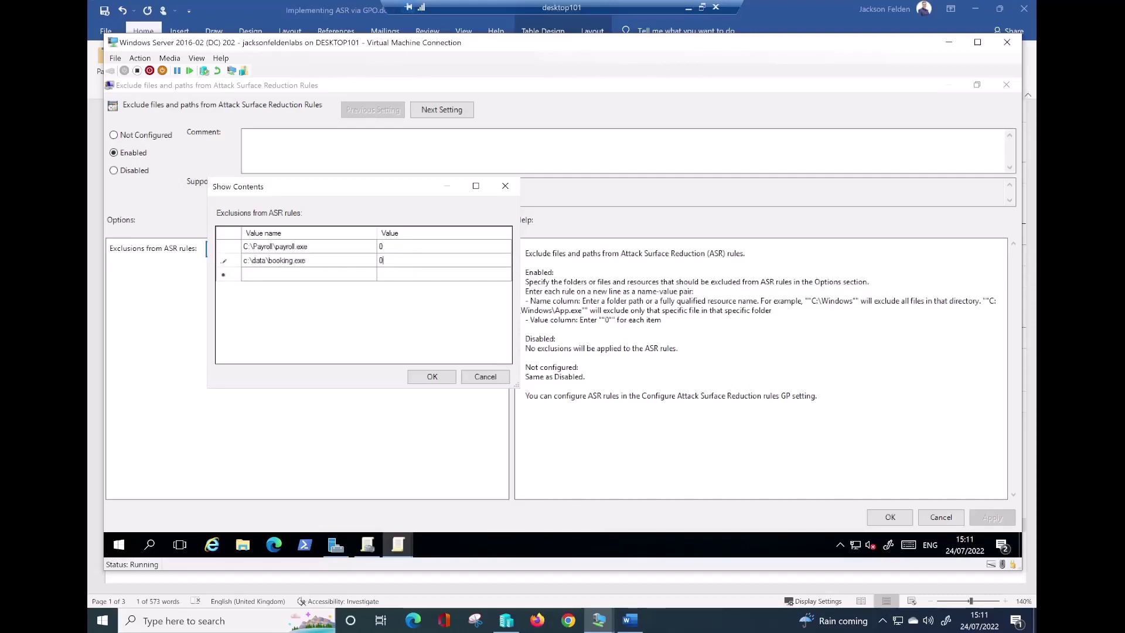
click(433, 377)
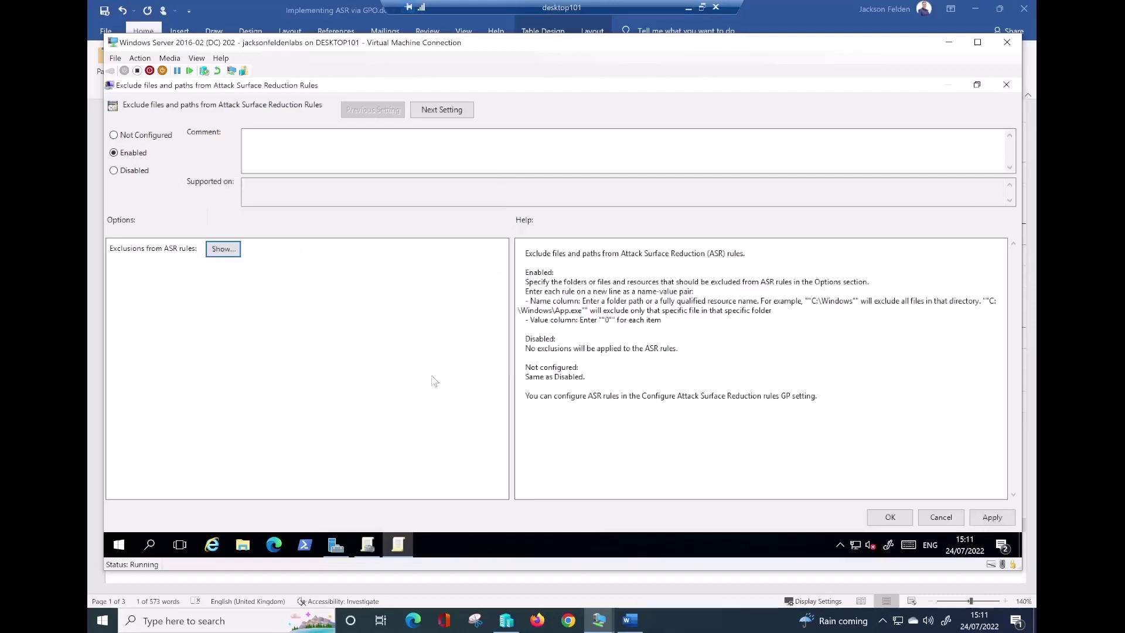
click(890, 517)
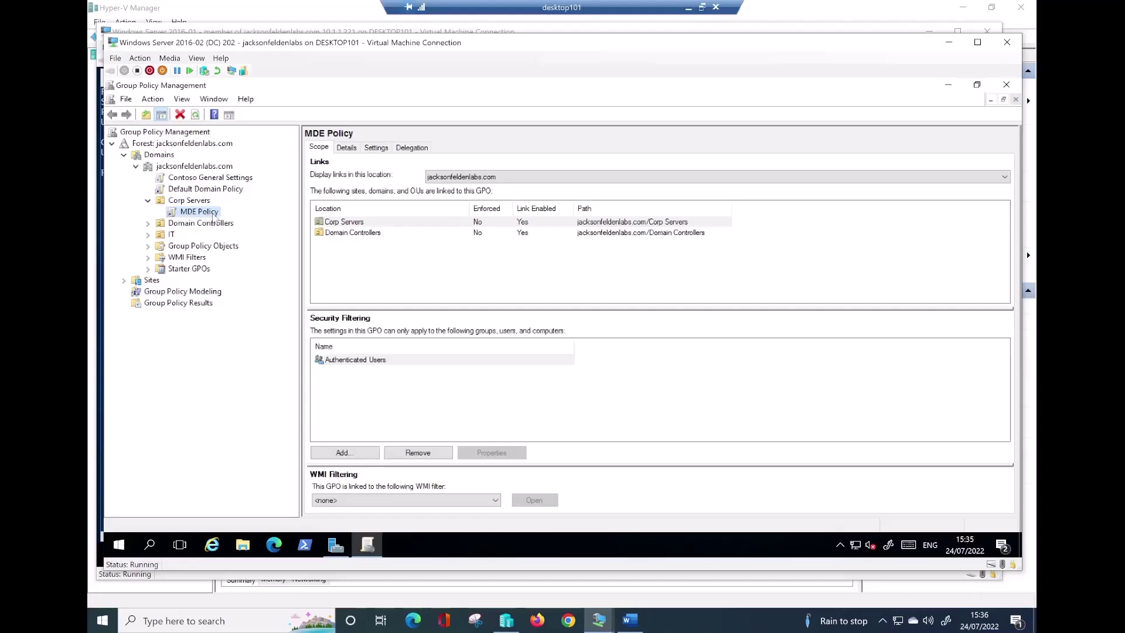
Check the MDE Policy's links, close Group Policy Management and view the Corp Servers OU in Active Directory Users and Computers.
click(212, 215)
click(1006, 85)
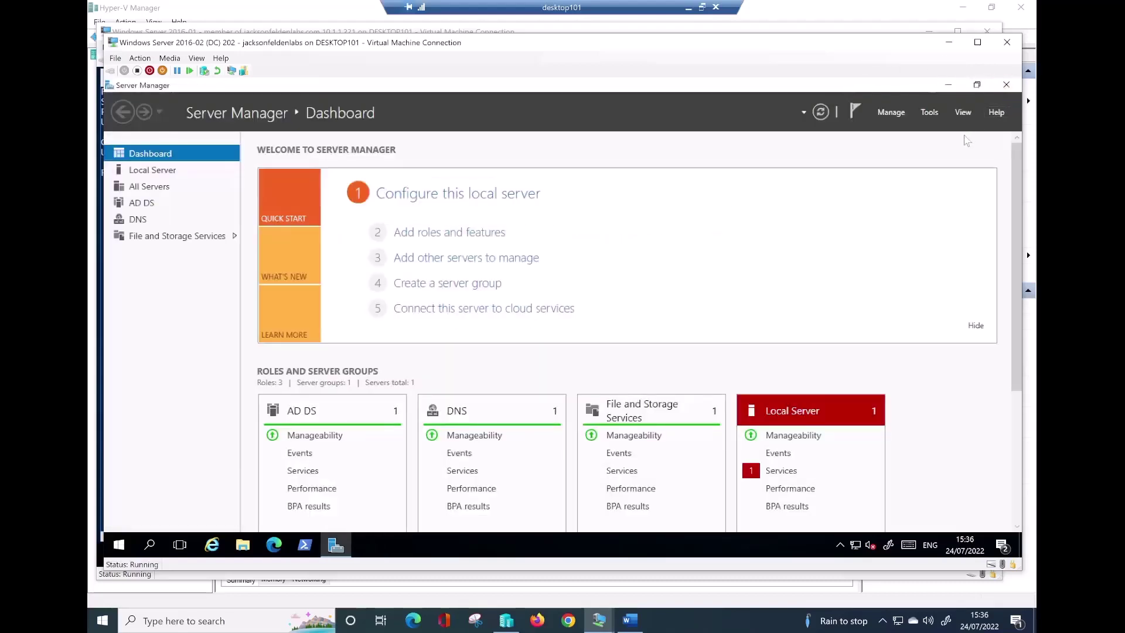
click(930, 112)
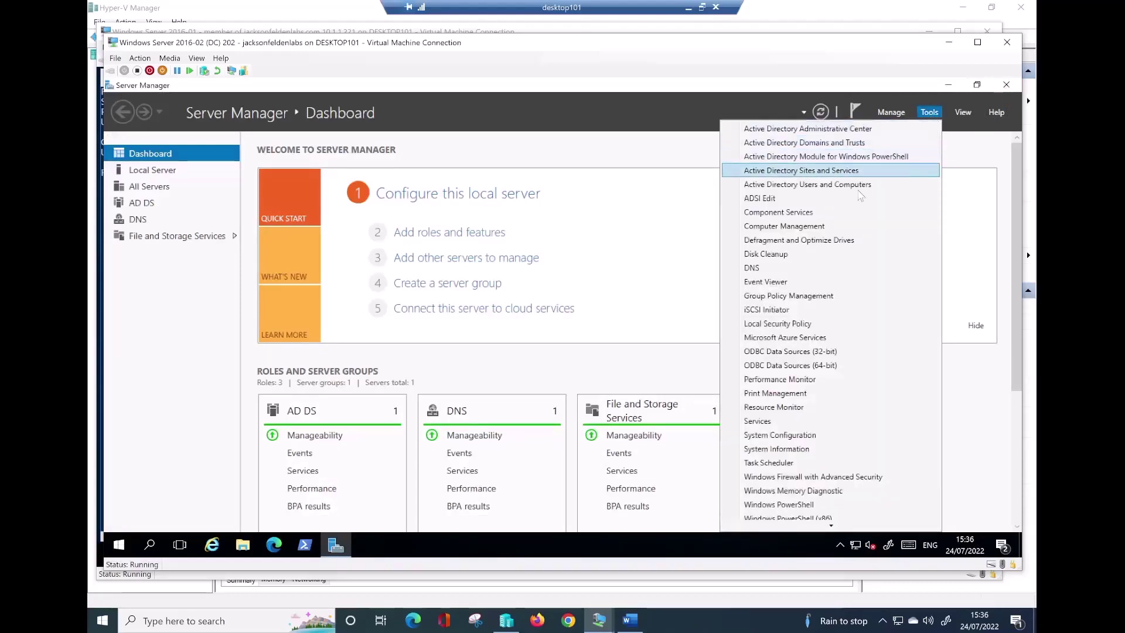
click(826, 185)
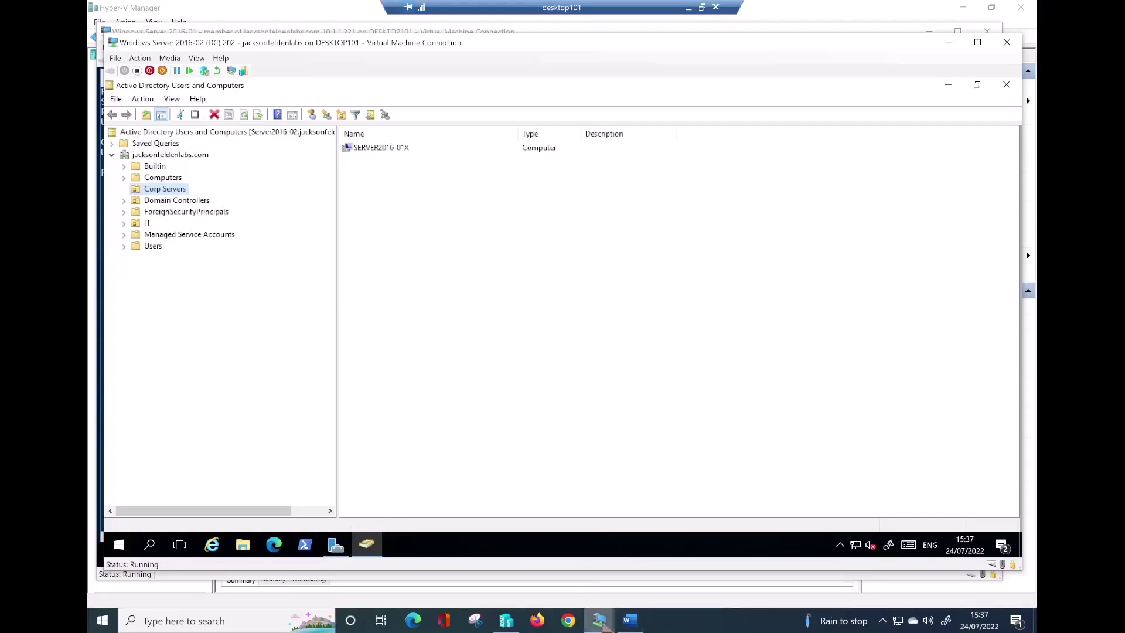
Switch to the Windows Server 2016-01 virtual machine and review the hostname and gpupdate /force commands in PowerShell.
mouse_move(599, 619)
click(660, 565)
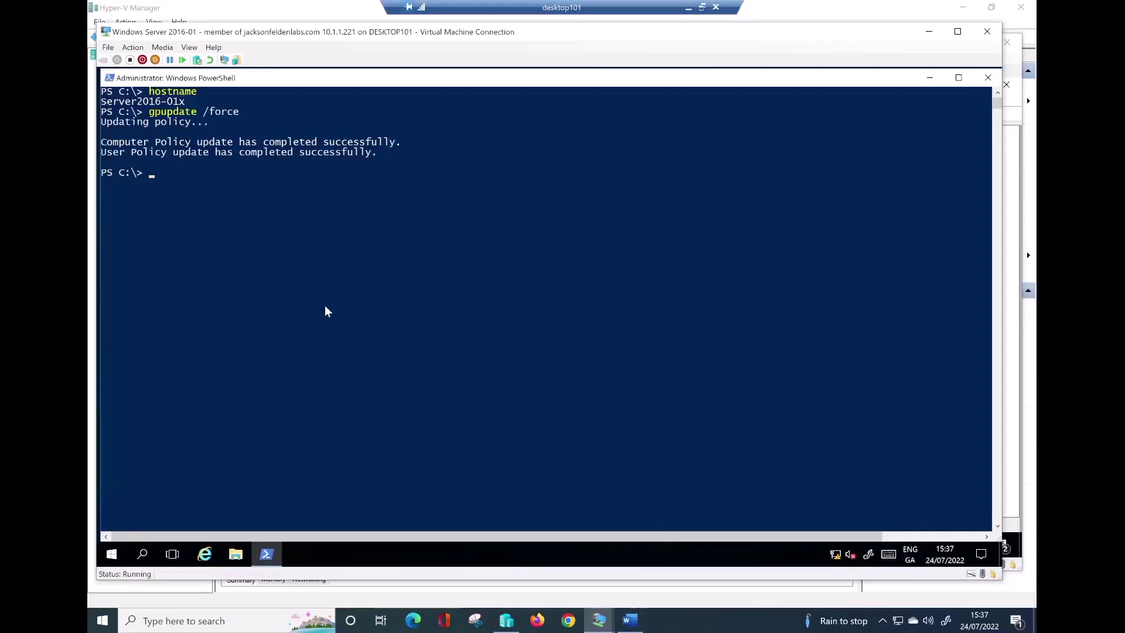
drag(198, 102, 101, 103)
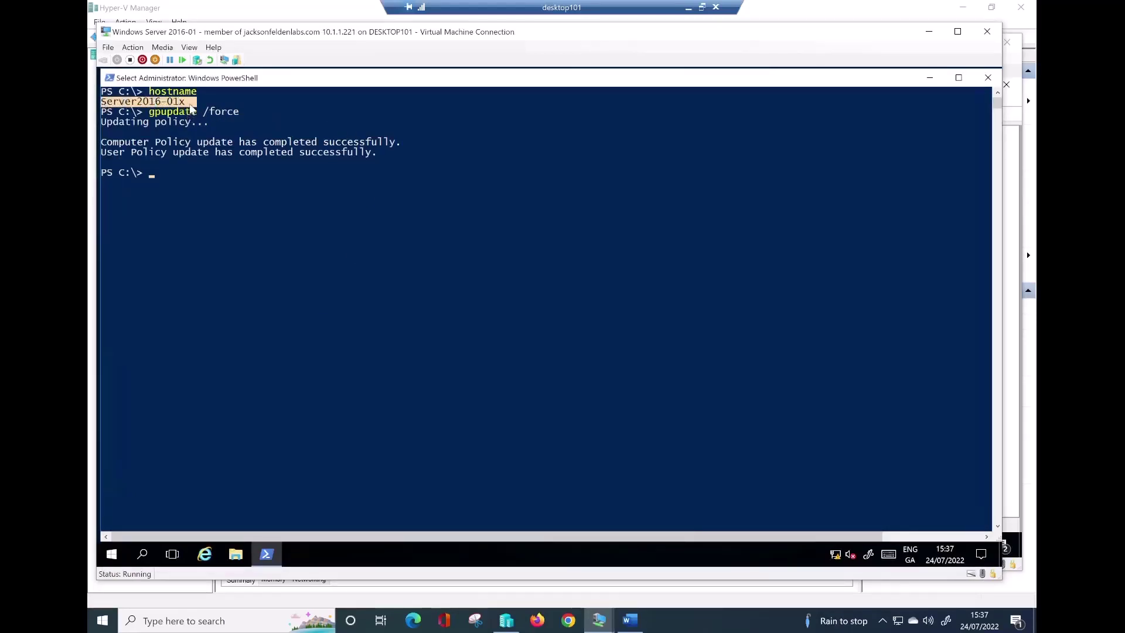
click(243, 115)
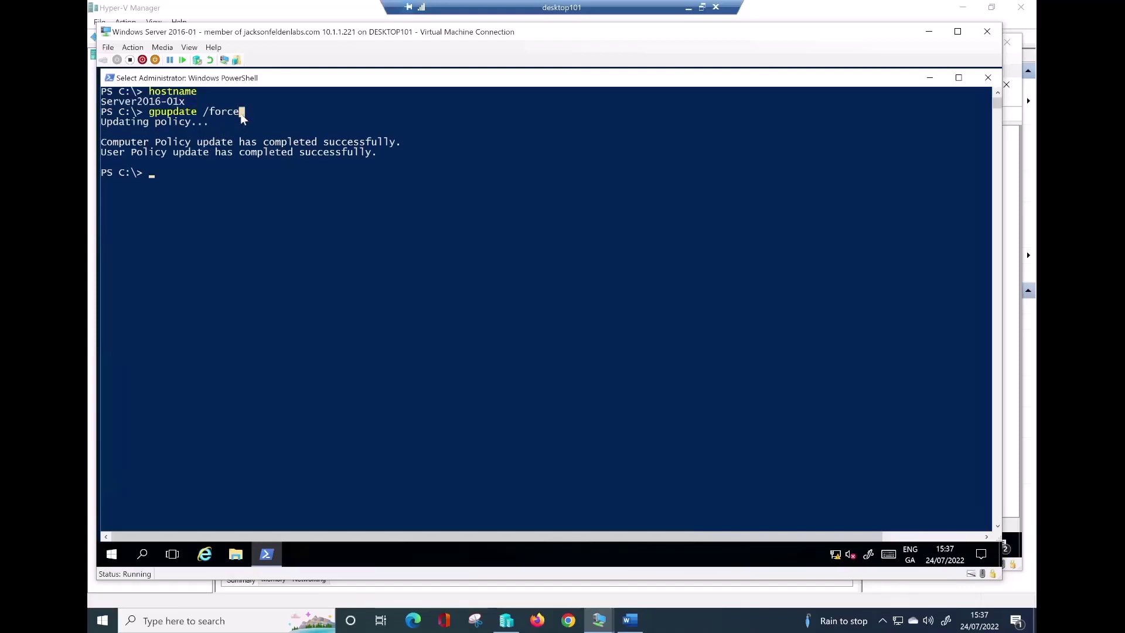
drag(243, 116, 149, 115)
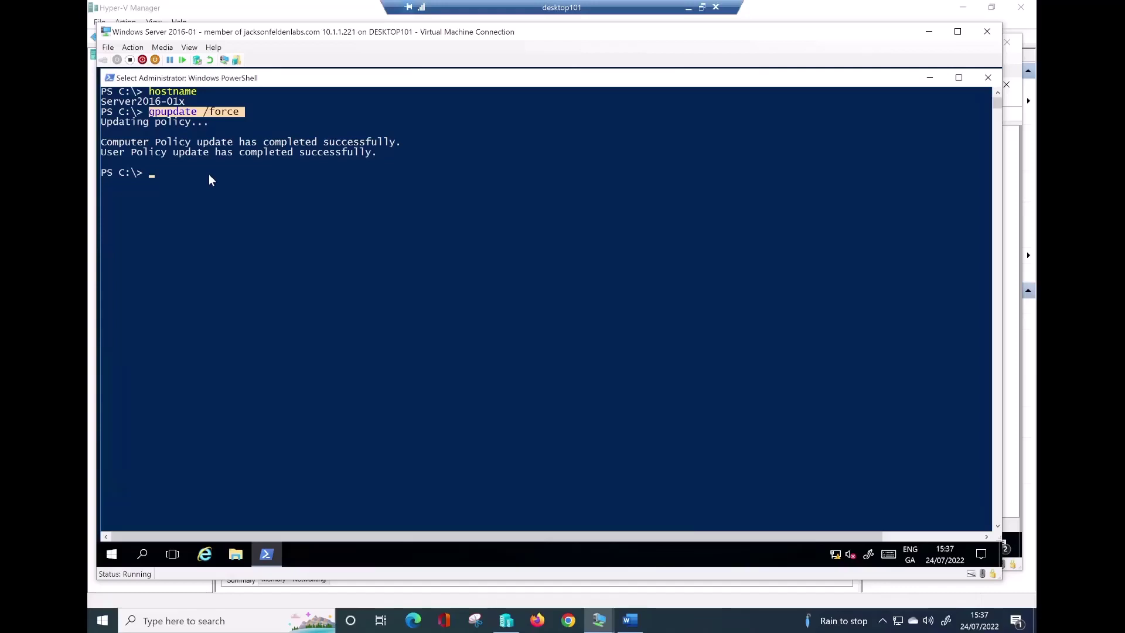
click(234, 132)
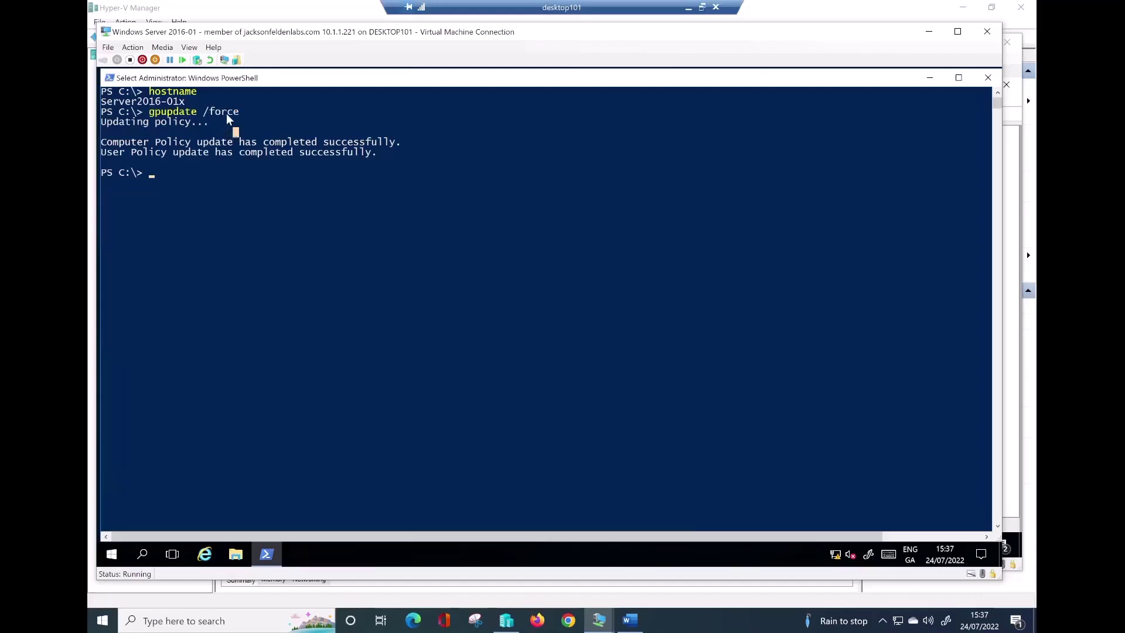
drag(237, 113, 156, 121)
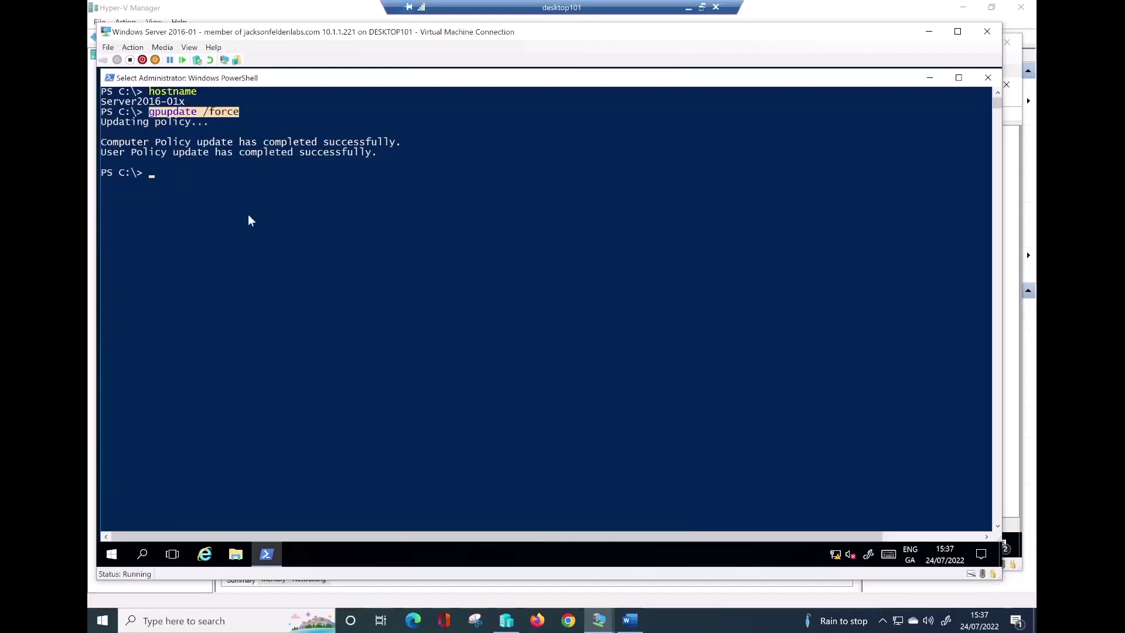
Minimize PowerShell and launch Resultant Set of Policy by searching for rsop.msc.
click(930, 82)
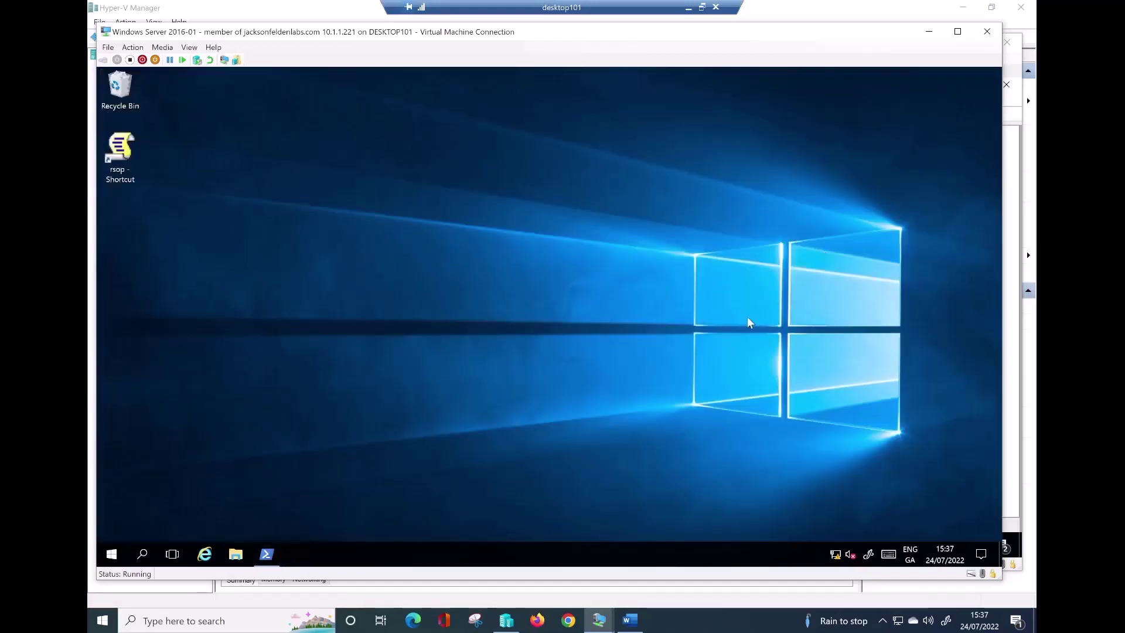
key(super)
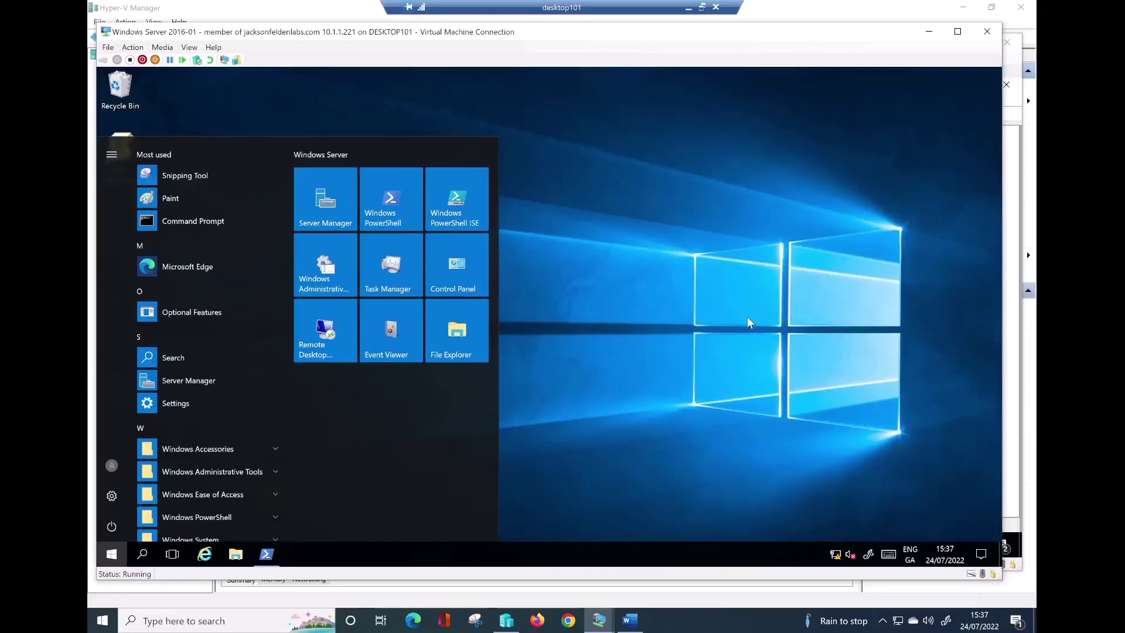
text(rsop.)
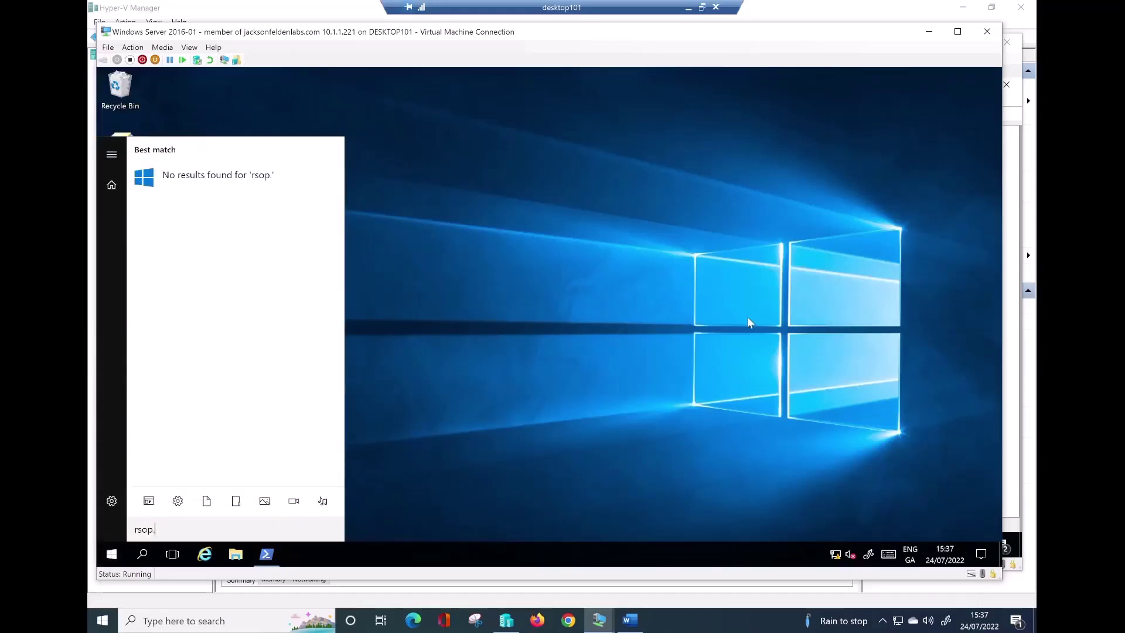
text(msc)
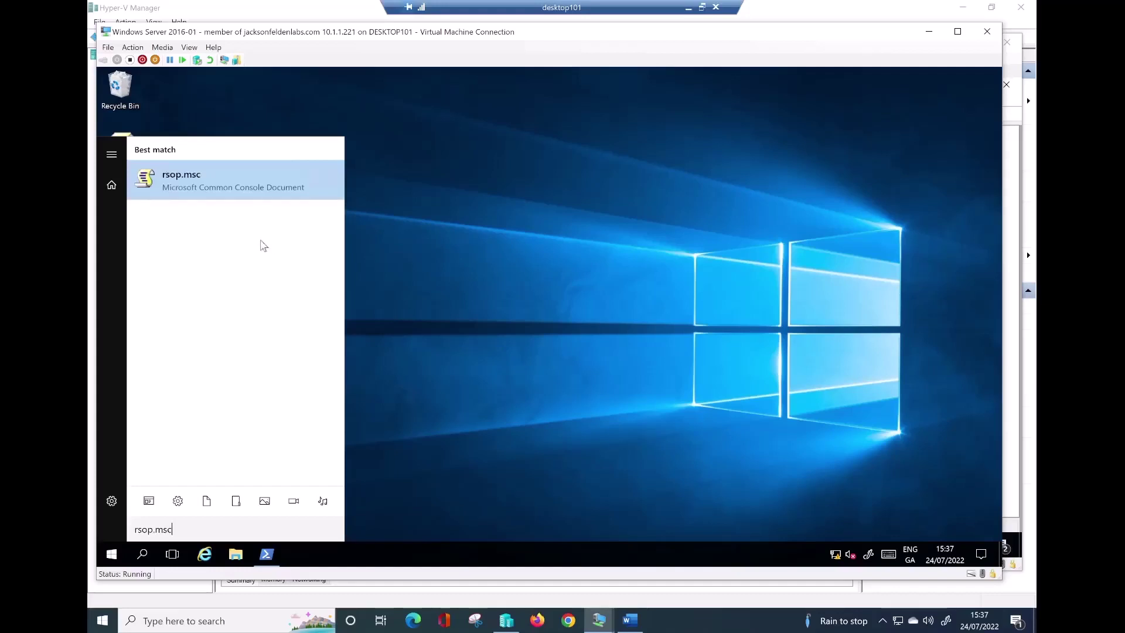
click(246, 185)
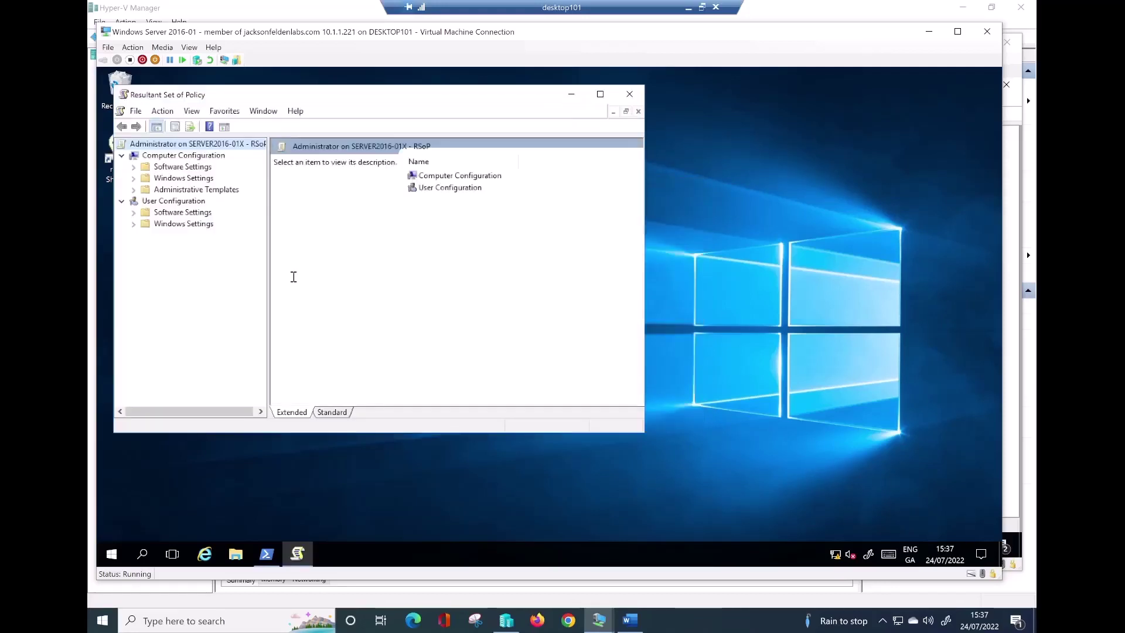
Maximize Resultant Set of Policy and browse the computer's Administrative Templates through Microsoft Defender Antivirus and Exploit Guard to Attack Surface Reduction.
click(601, 94)
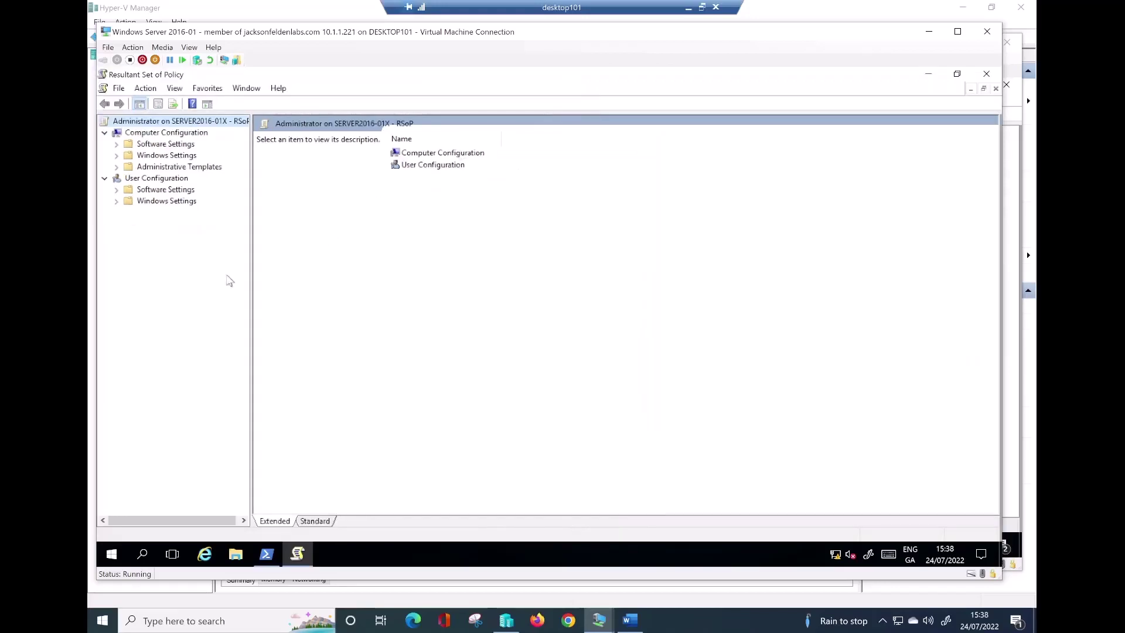
drag(254, 285, 265, 284)
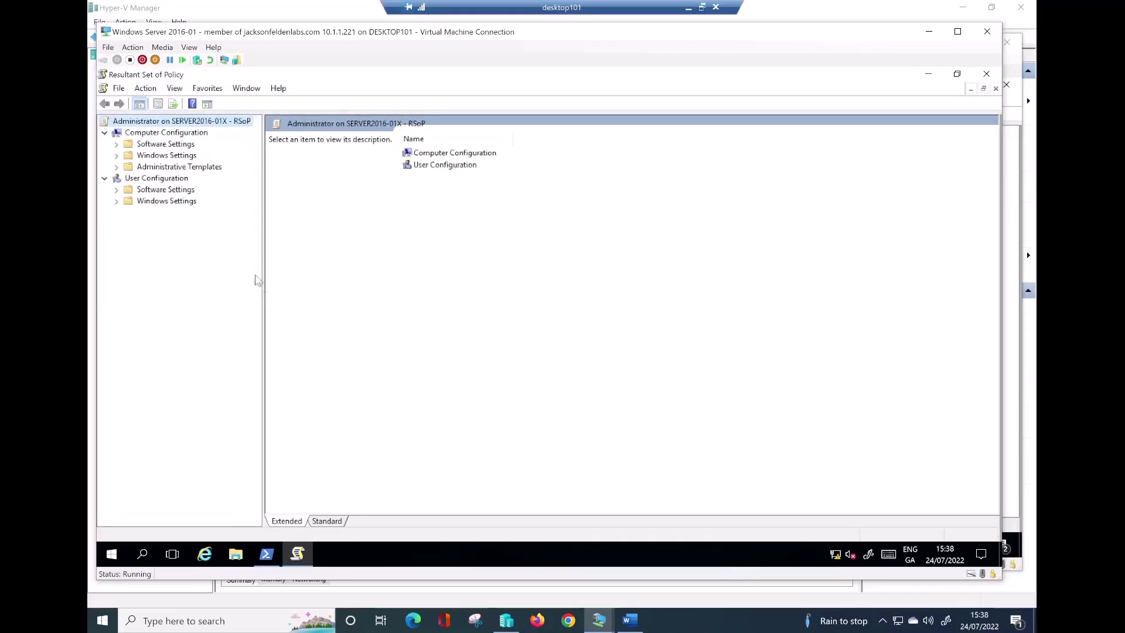
double_click(204, 169)
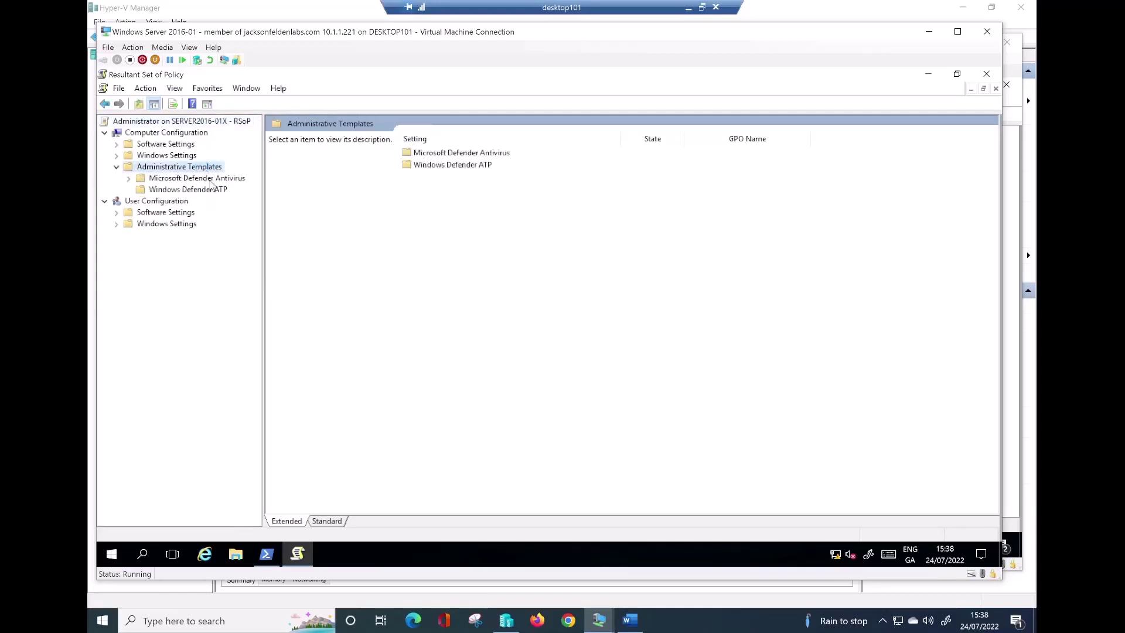
double_click(211, 180)
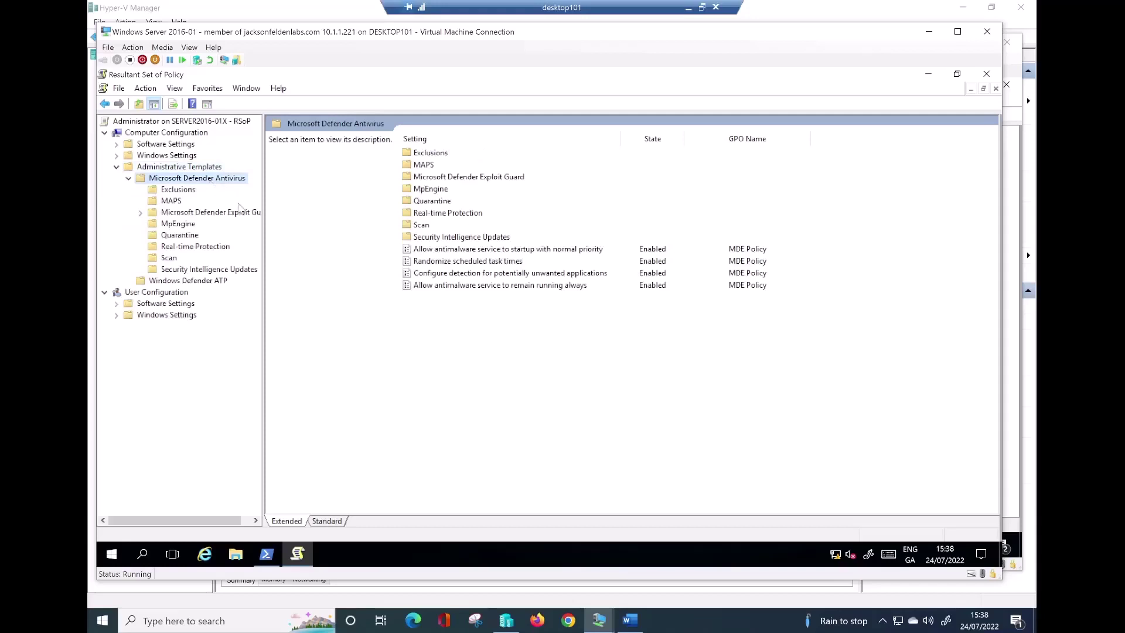
drag(262, 227, 296, 241)
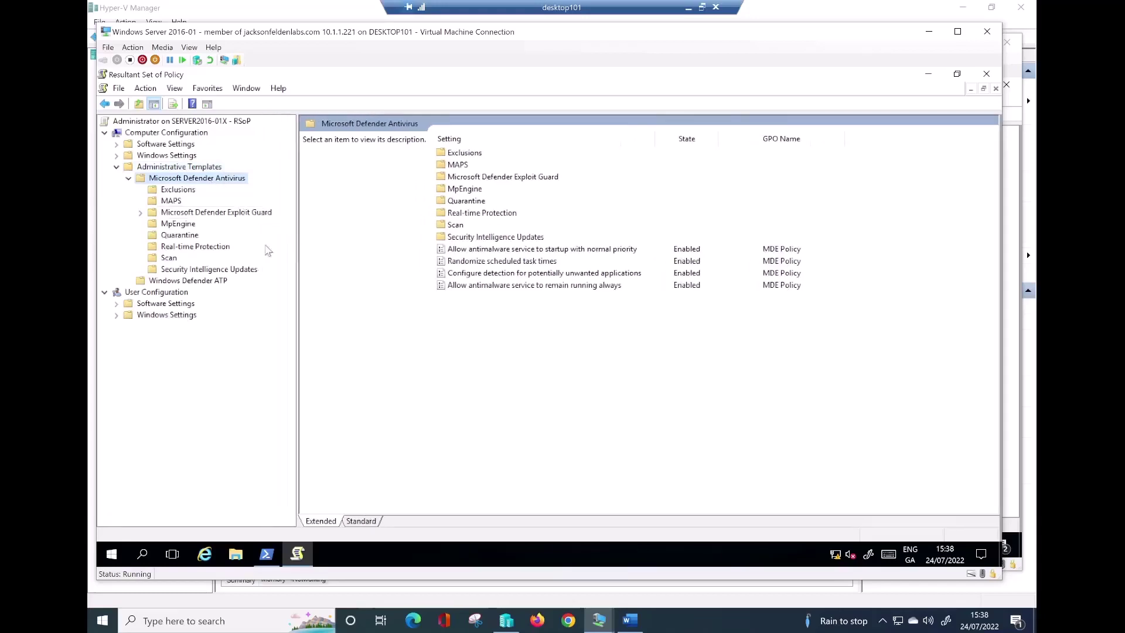
click(184, 252)
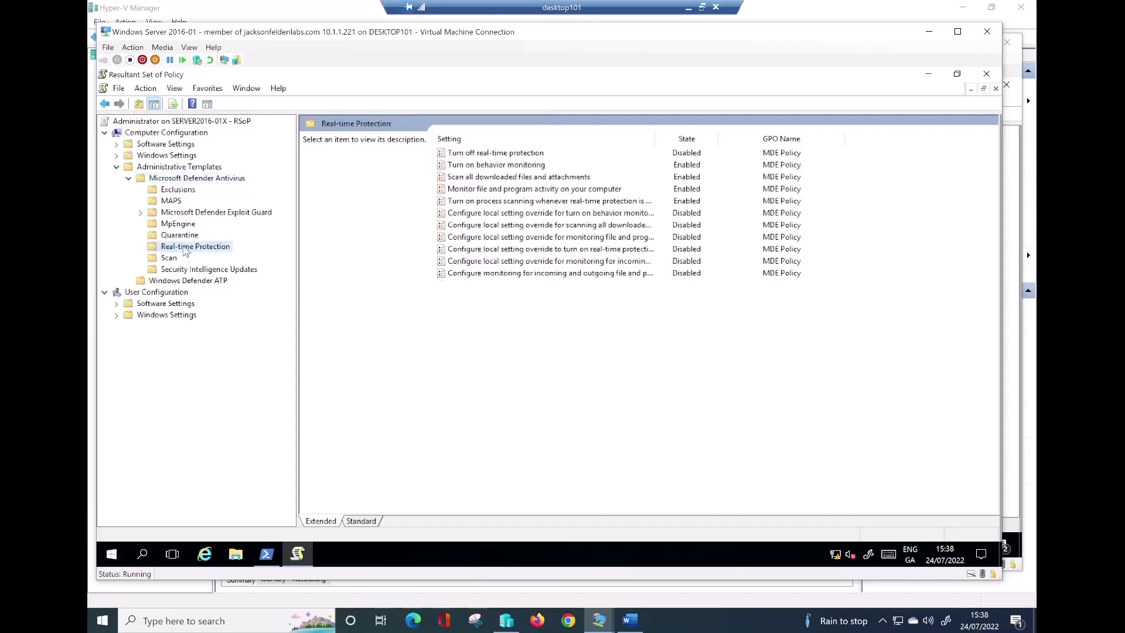
double_click(185, 215)
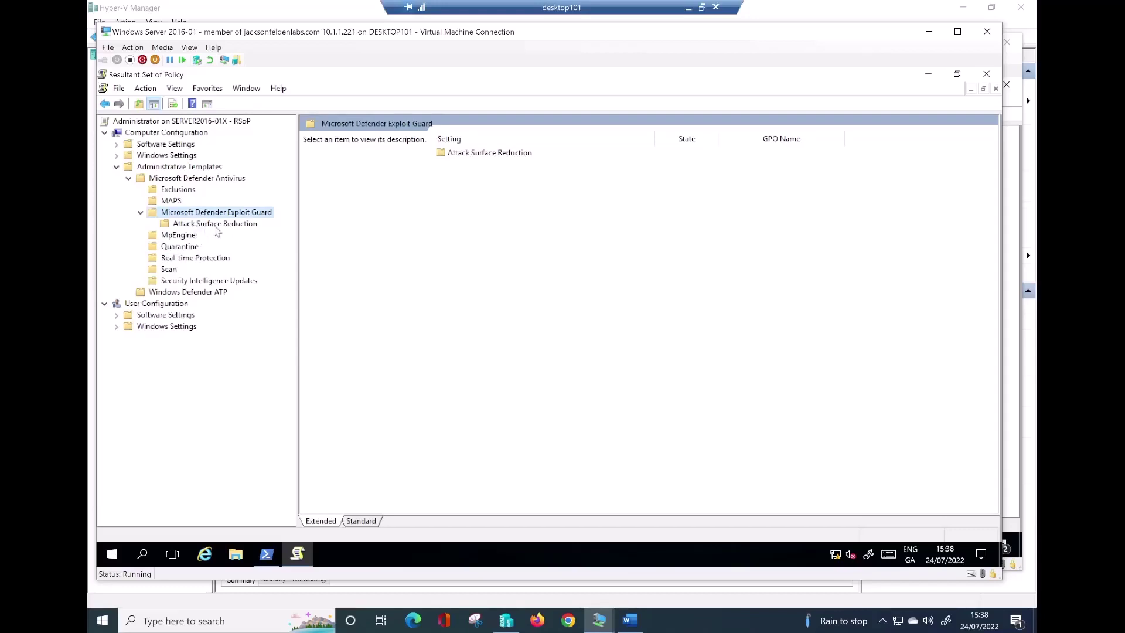
click(216, 229)
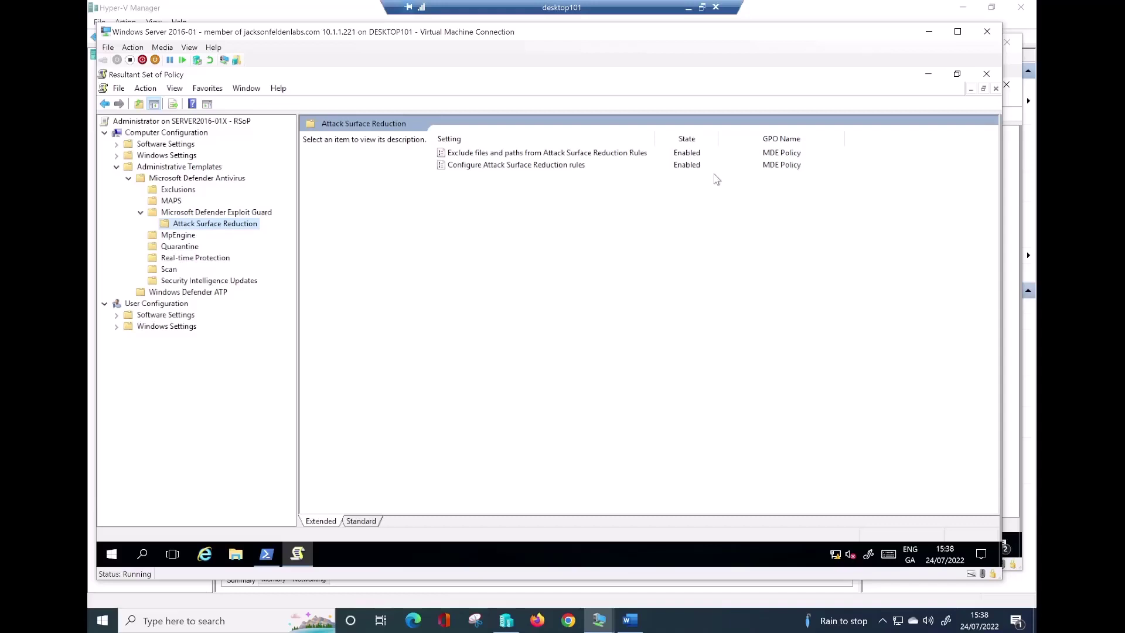
Inspect the applied ASR exclusions and their source GPO in the Exclude files and paths setting, then close its dialogs.
click(649, 171)
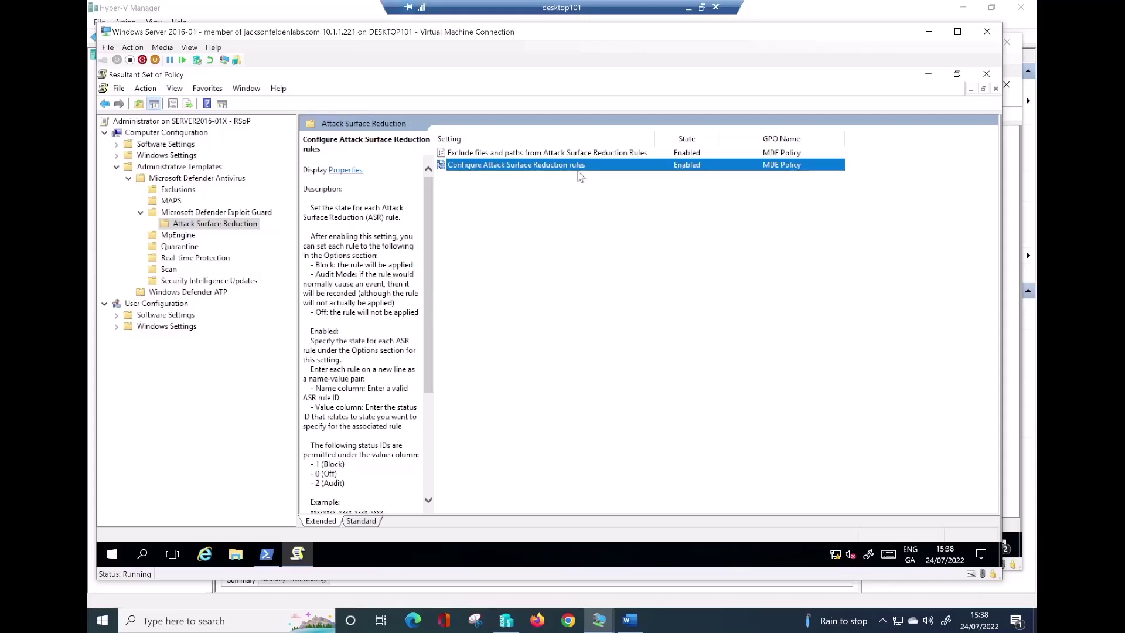
click(584, 156)
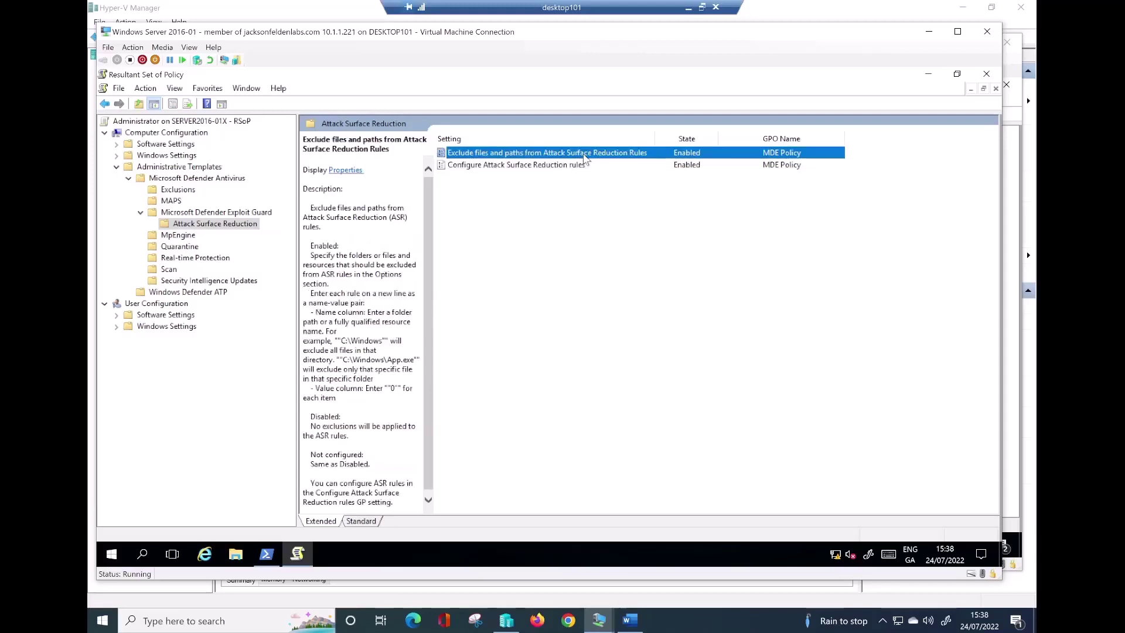
double_click(585, 153)
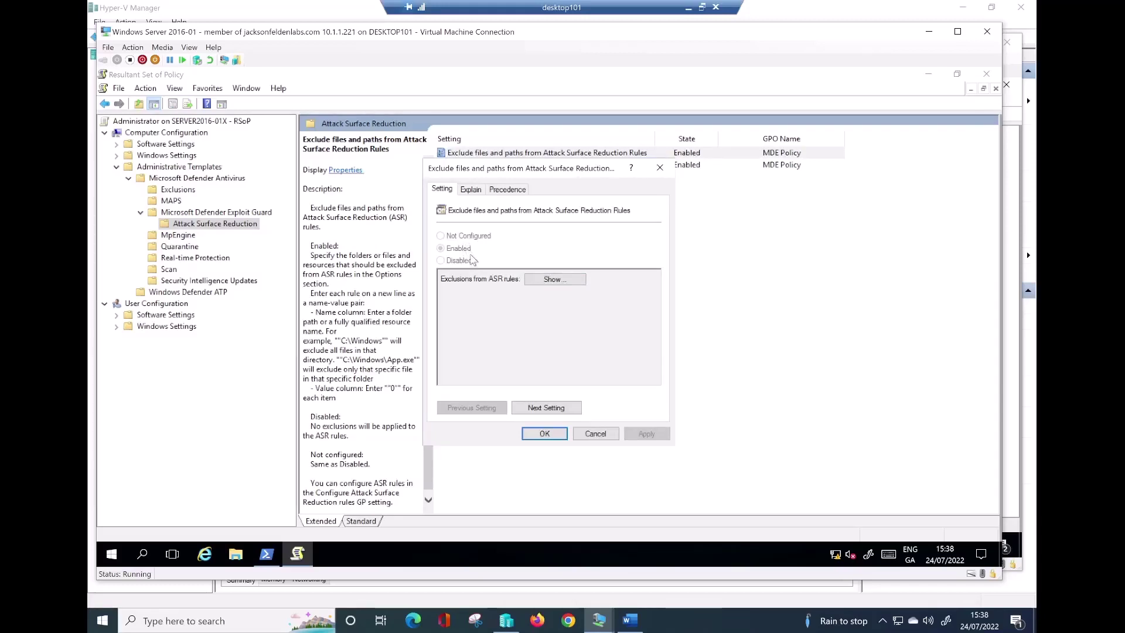
click(550, 283)
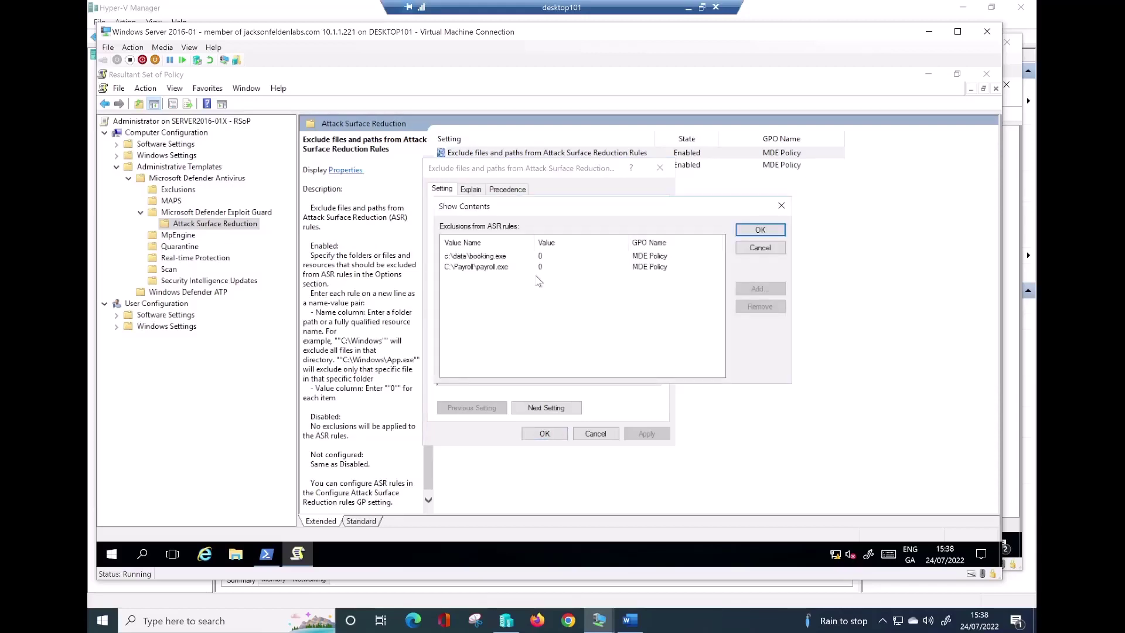
click(509, 258)
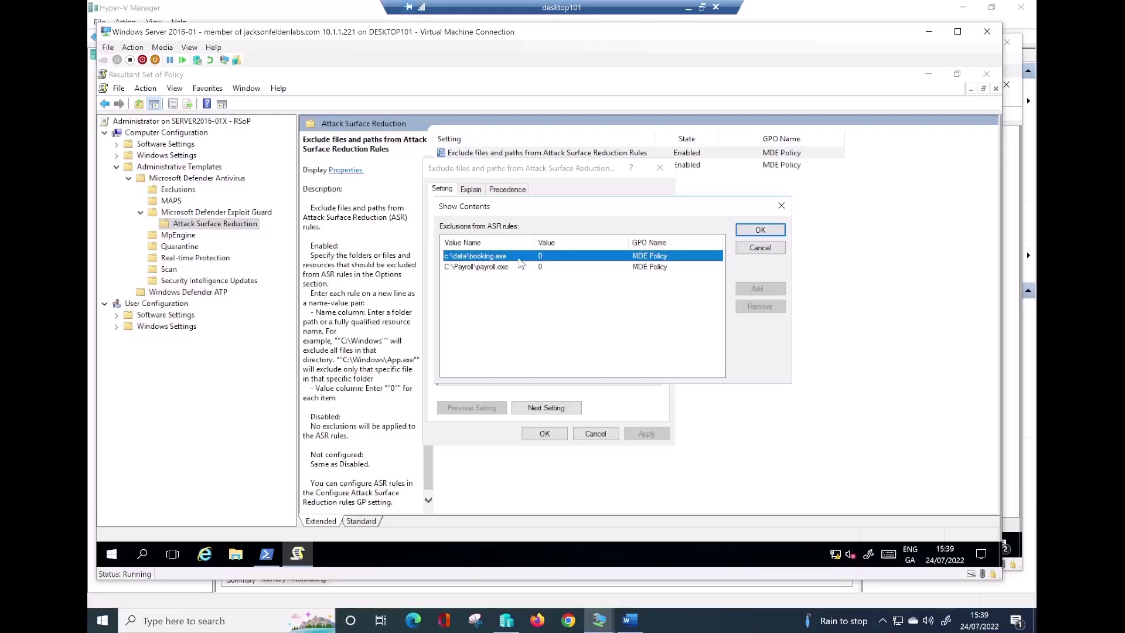
click(518, 267)
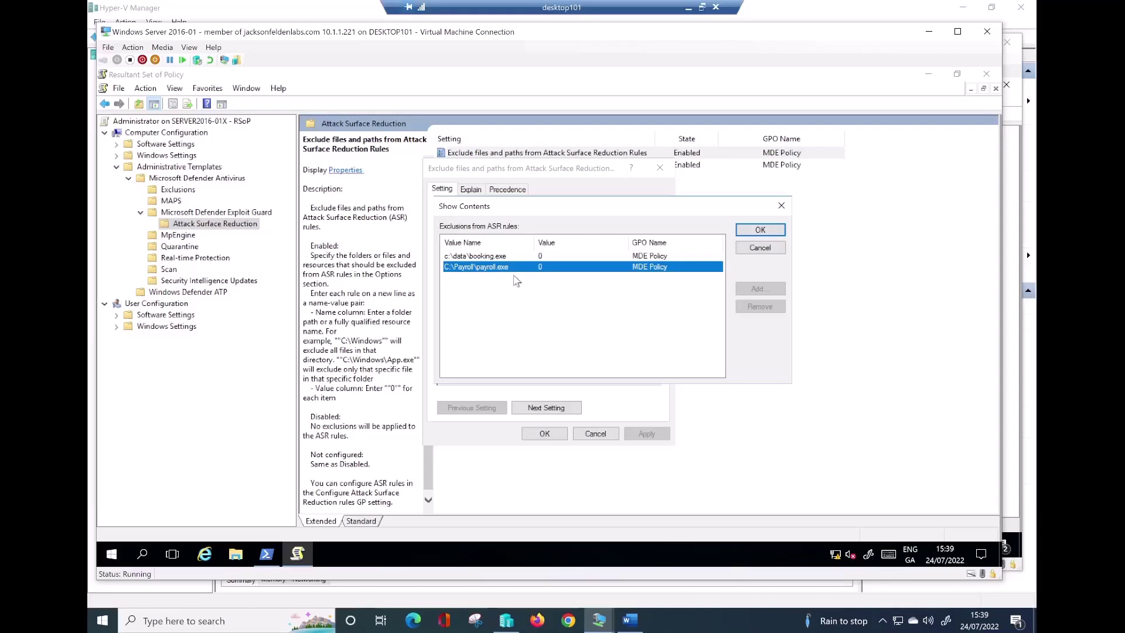
click(524, 257)
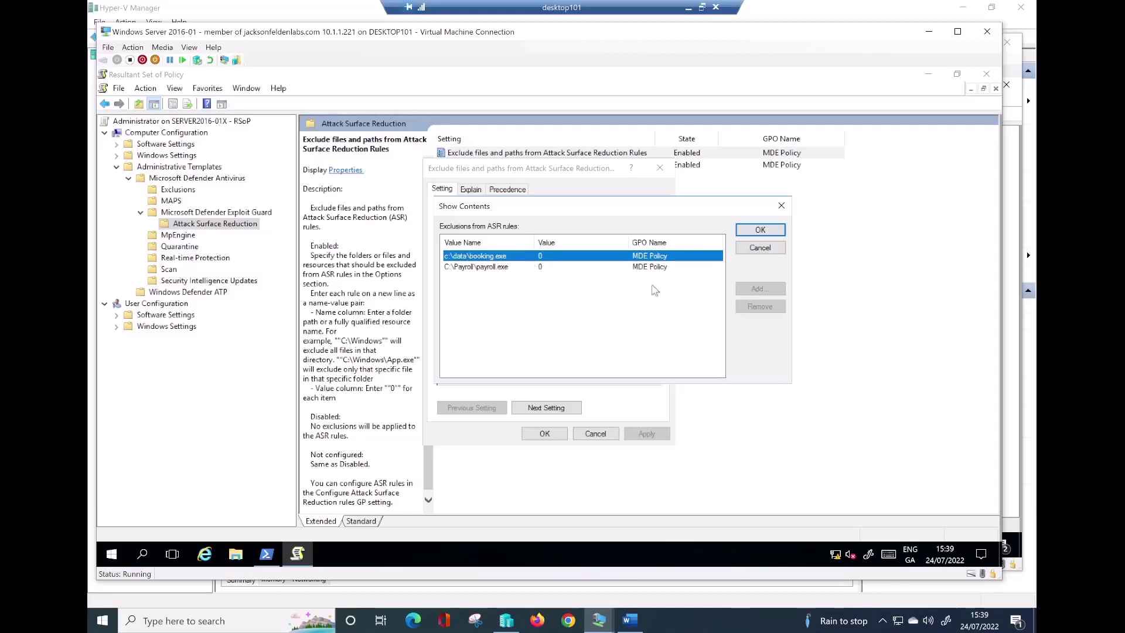
click(760, 230)
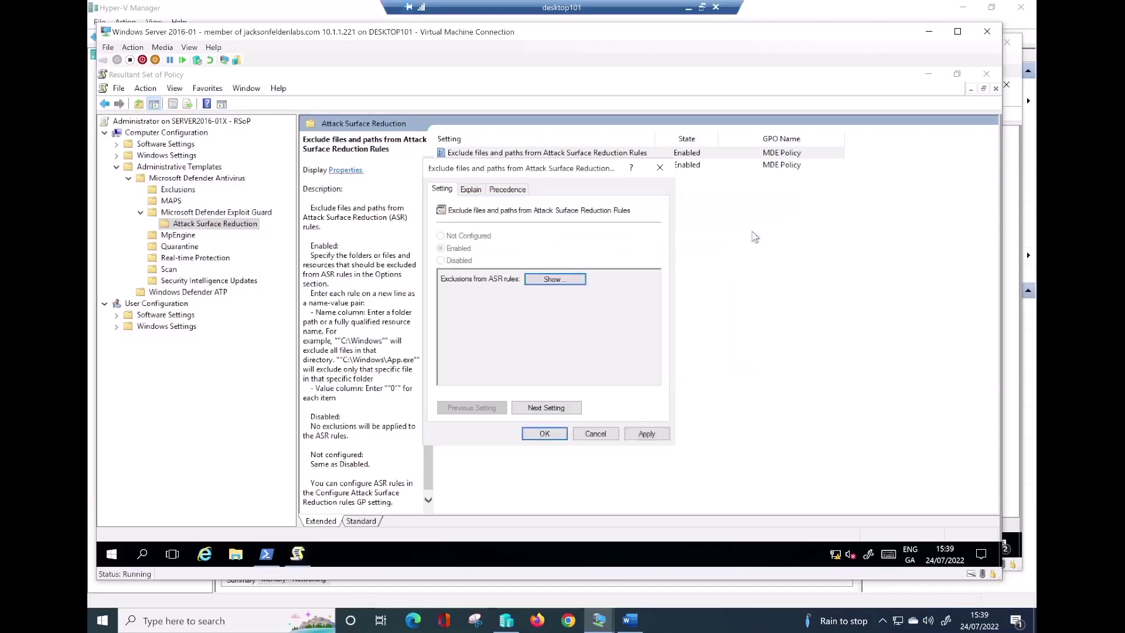
click(544, 434)
Switch to the Word document, check the final characters of the ransomware protection rule's GUID, and minimize the document.
click(580, 166)
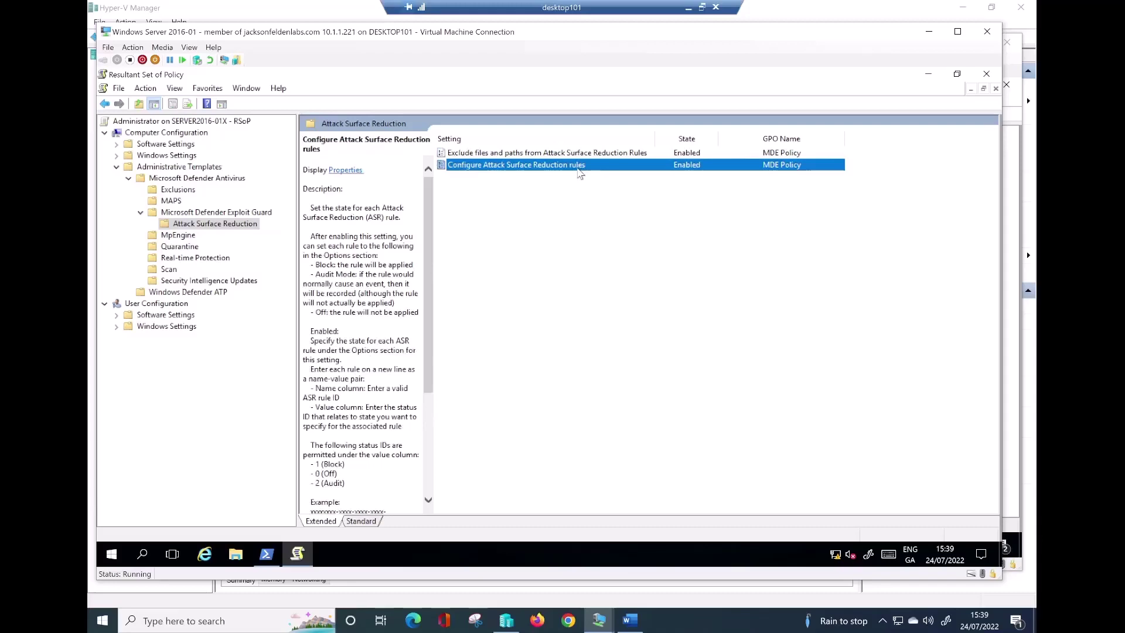
click(630, 620)
drag(901, 403, 926, 404)
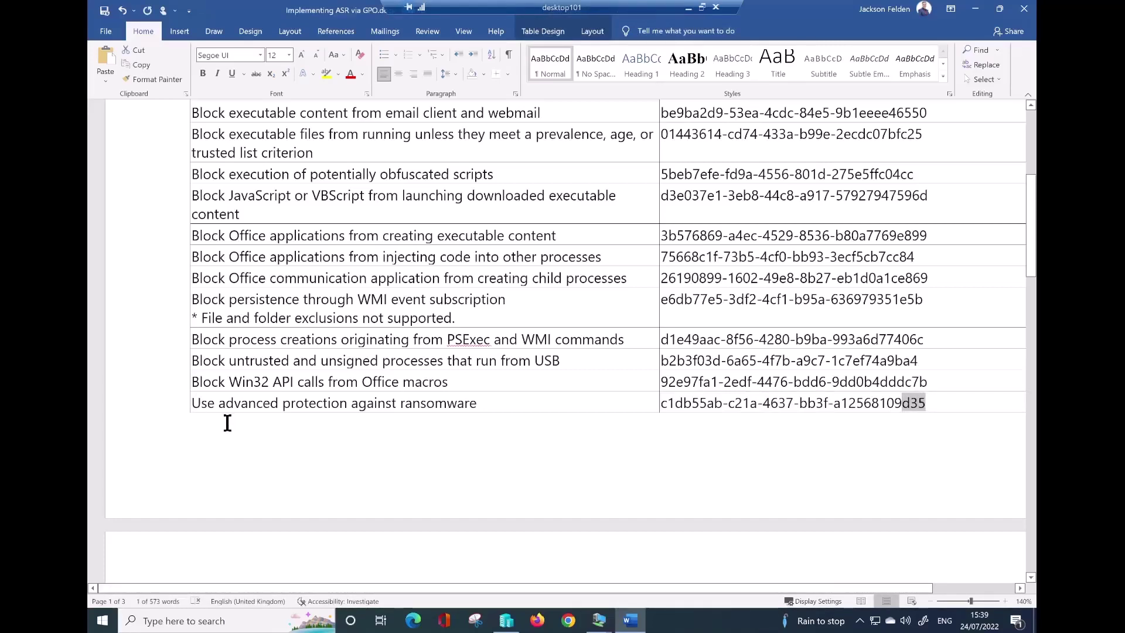
click(917, 405)
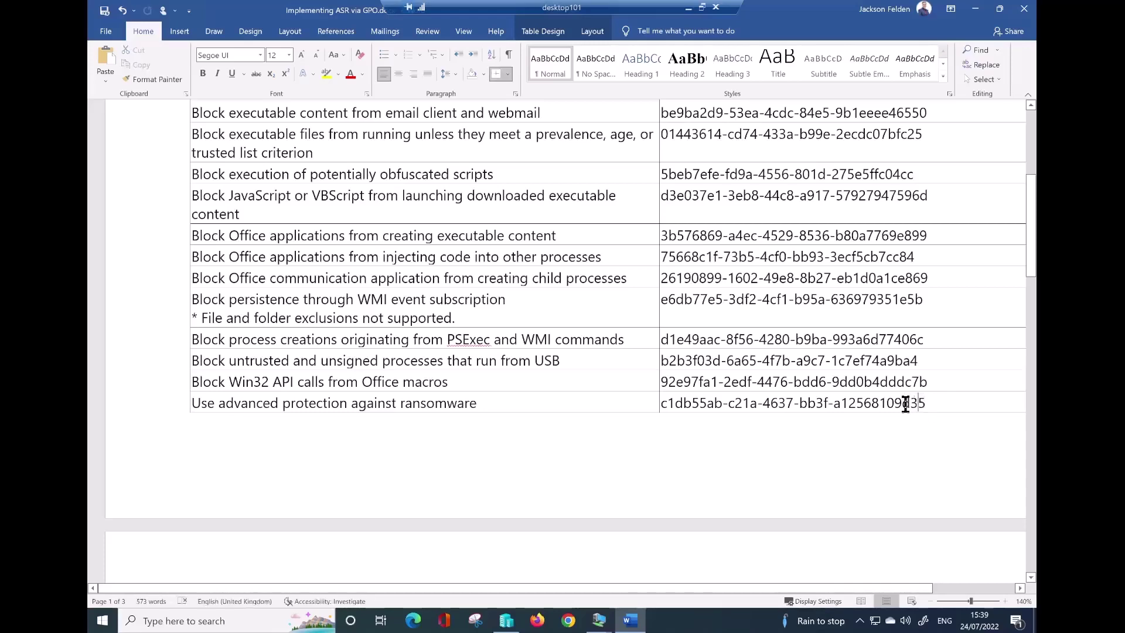
drag(906, 405, 926, 405)
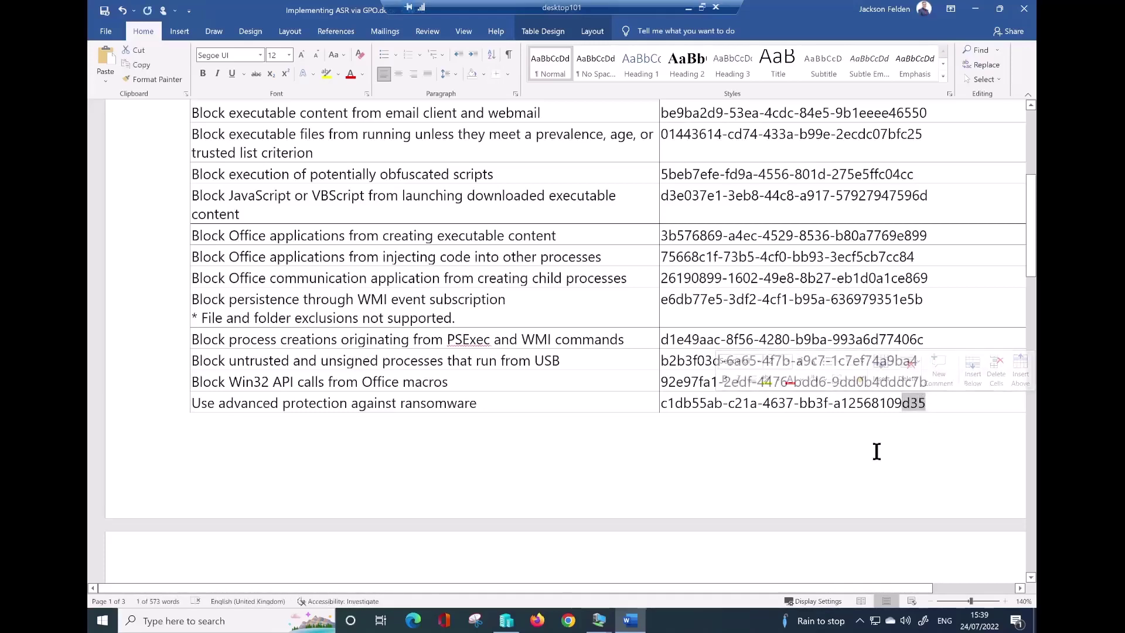
click(976, 9)
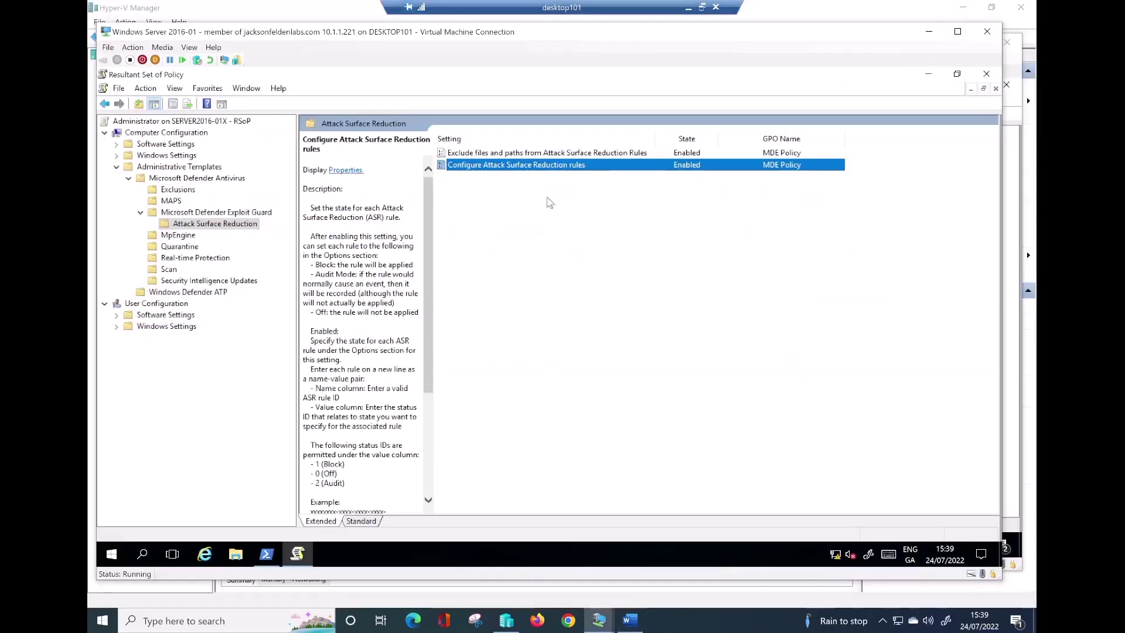
Review the rule GUIDs and states in Configure Attack Surface Reduction rules, locating c1db55ab-c21a-4637-bb3f-a12568109d35, and close the setting.
double_click(558, 165)
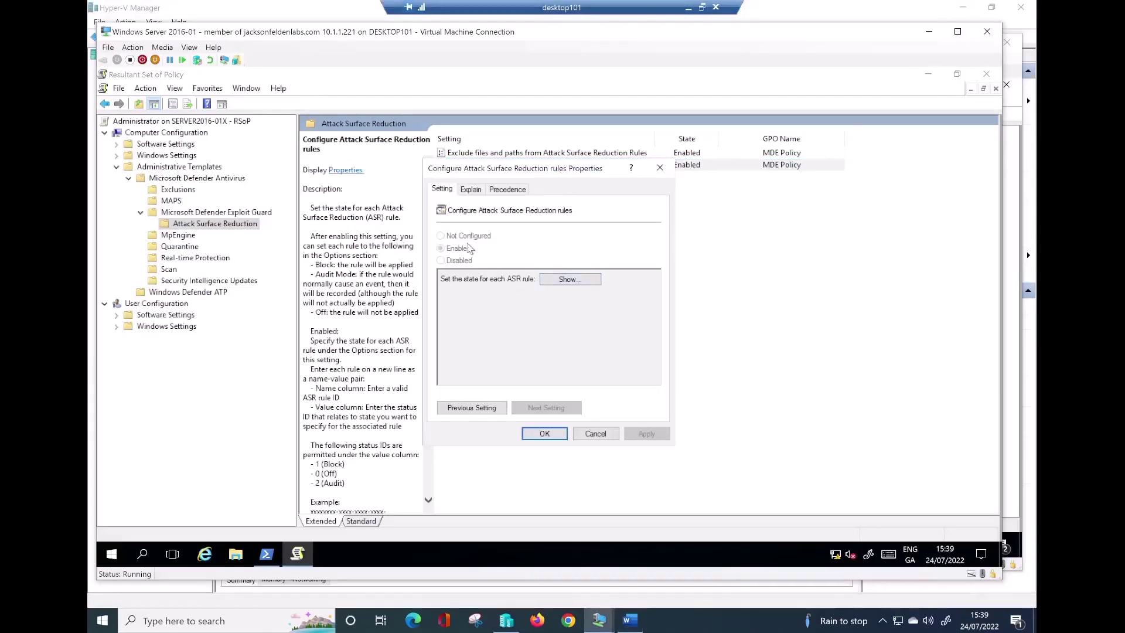
click(562, 280)
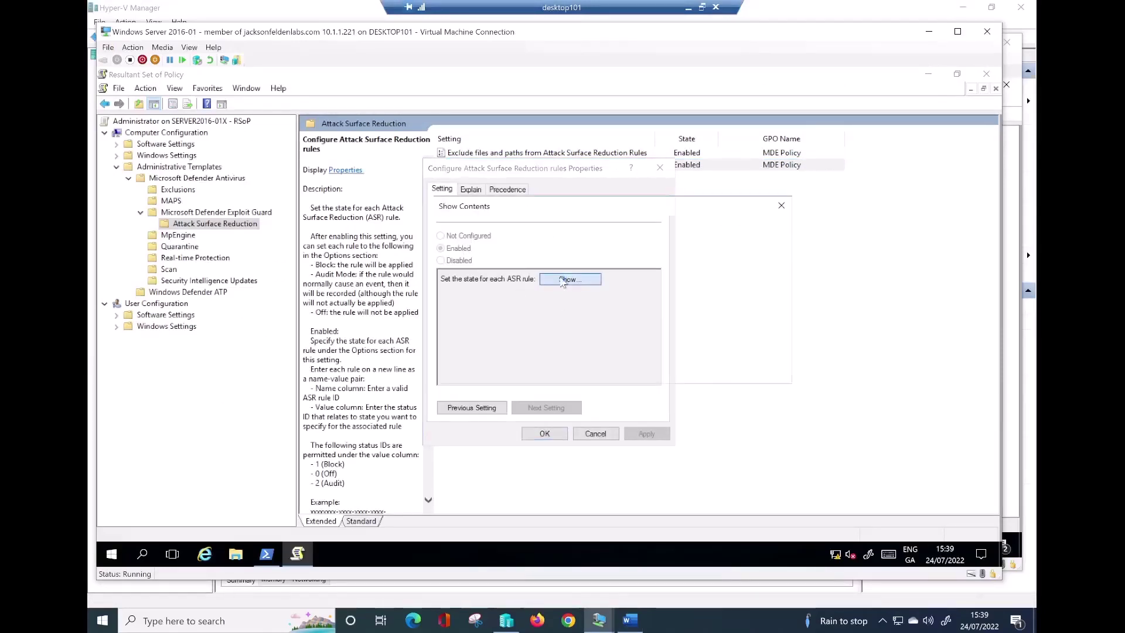
drag(535, 235, 607, 245)
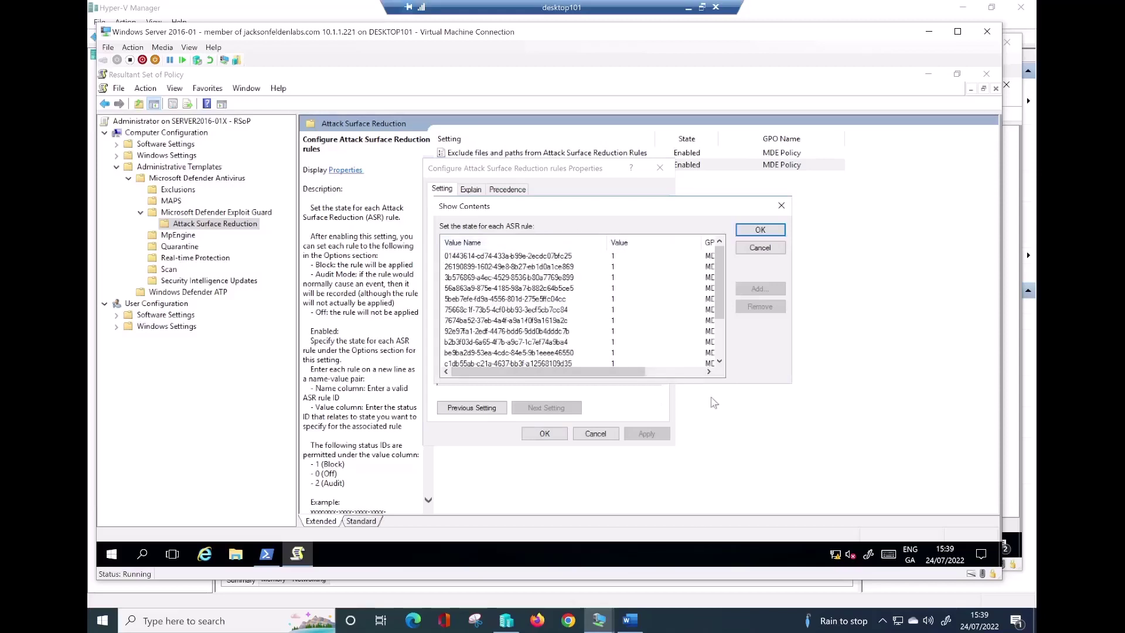
drag(718, 288, 722, 295)
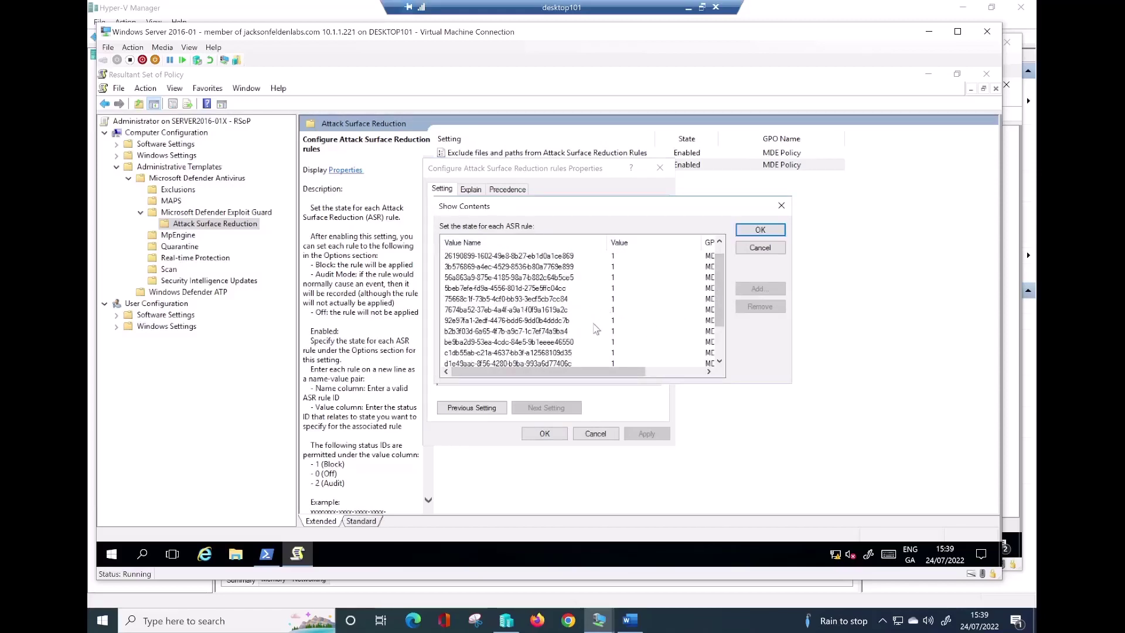
click(580, 353)
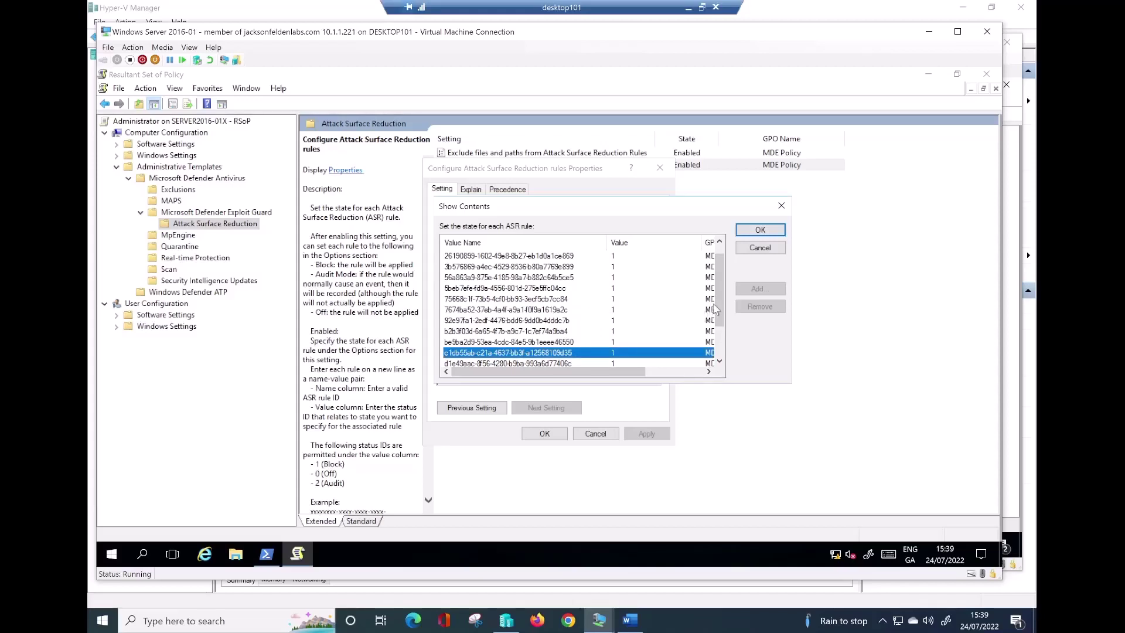
drag(720, 310, 721, 339)
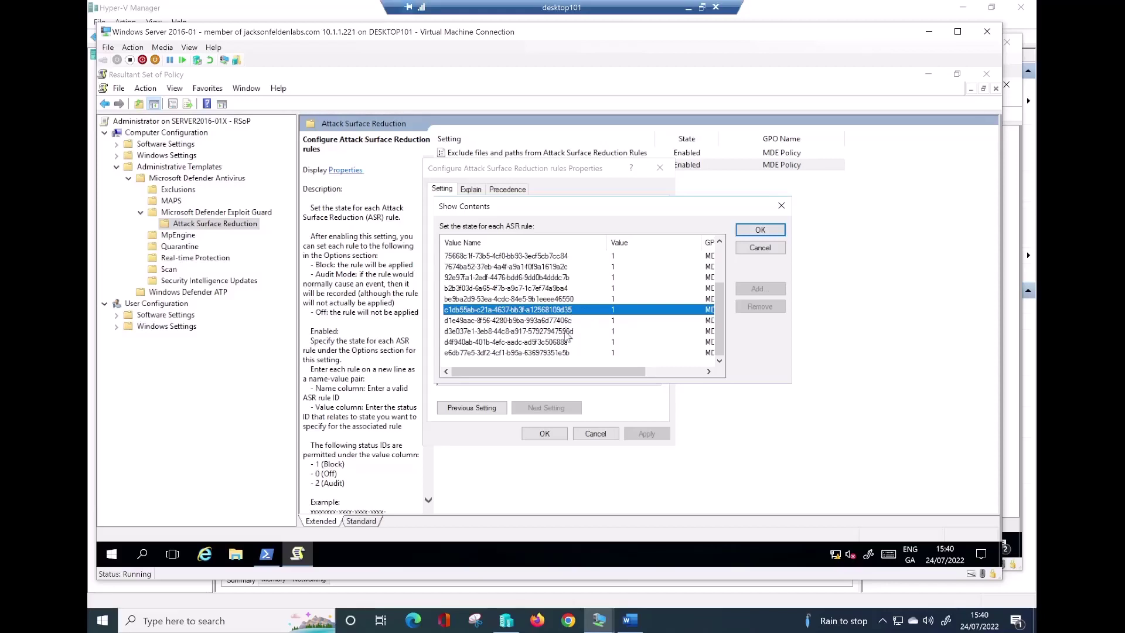
scroll(565, 342, down, 1)
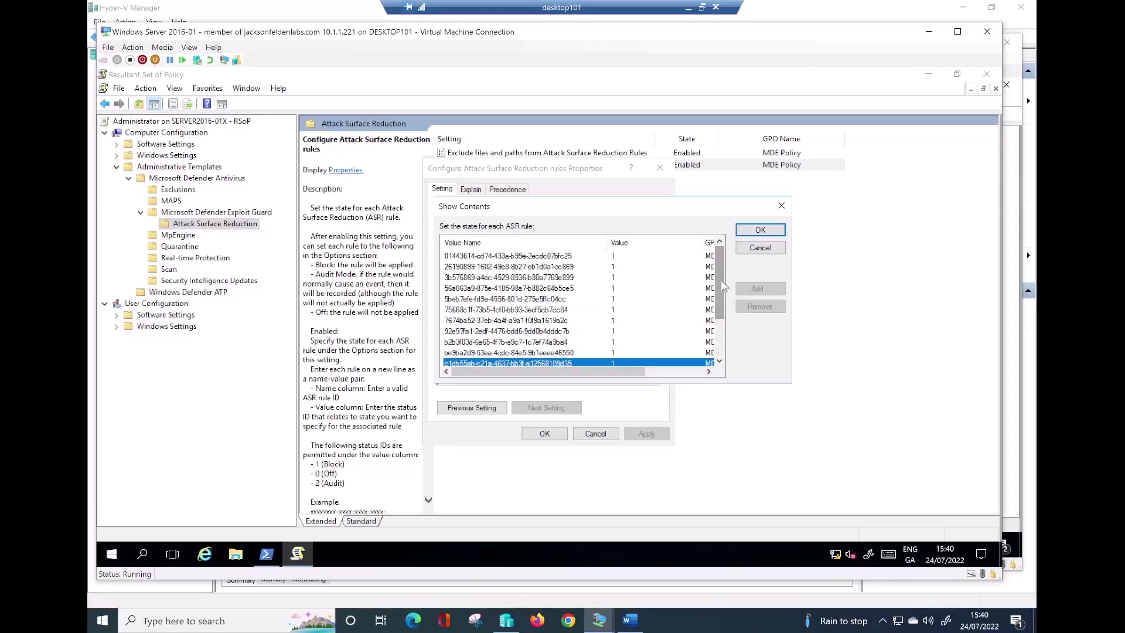
scroll(715, 334, up, 1)
click(760, 230)
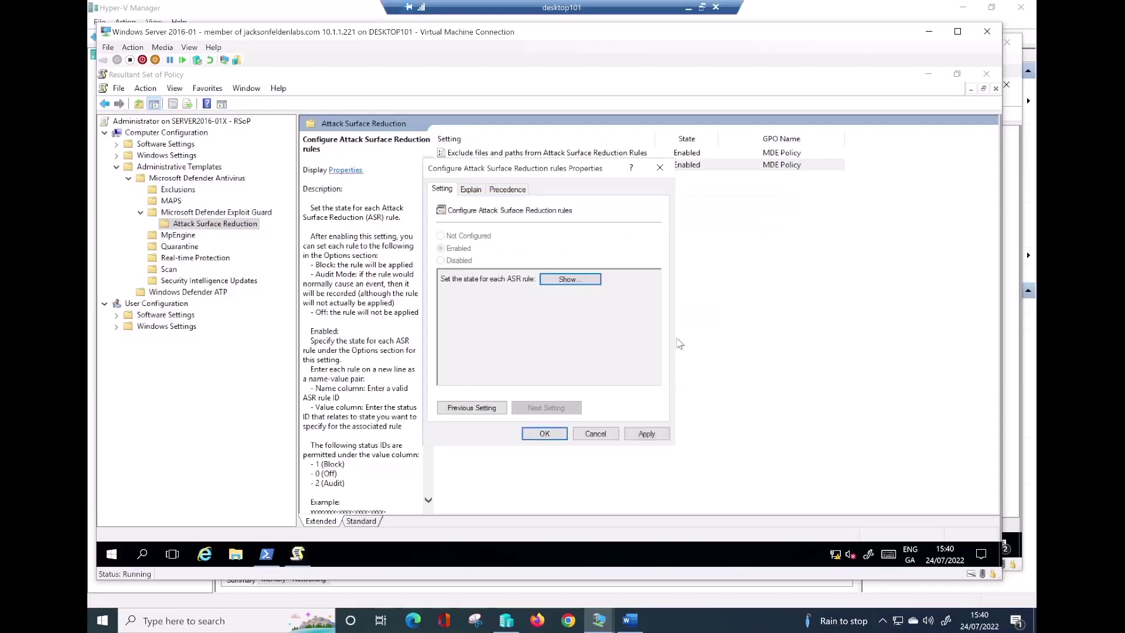
click(549, 435)
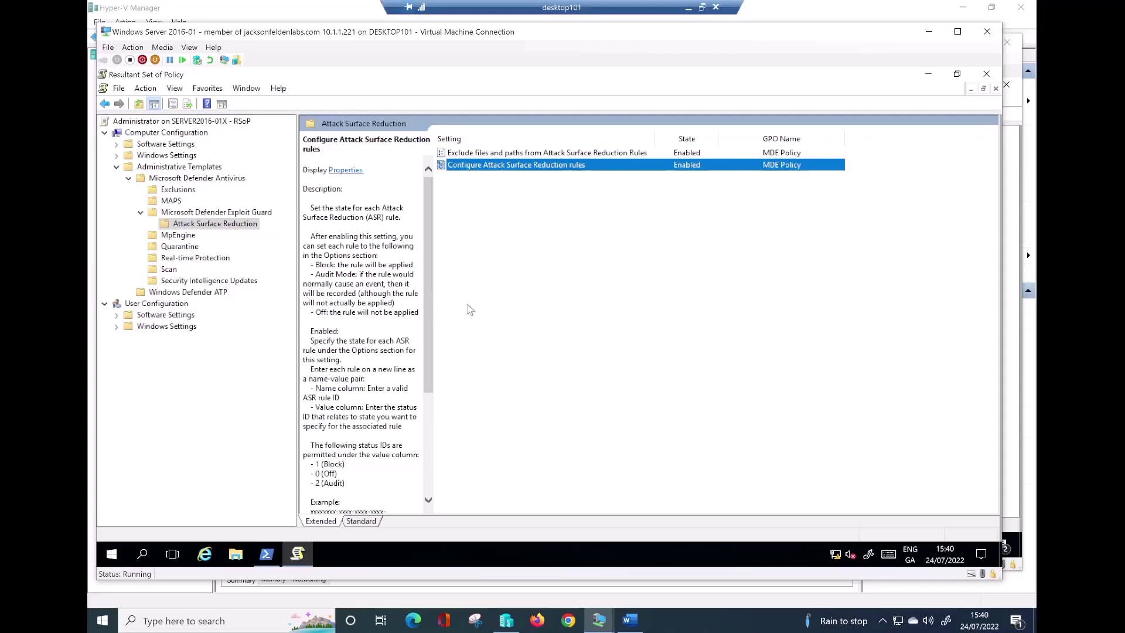
Close Resultant Set of Policy without saving the console settings and run Get-MpPreference in PowerShell.
click(988, 75)
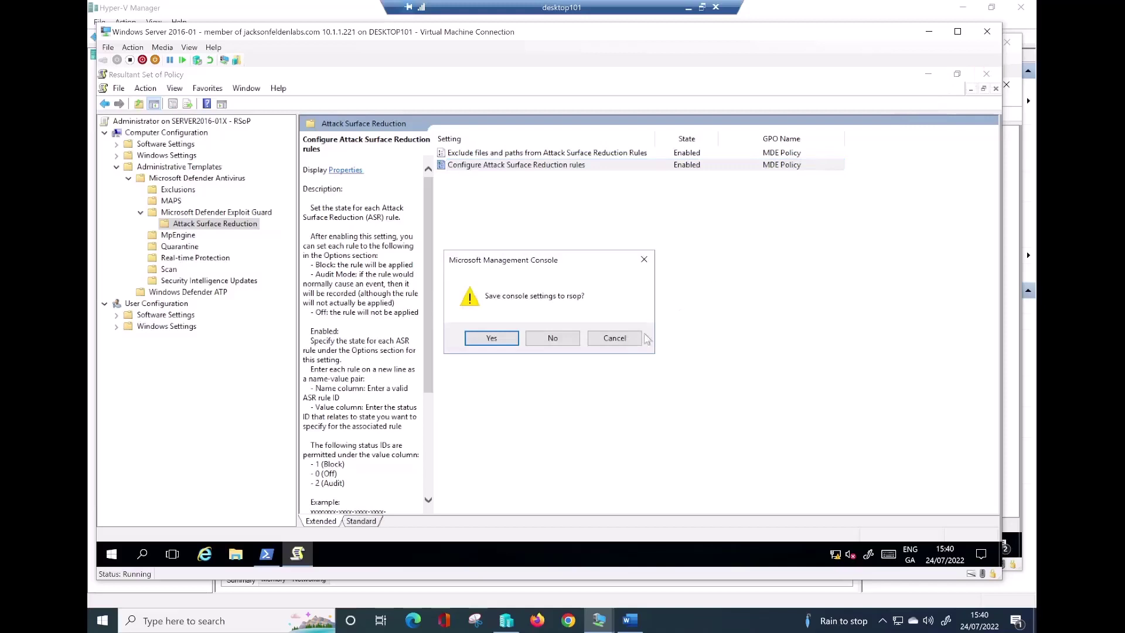
click(550, 338)
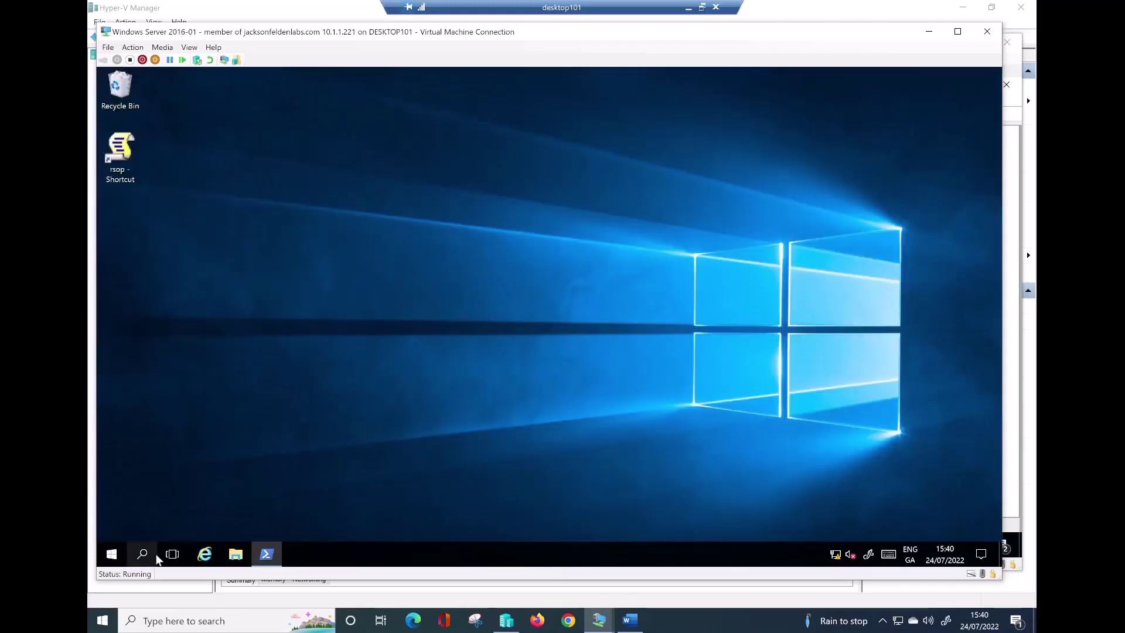
click(267, 554)
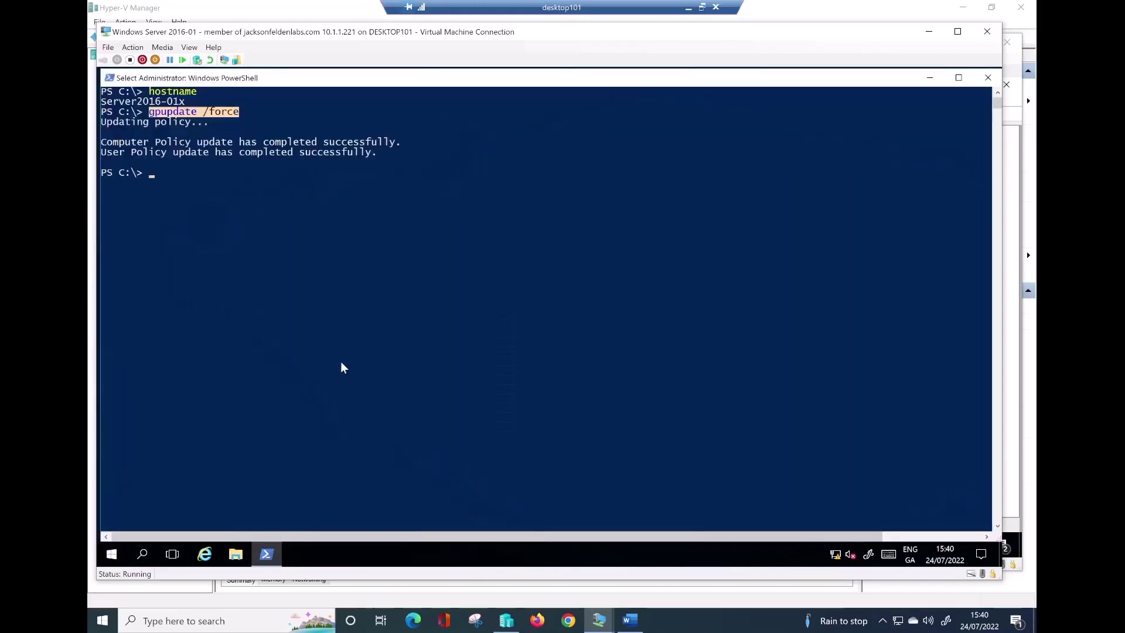
key(Return)
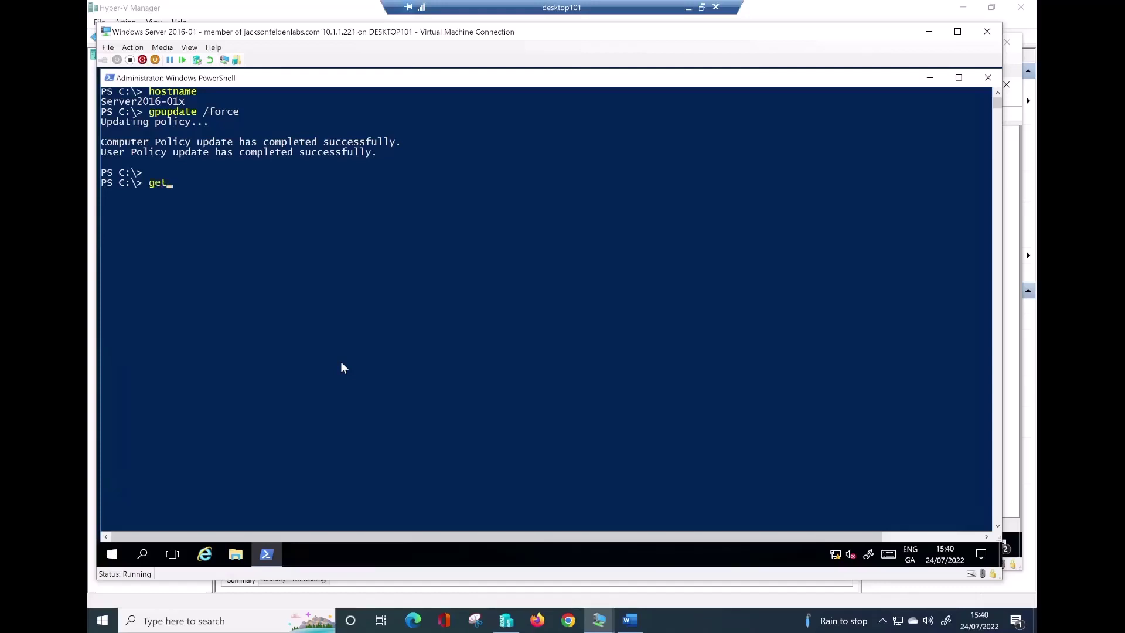
text(-mppre)
key(Tab)
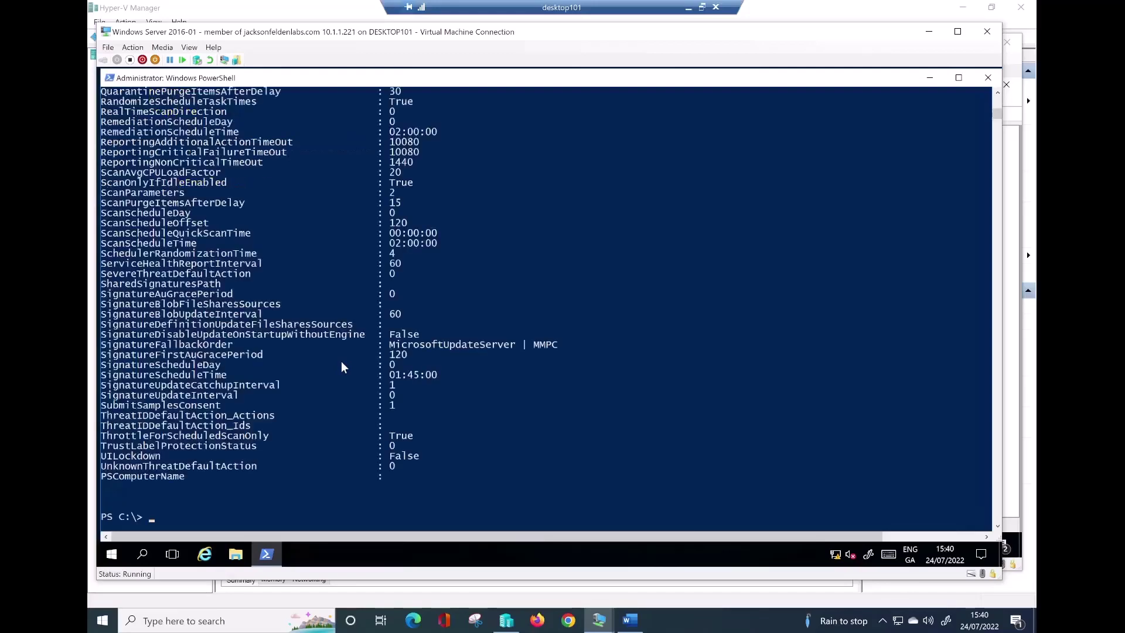
Examine the AttackSurfaceReductionOnlyExclusions and AttackSurfaceReductionRules_Ids entries in the Get-MpPreference output, highlighting the exclusions and the rule IDs.
scroll(354, 367, up, 3)
scroll(355, 370, up, 13)
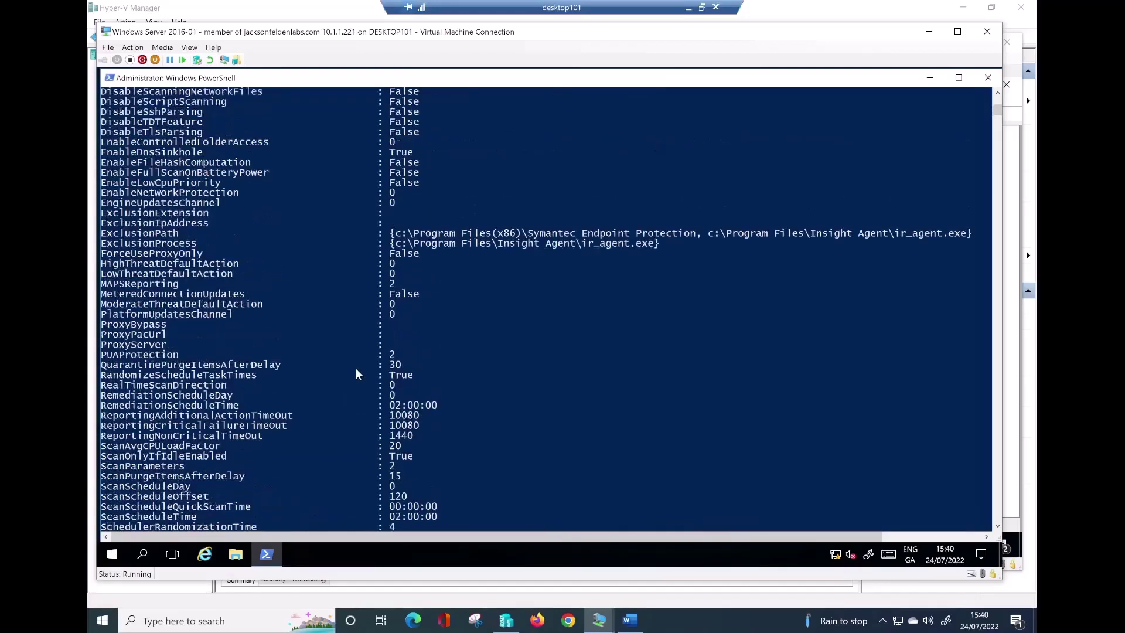
scroll(312, 430, up, 9)
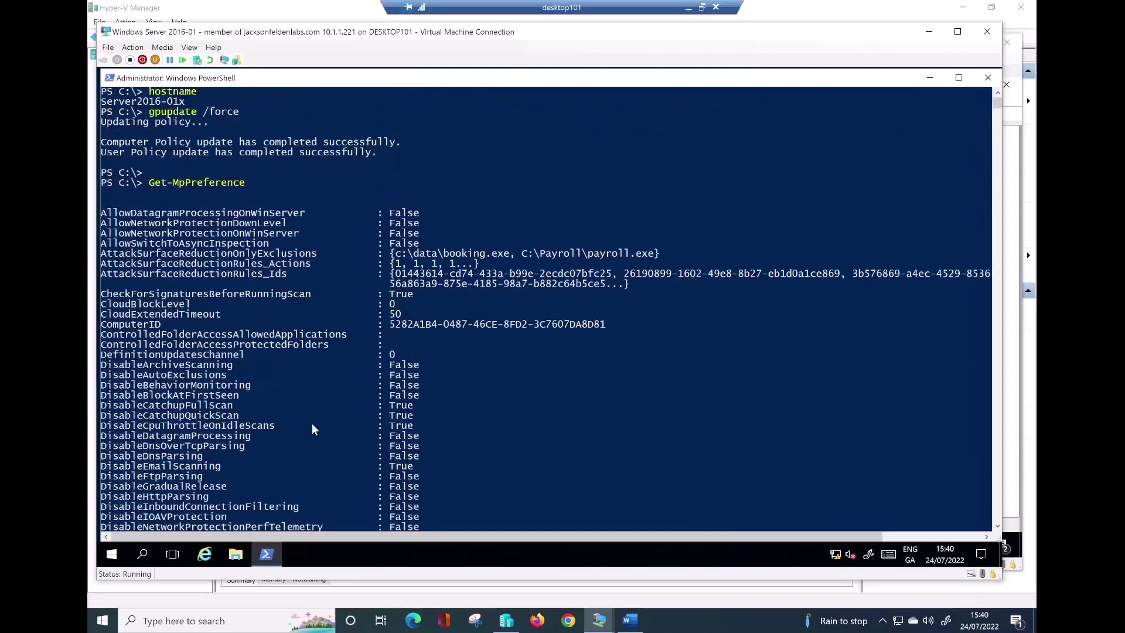
scroll(351, 387, down, 1)
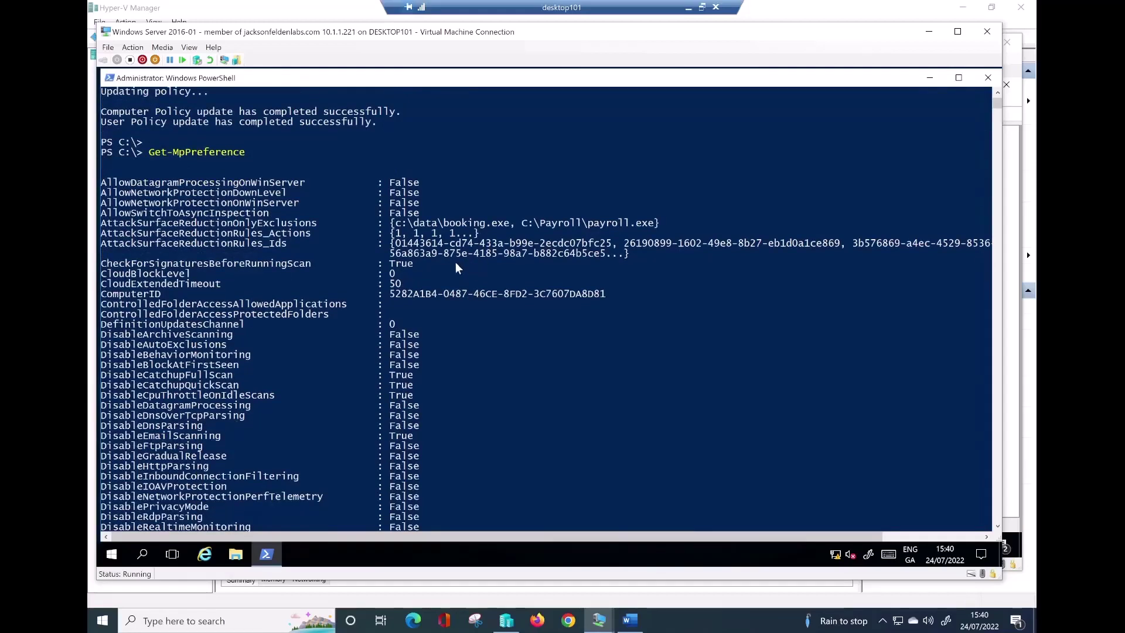
drag(125, 224, 666, 222)
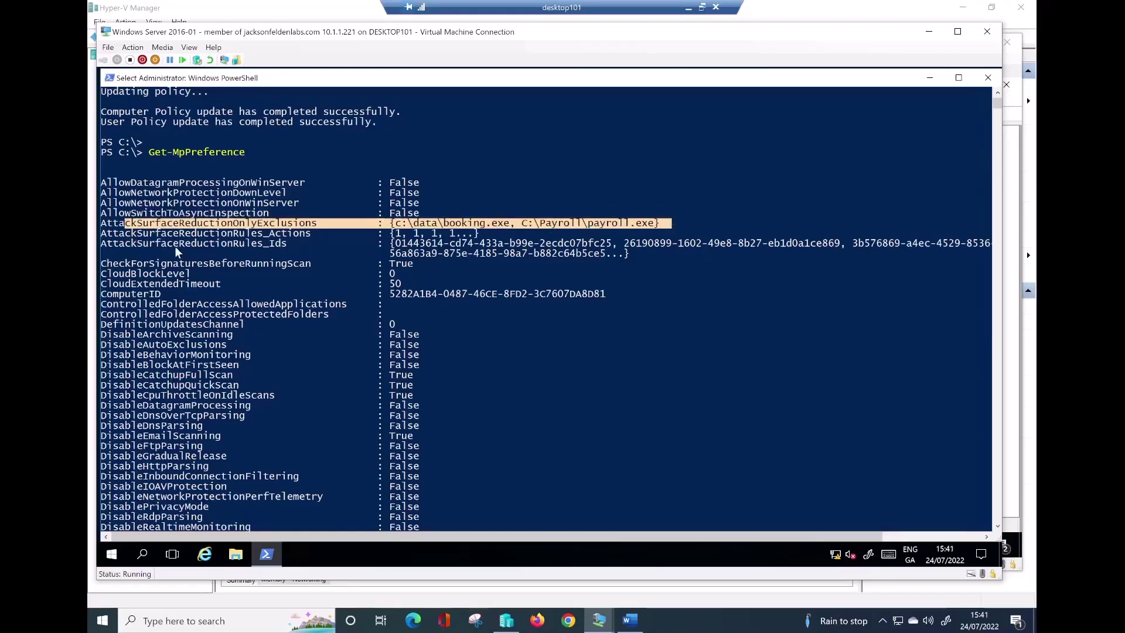
drag(175, 245, 297, 245)
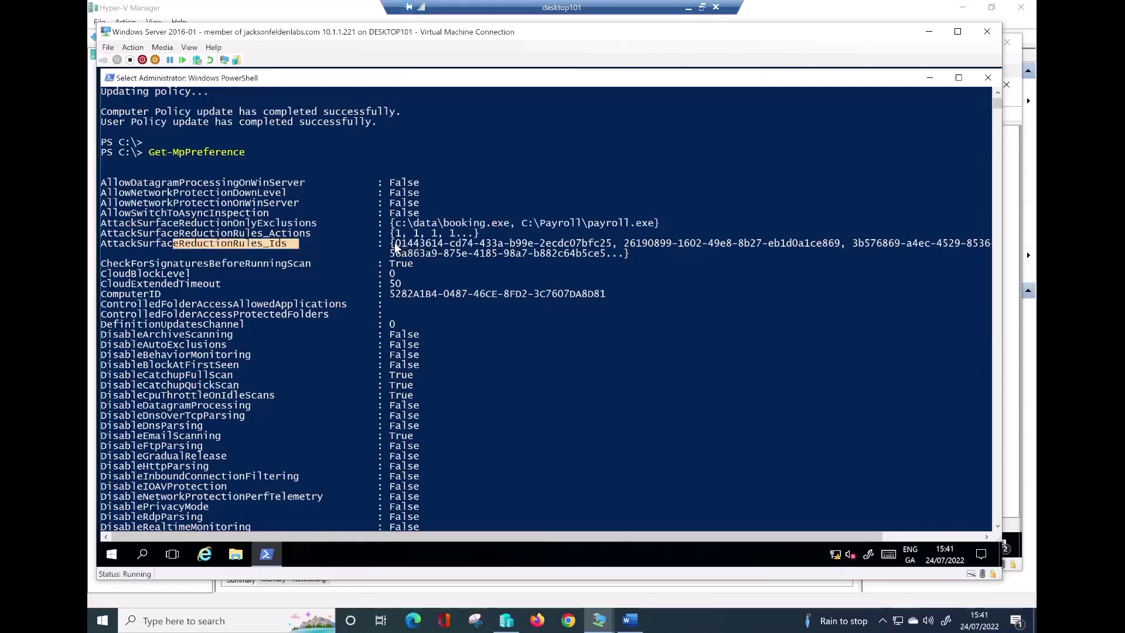
drag(391, 244, 629, 260)
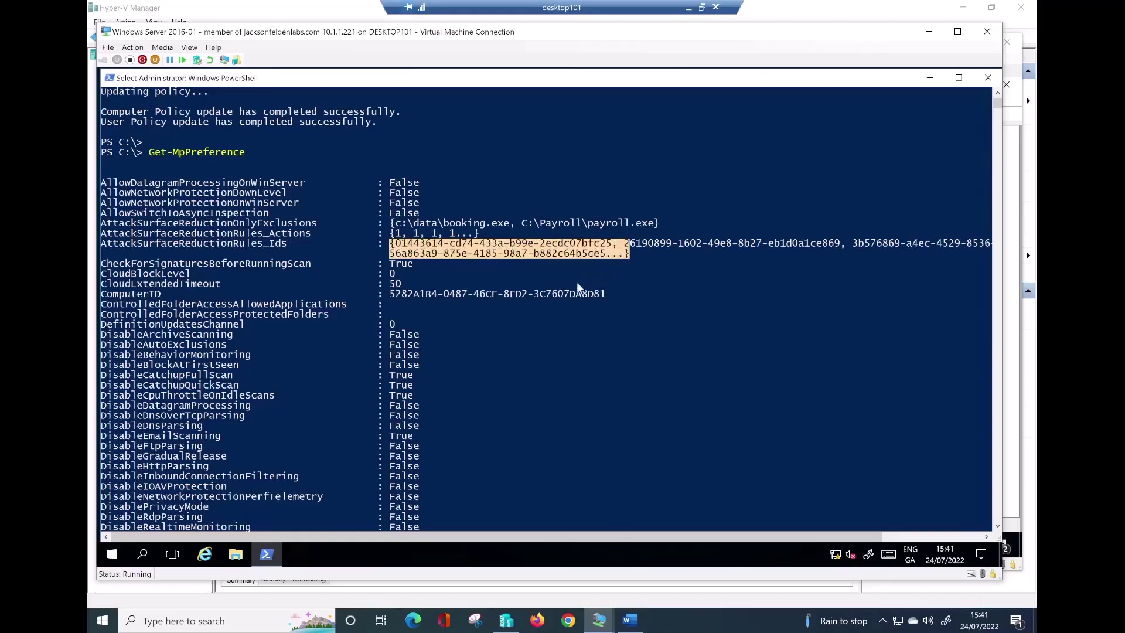
click(522, 323)
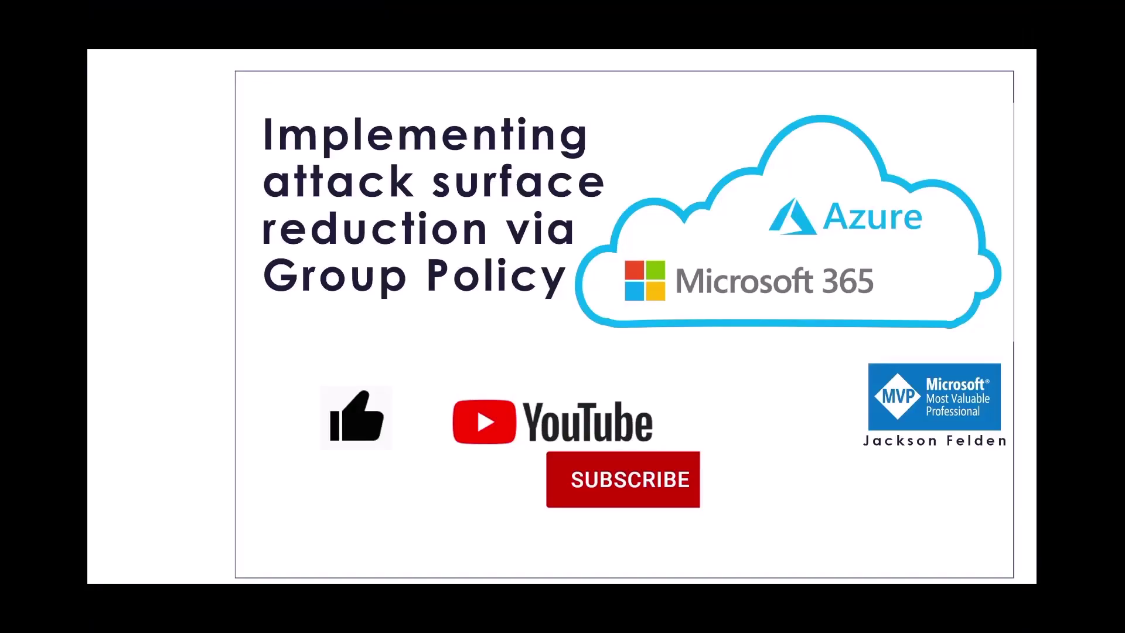